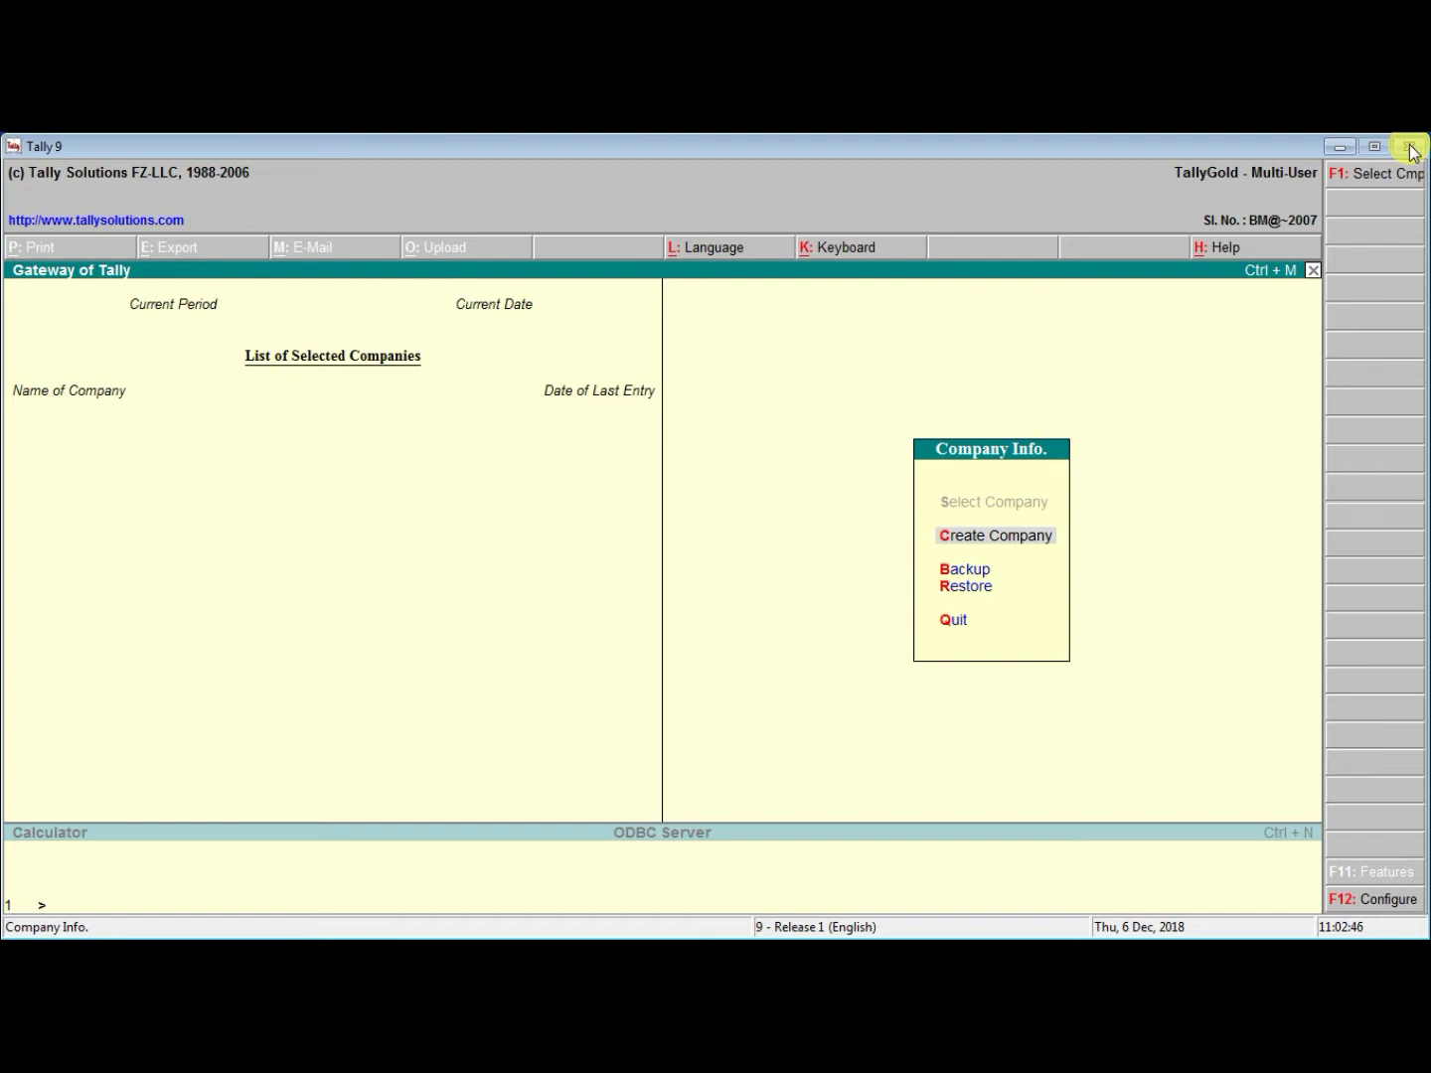
Close the Tally window from the empty Gateway of Tally to bring up the Quit prompt
click(1411, 147)
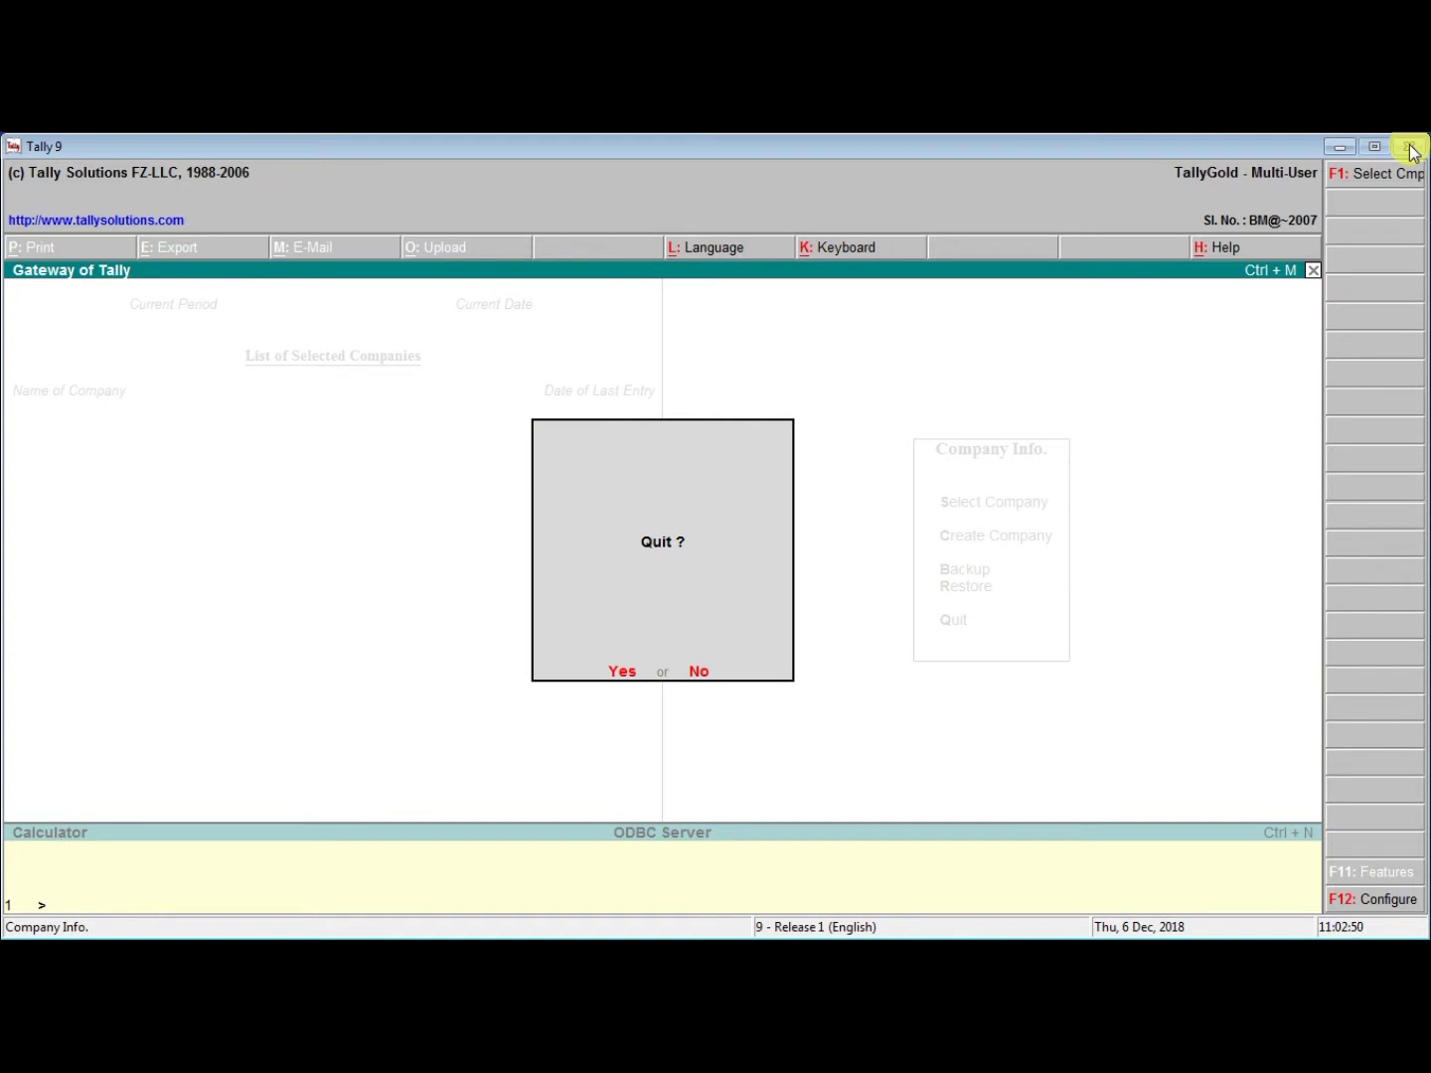
key(Return)
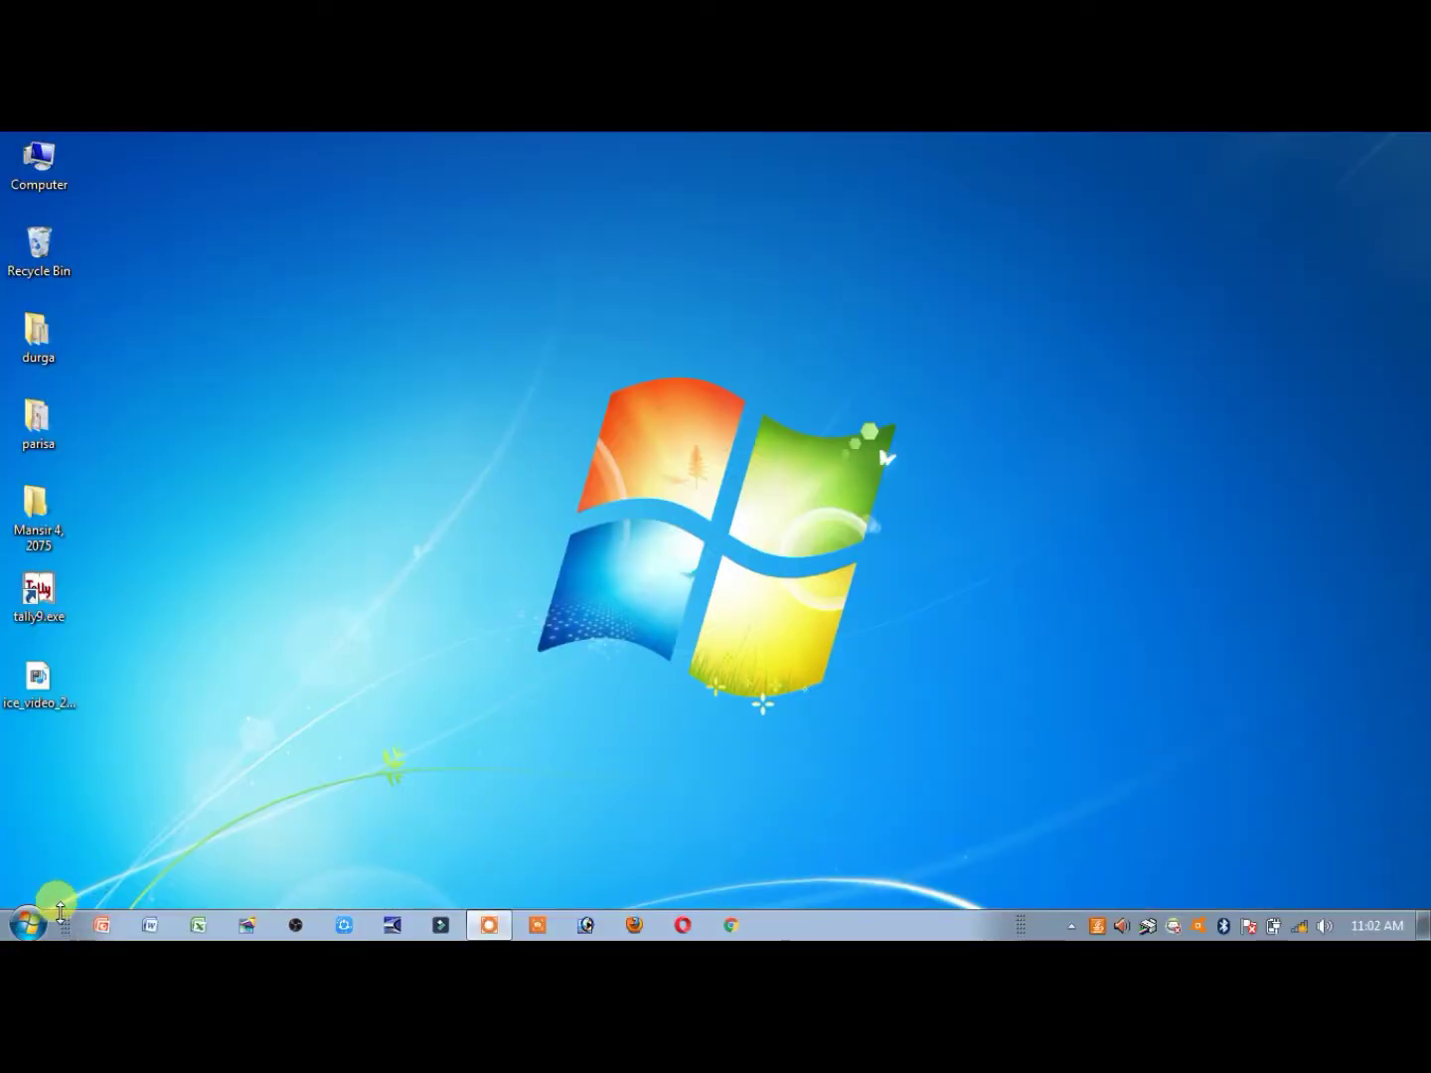
click(31, 924)
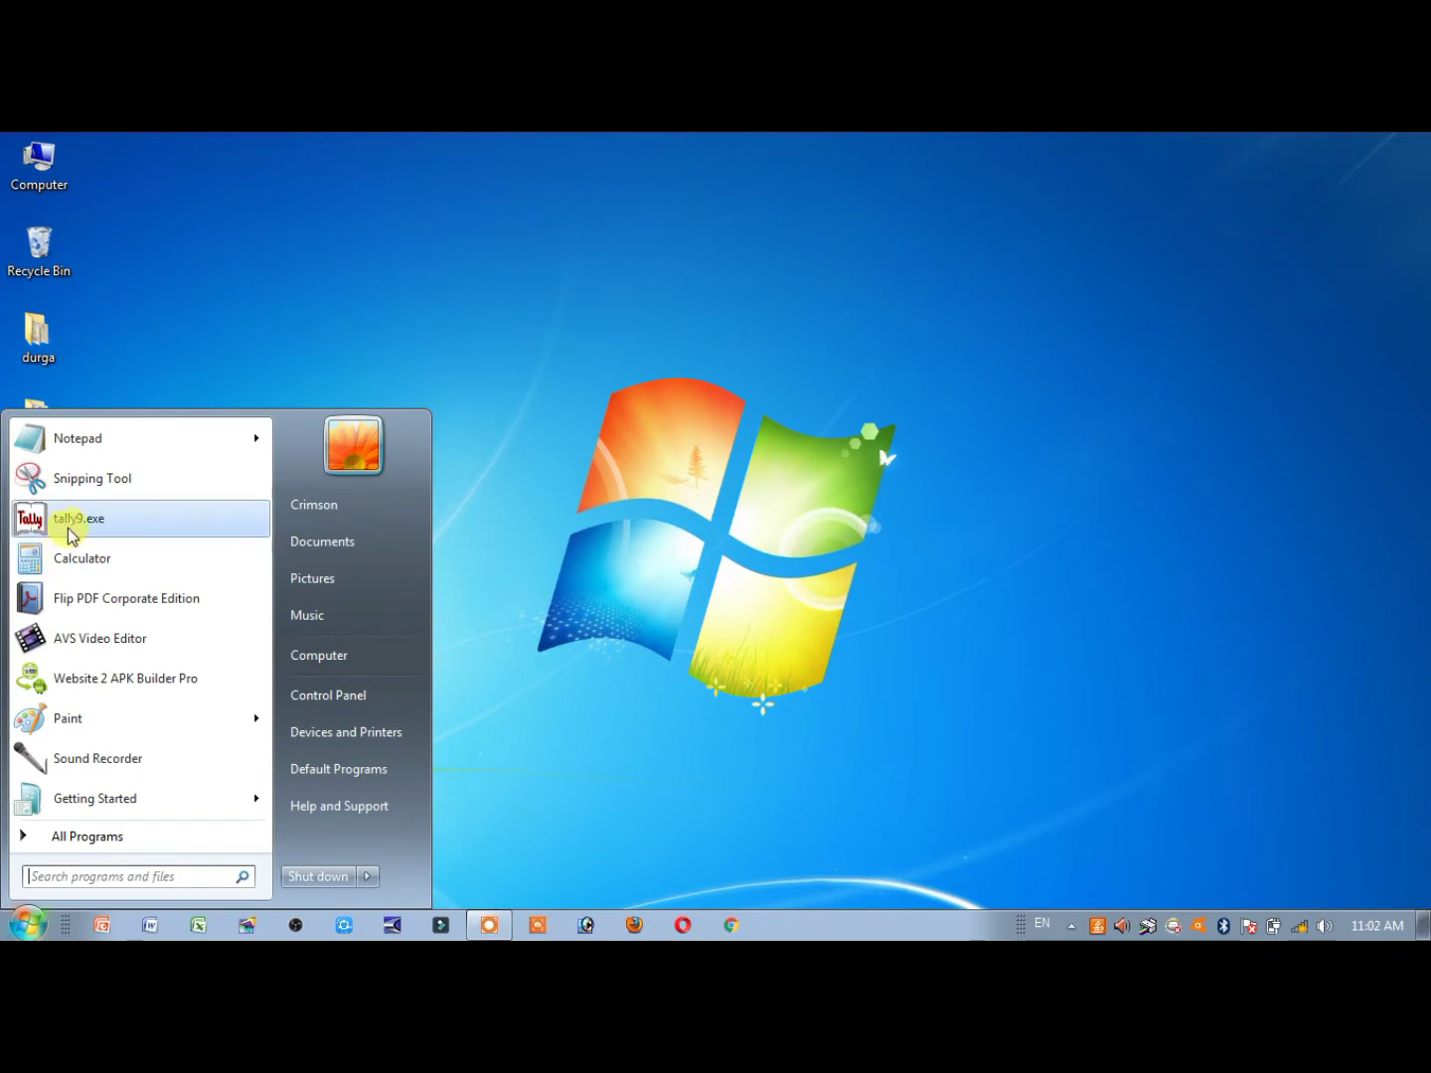
click(100, 518)
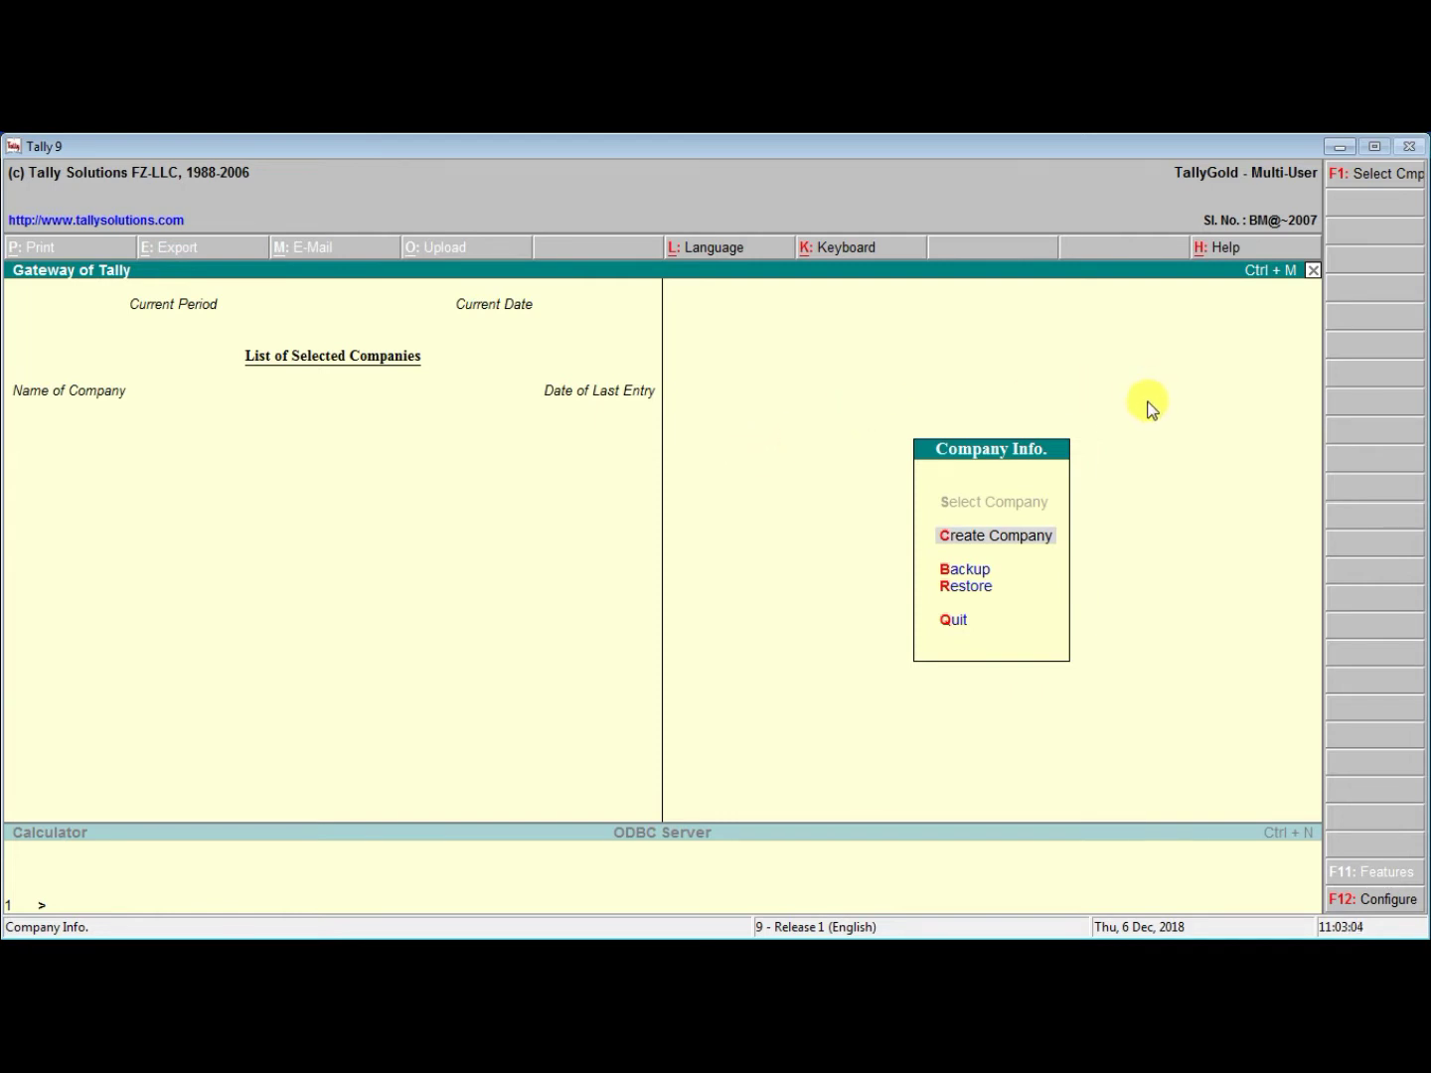
key(q)
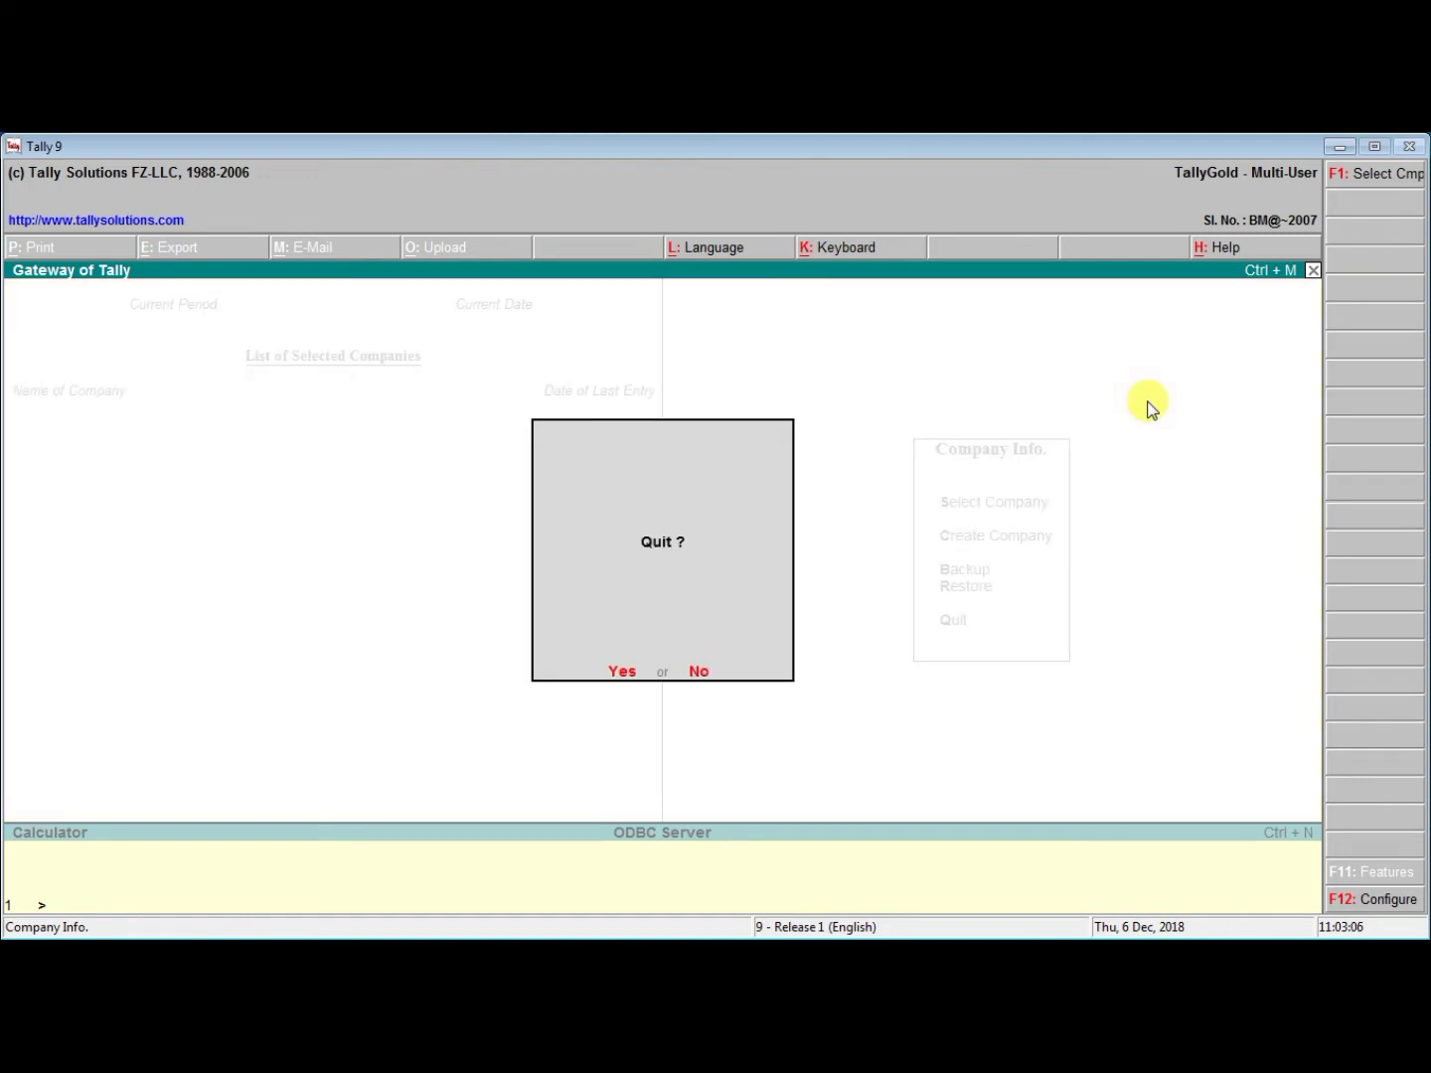
key(Return)
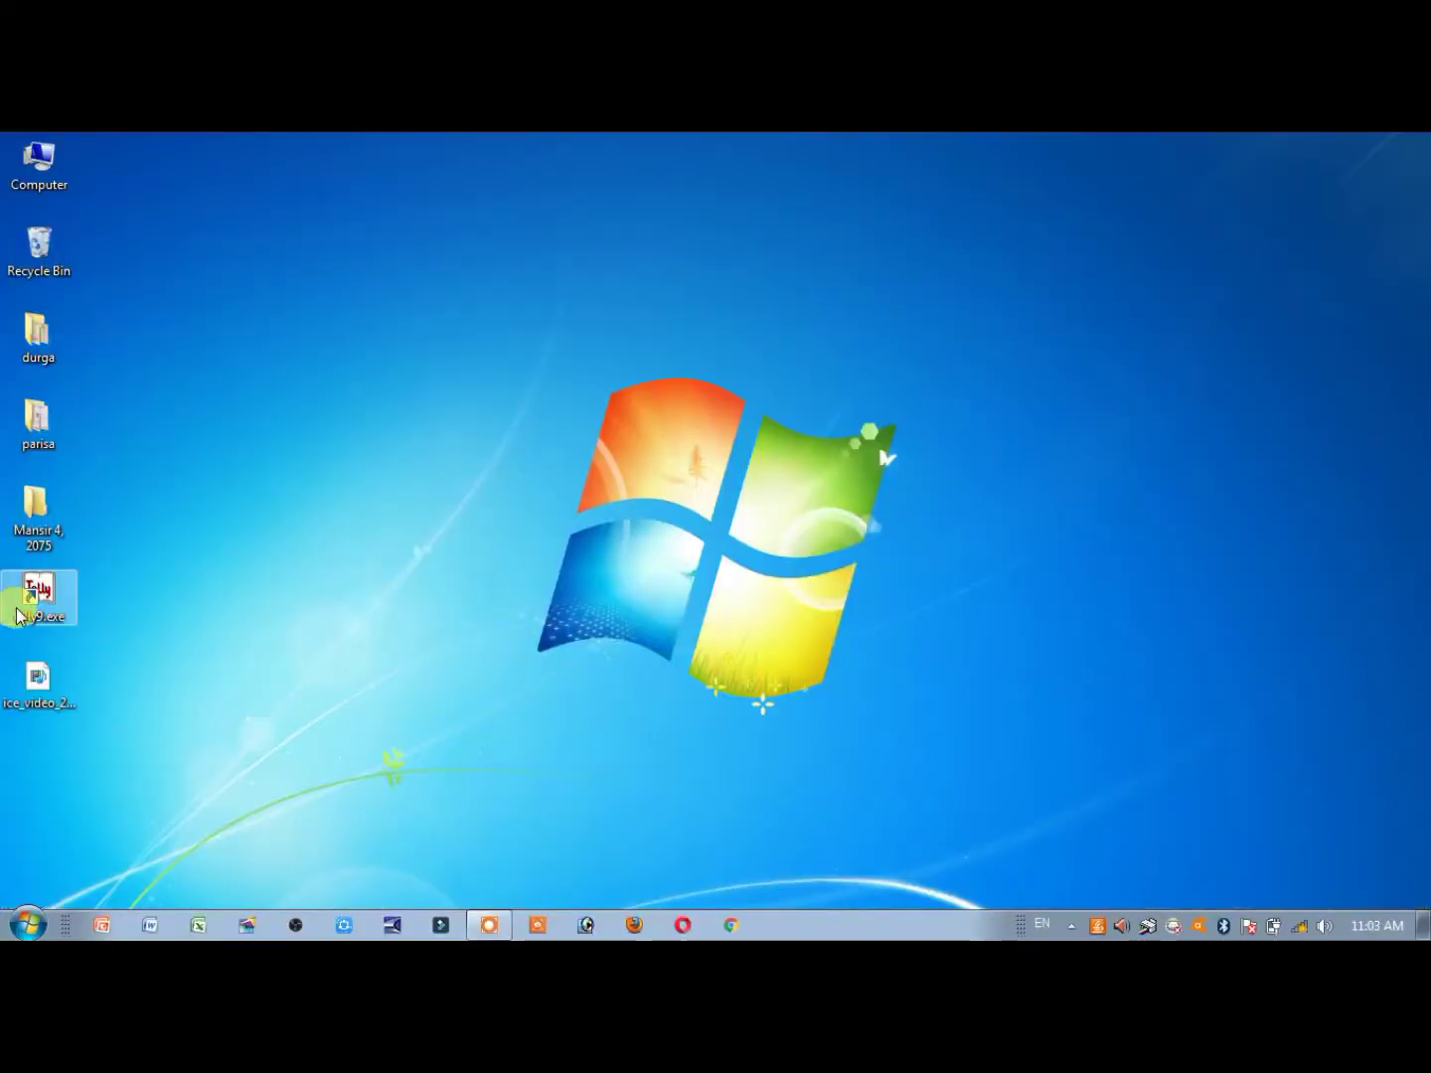
double_click(20, 612)
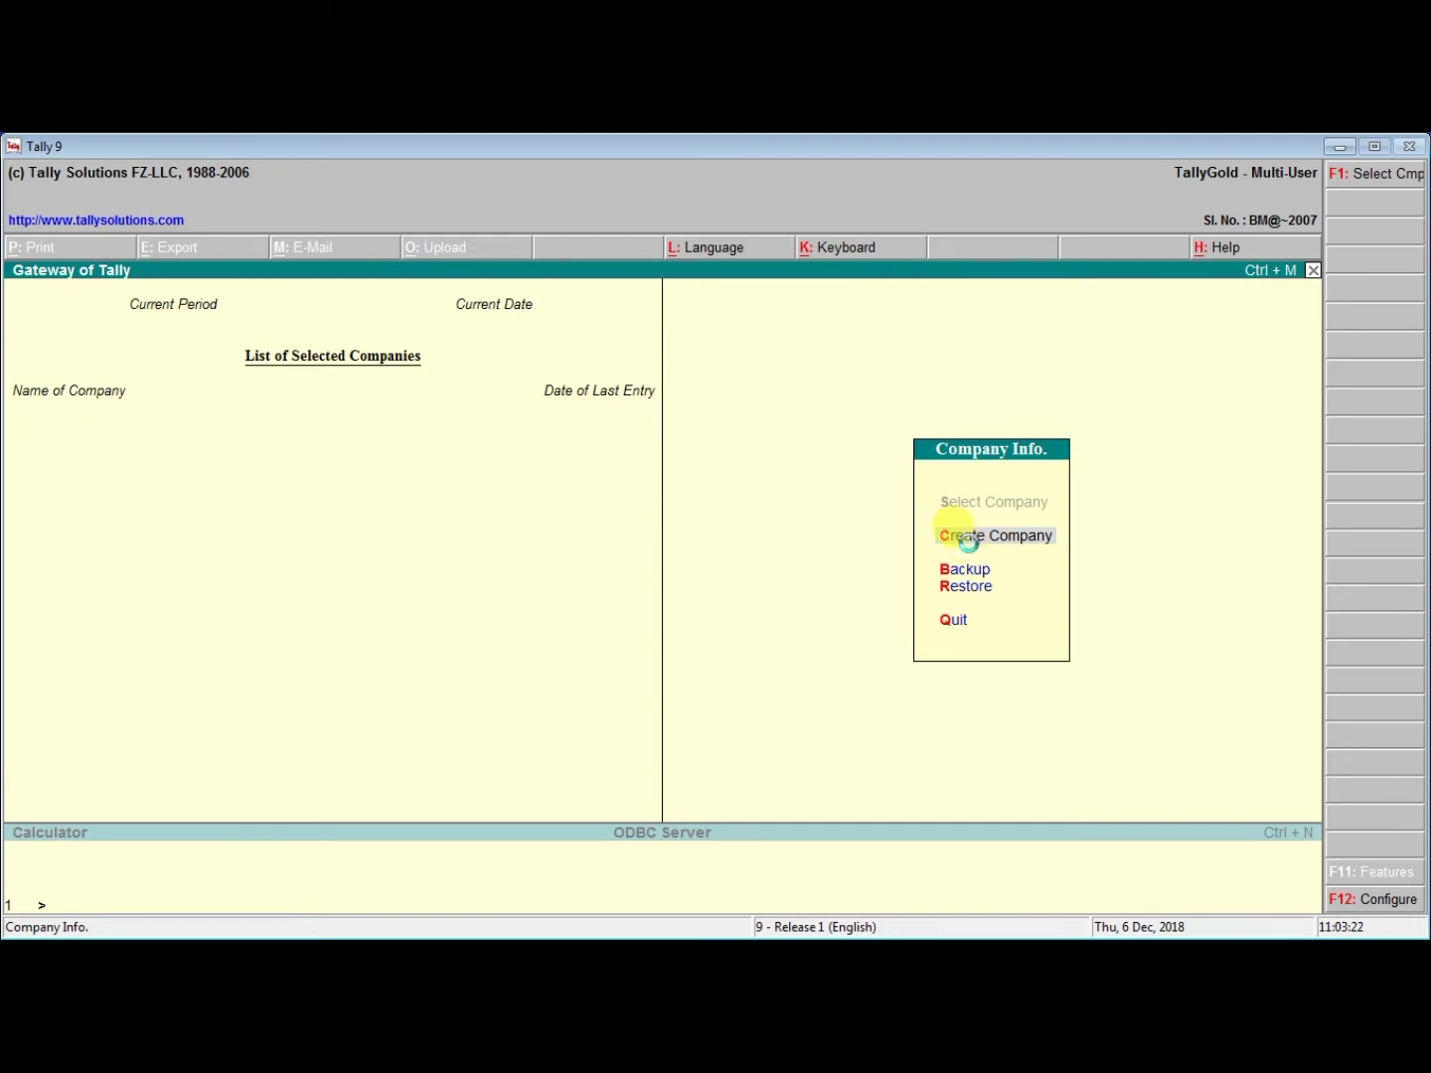
click(973, 552)
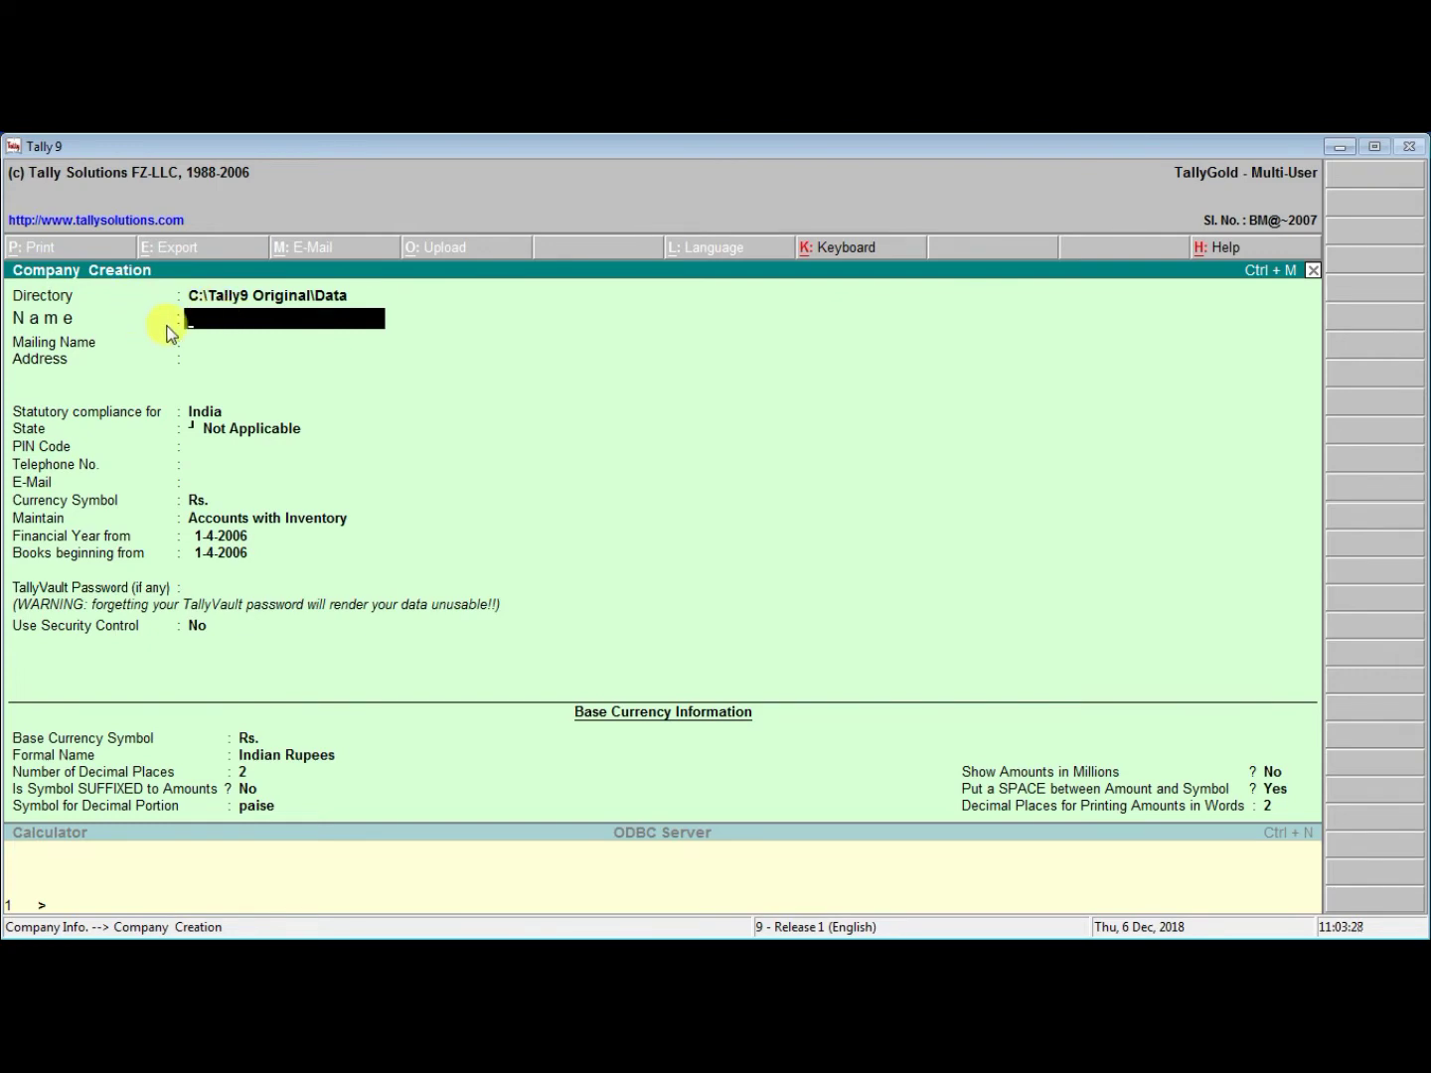
Move back from the company Name to the Directory field in Company Creation
key(BackSpace)
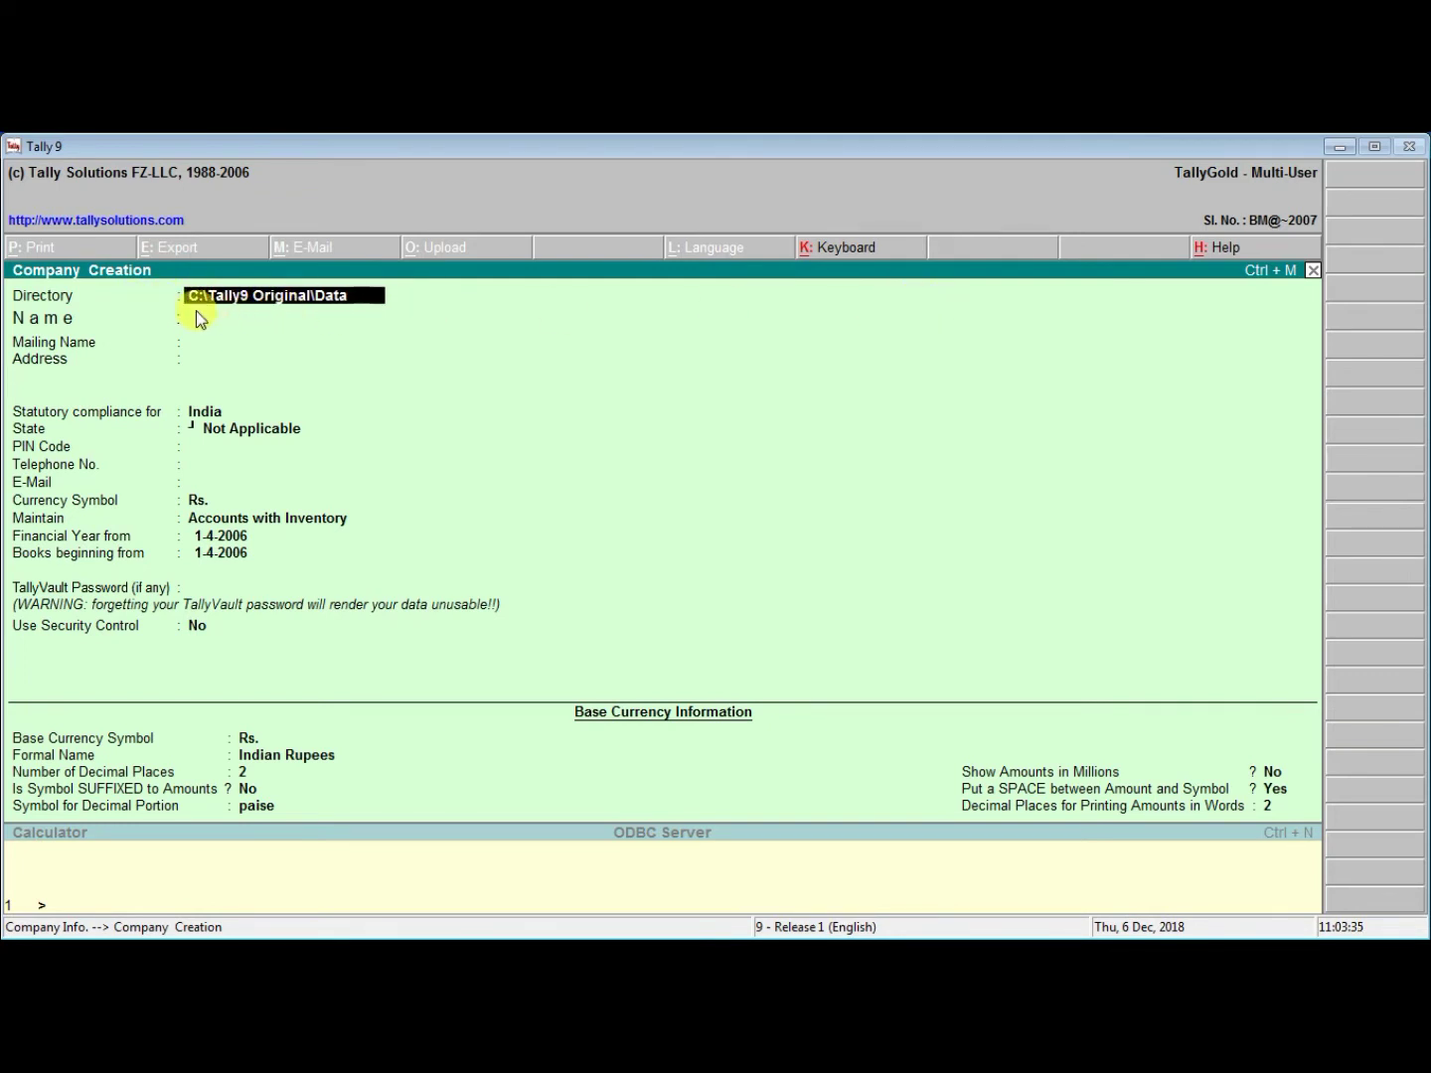
click(1337, 148)
double_click(39, 156)
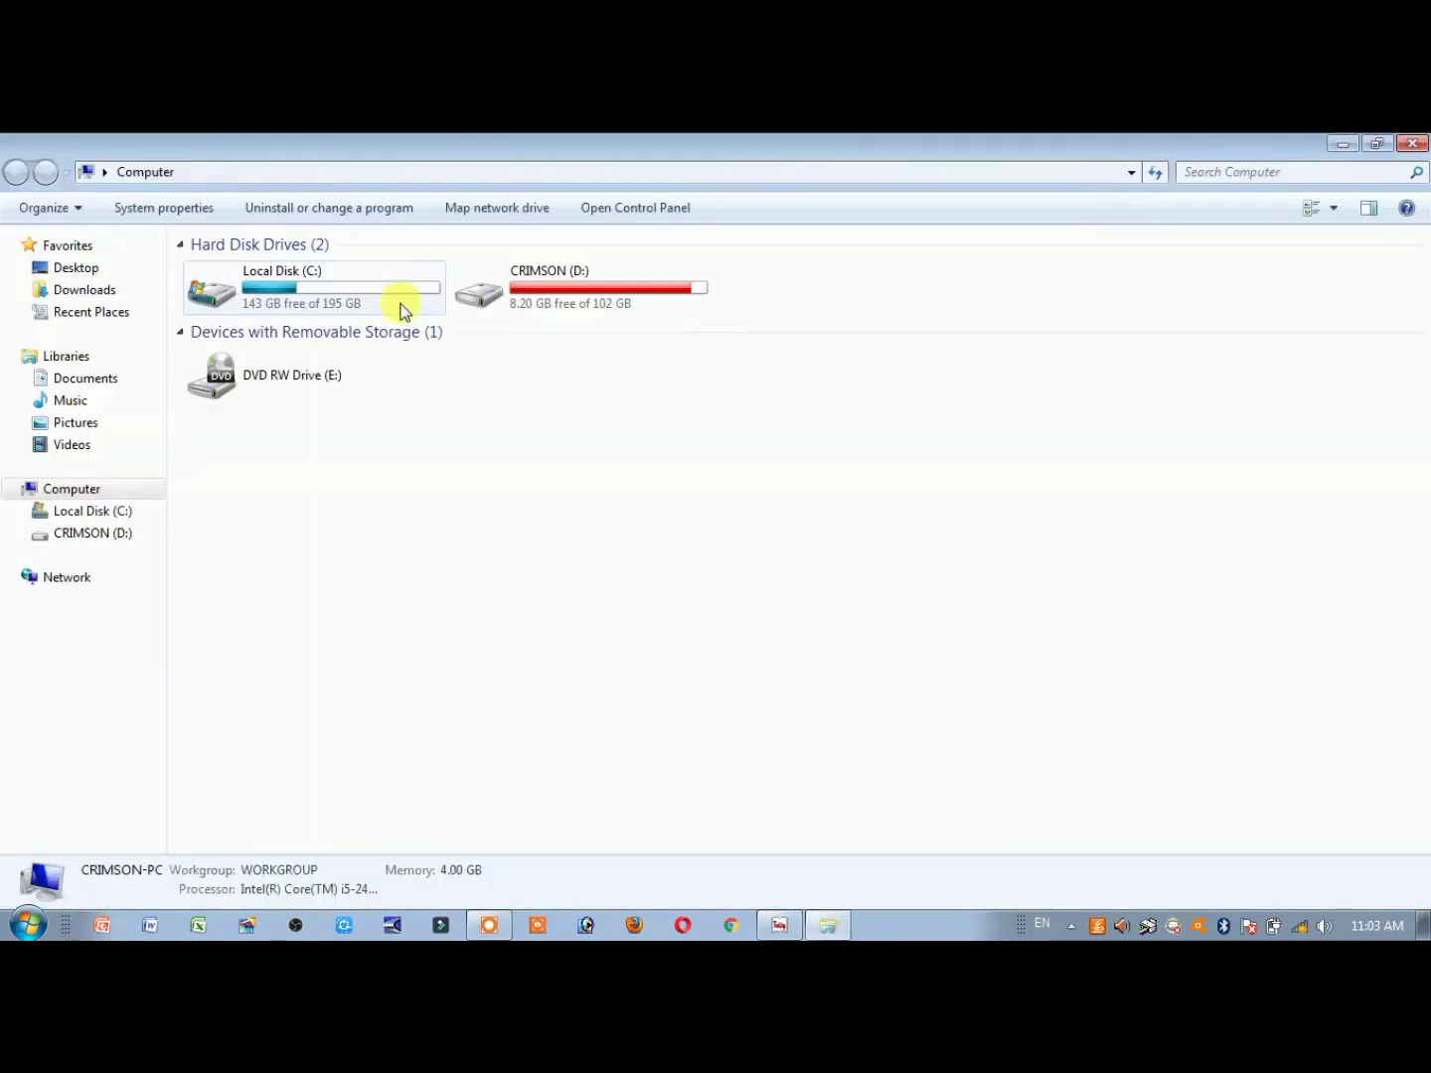
click(315, 279)
click(540, 287)
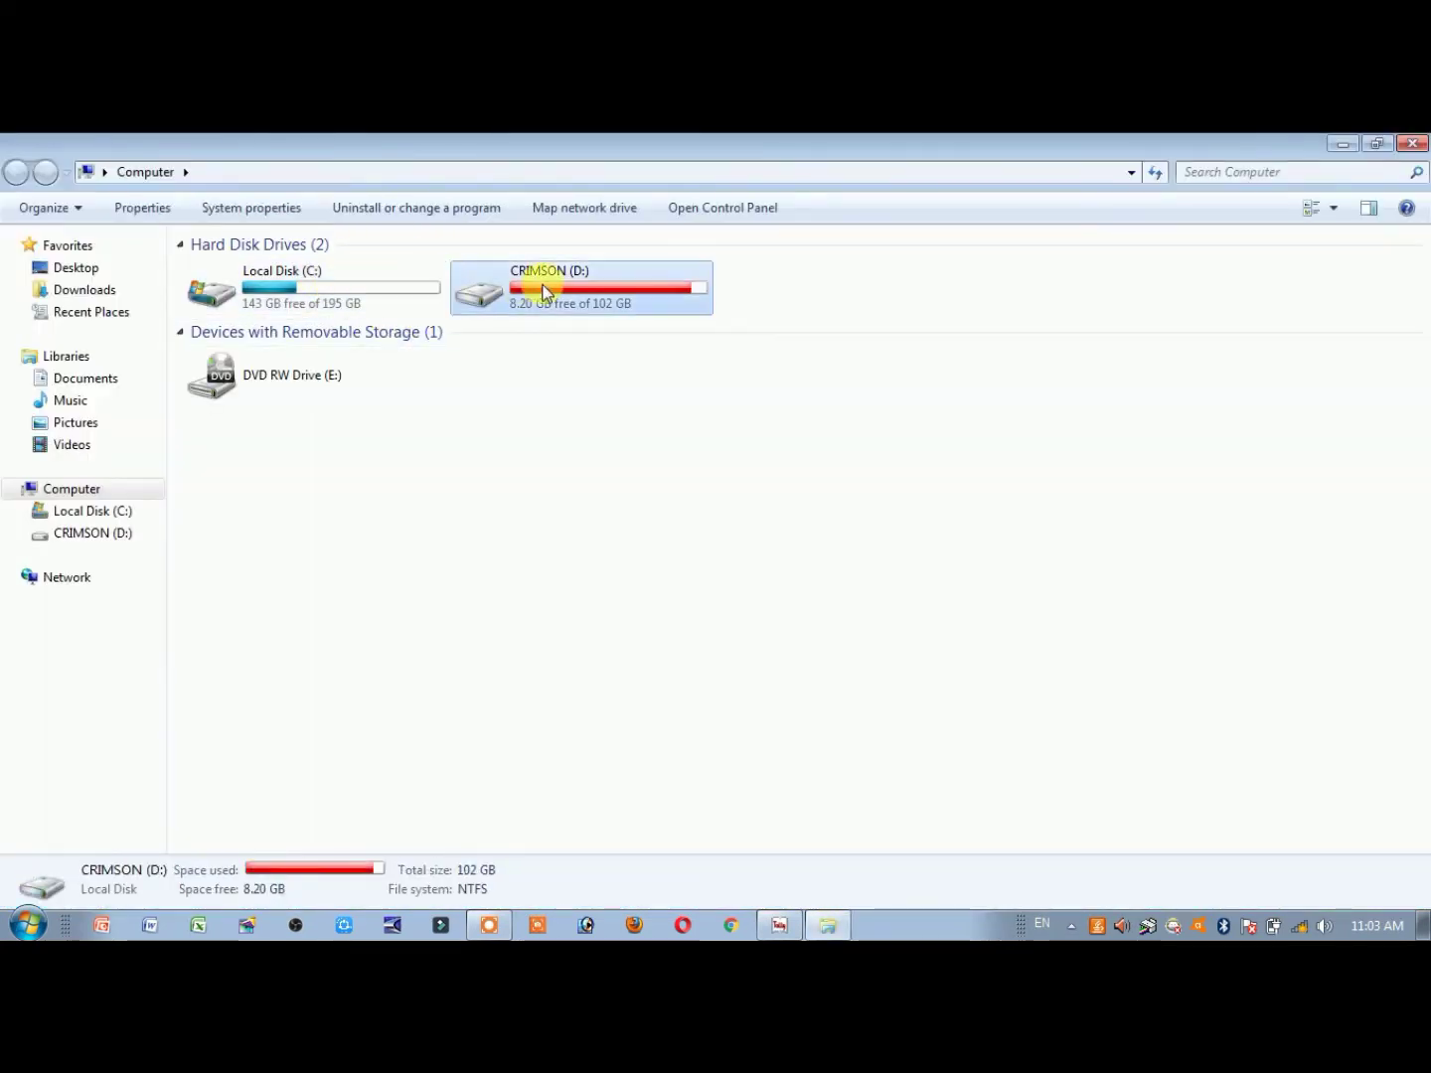
double_click(641, 300)
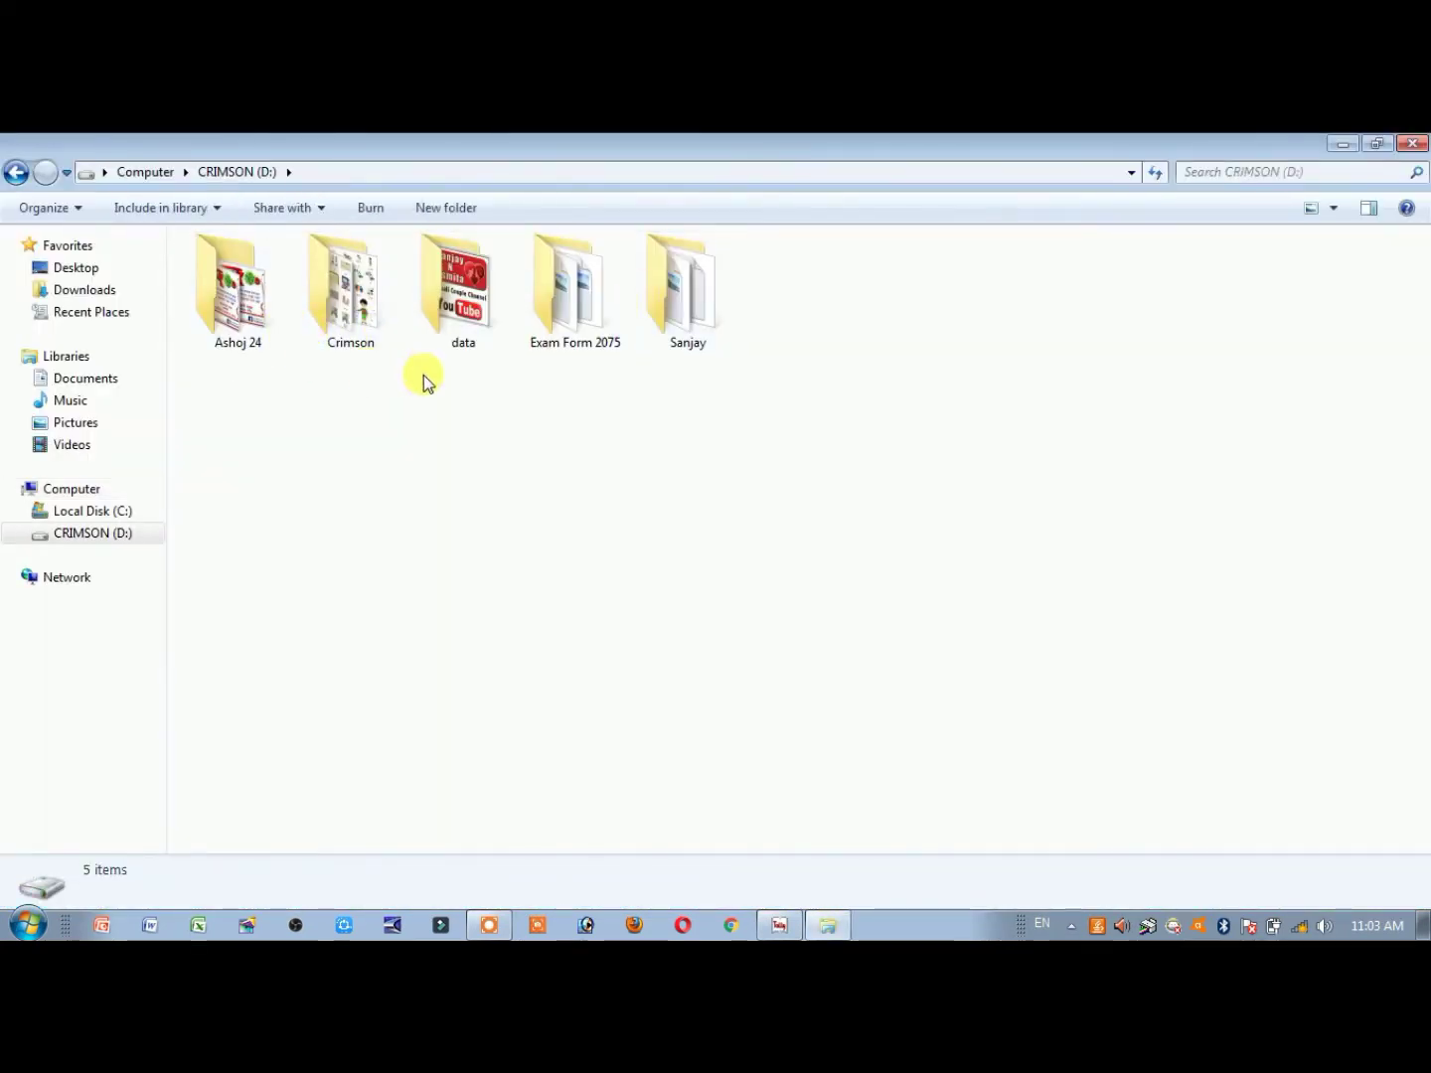
click(266, 344)
click(372, 338)
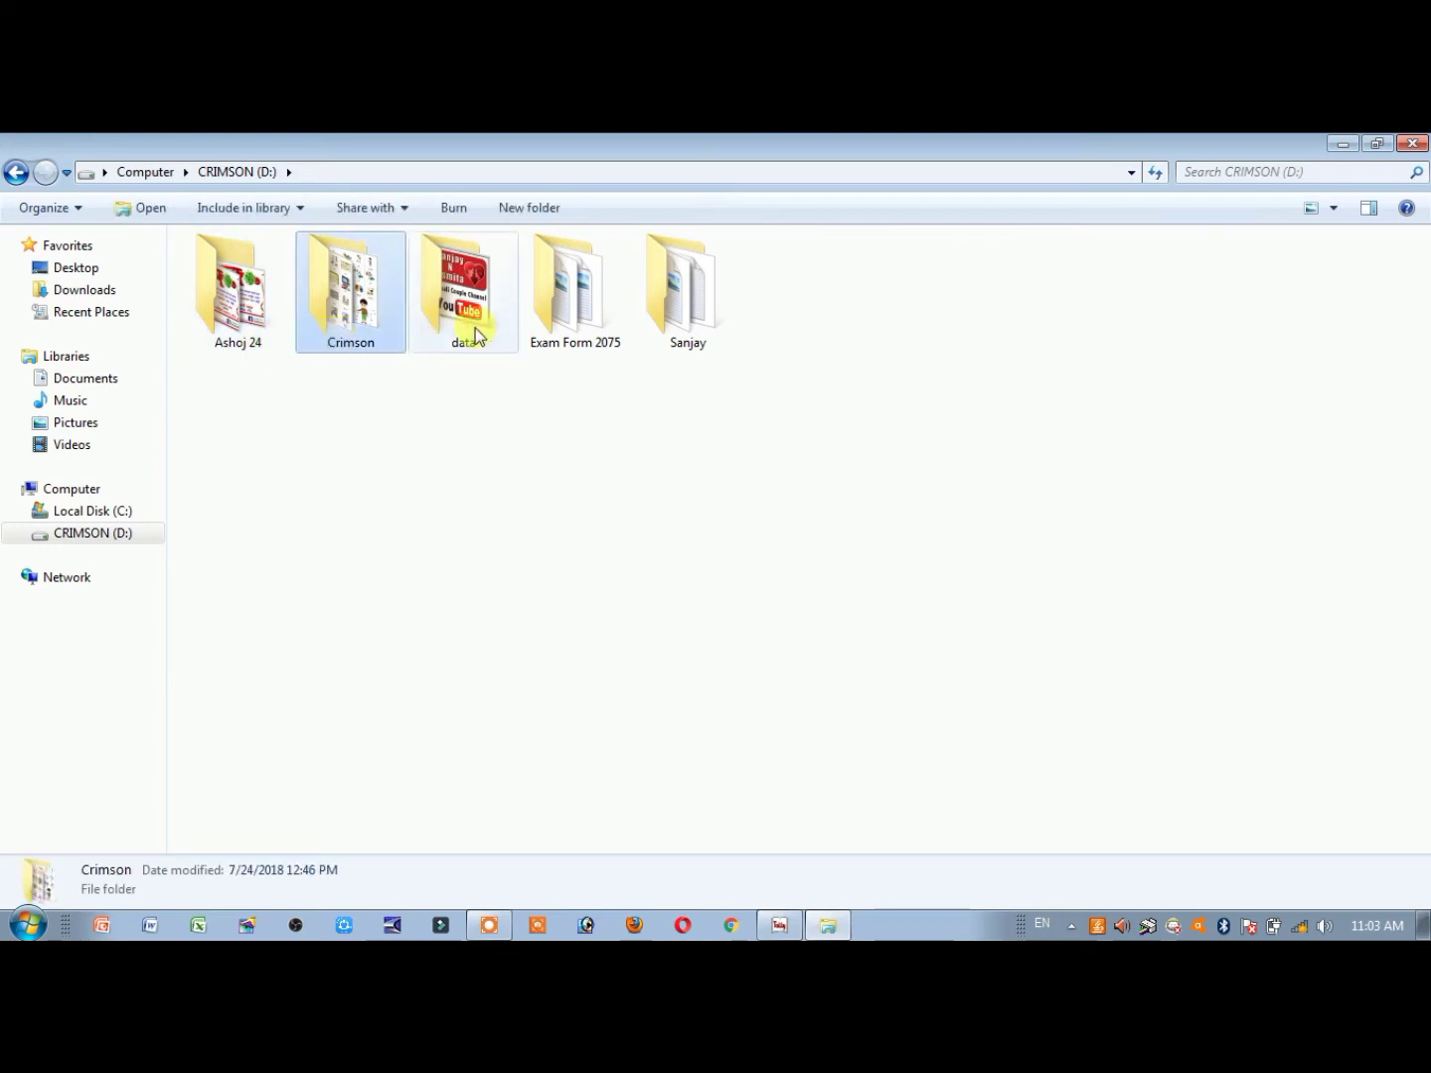
click(482, 337)
click(592, 338)
click(736, 344)
click(783, 327)
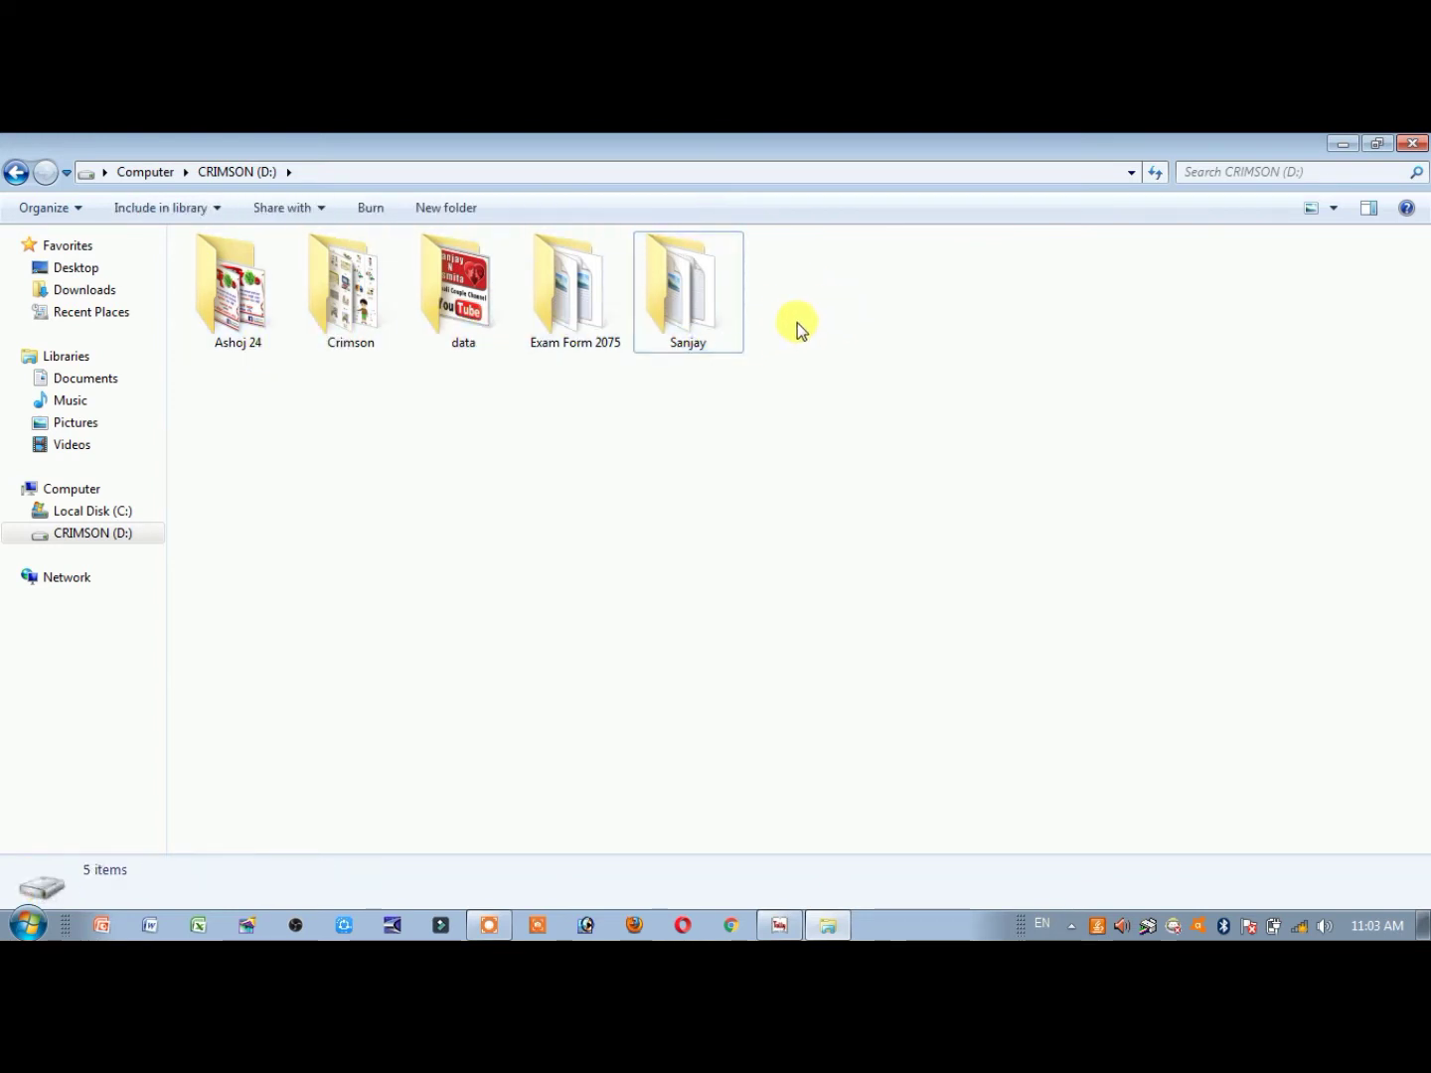
click(1412, 143)
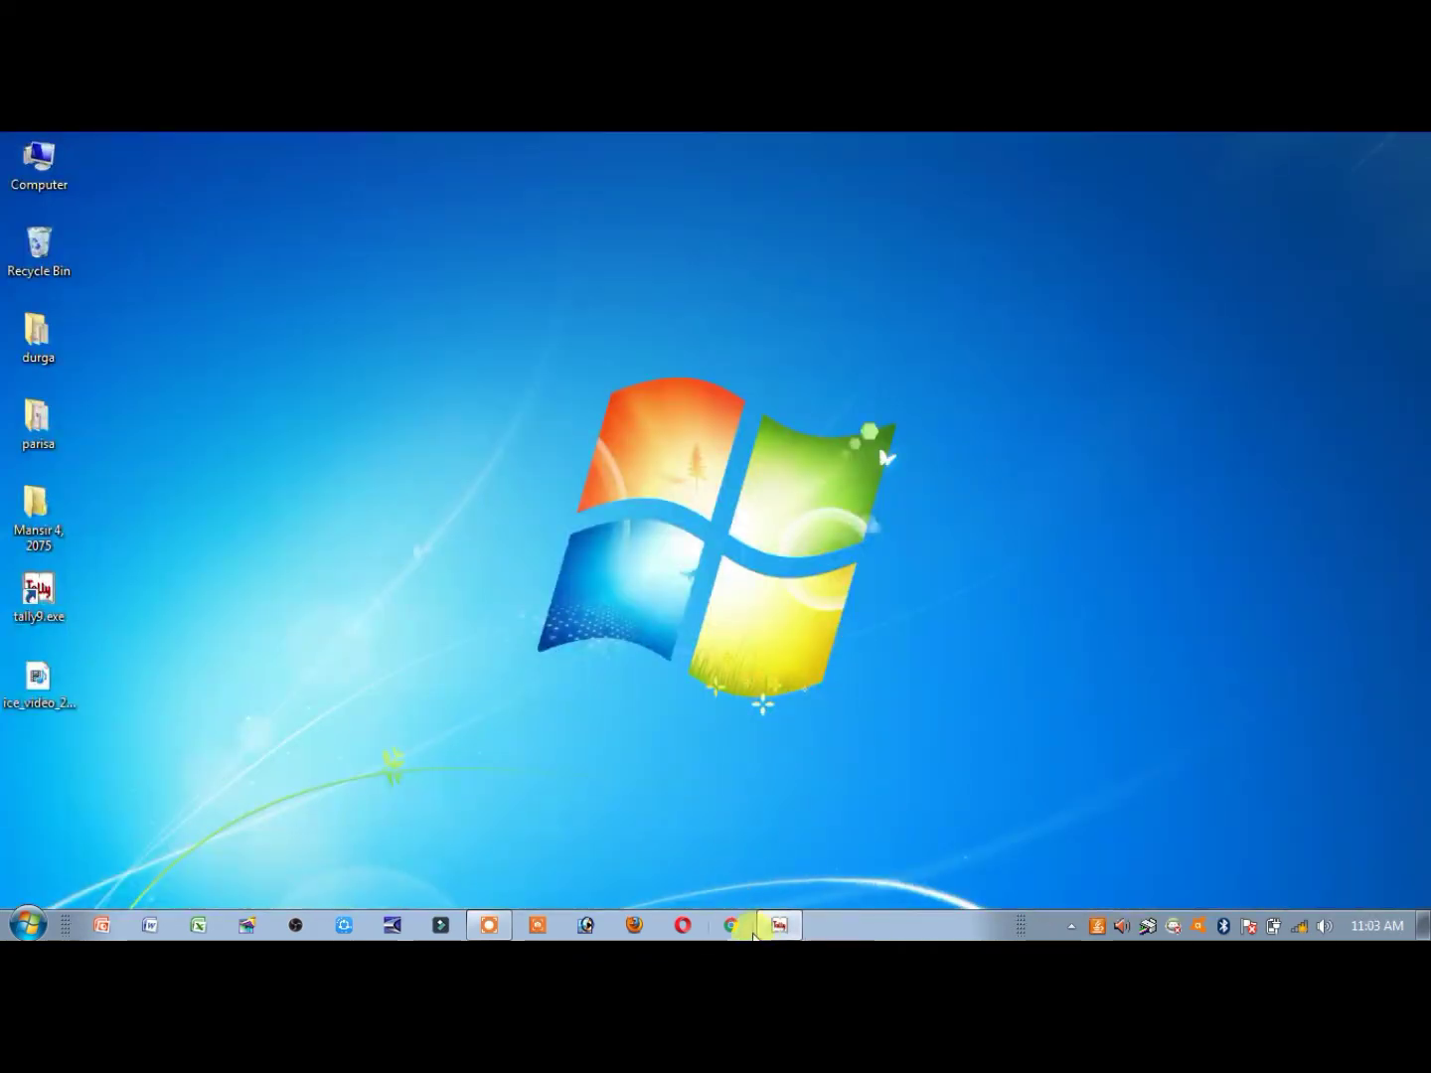
click(780, 926)
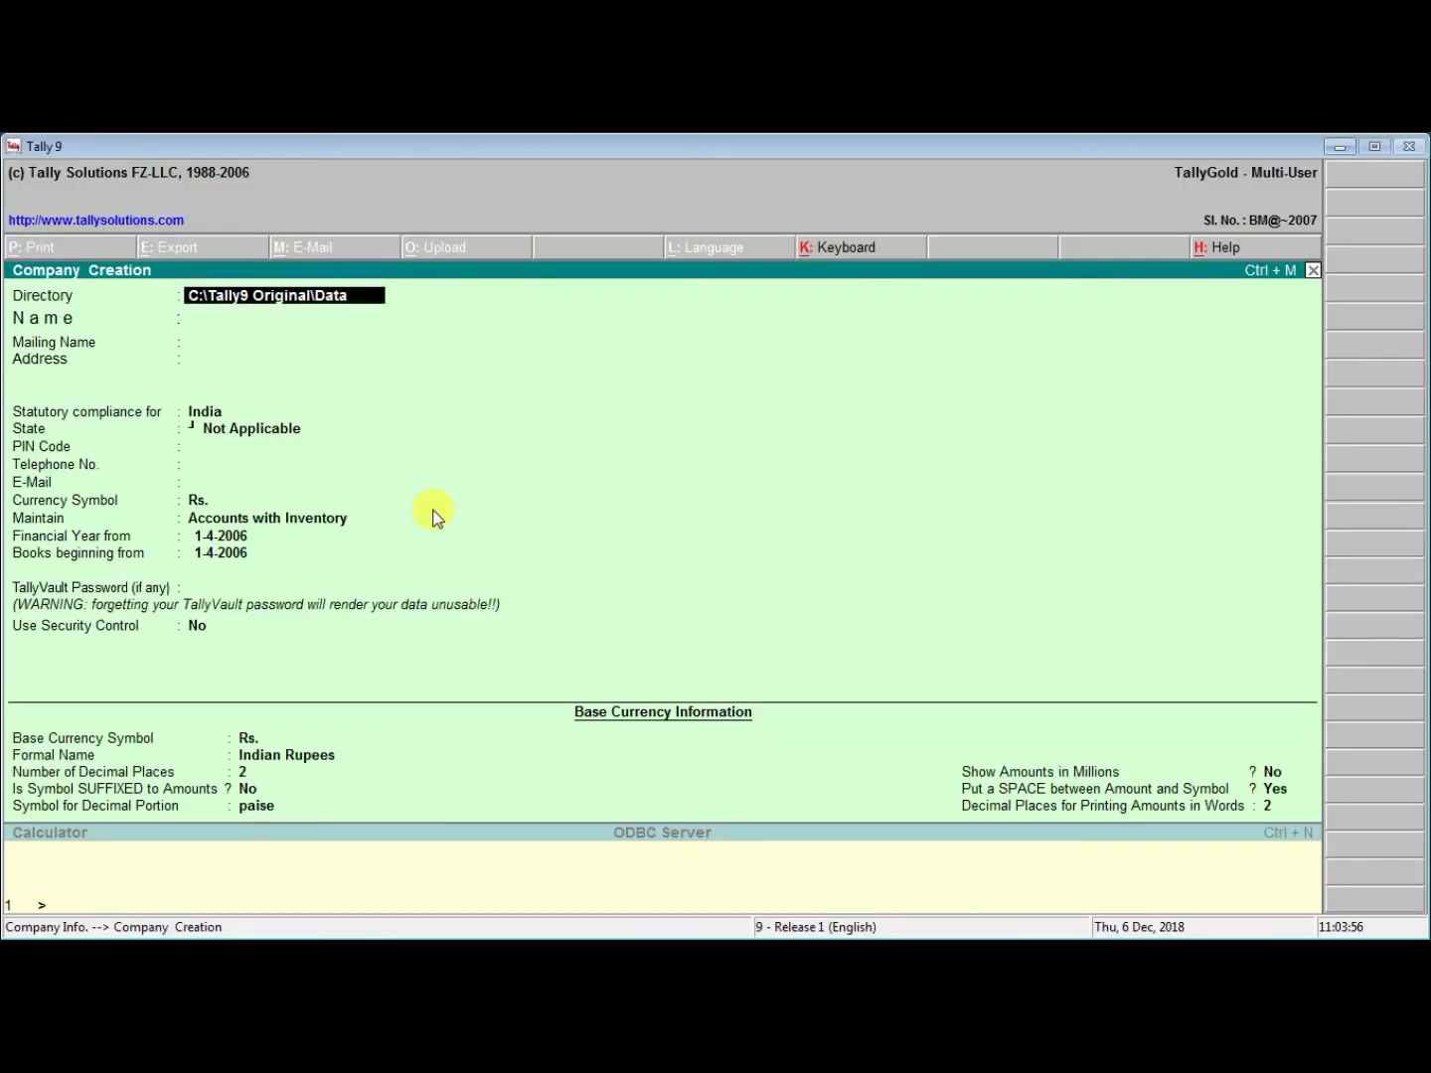
Set the data directory to D:\tally and name the company ABC Company, keeping it as mailing name
text(D)
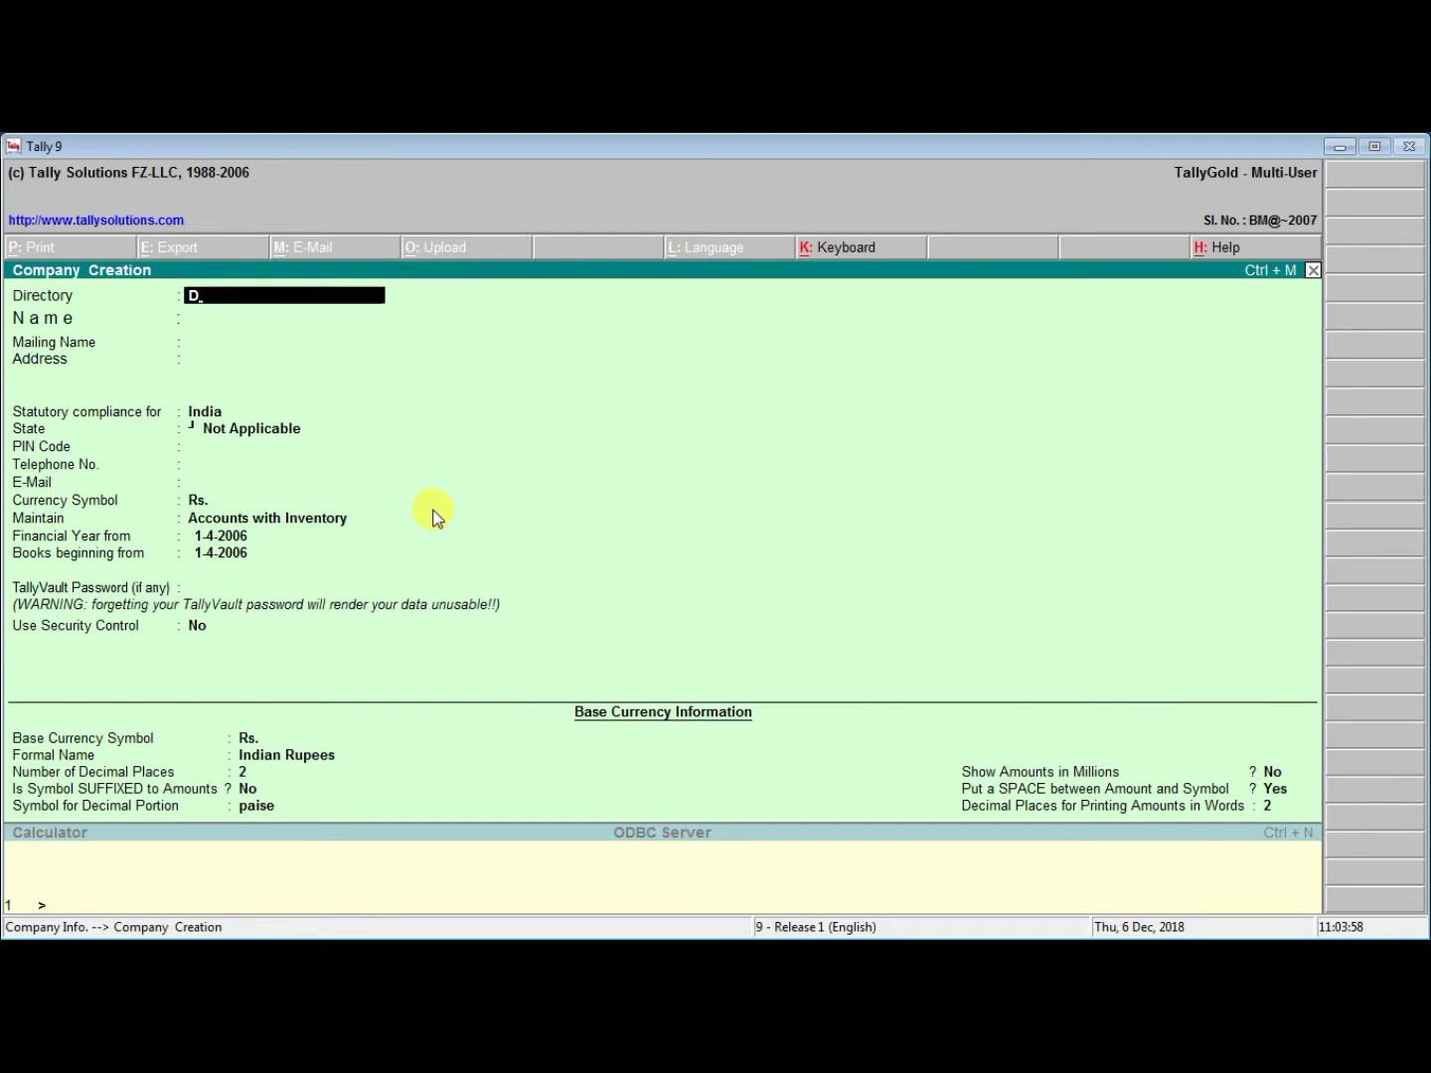
text(:\tally)
key(Return)
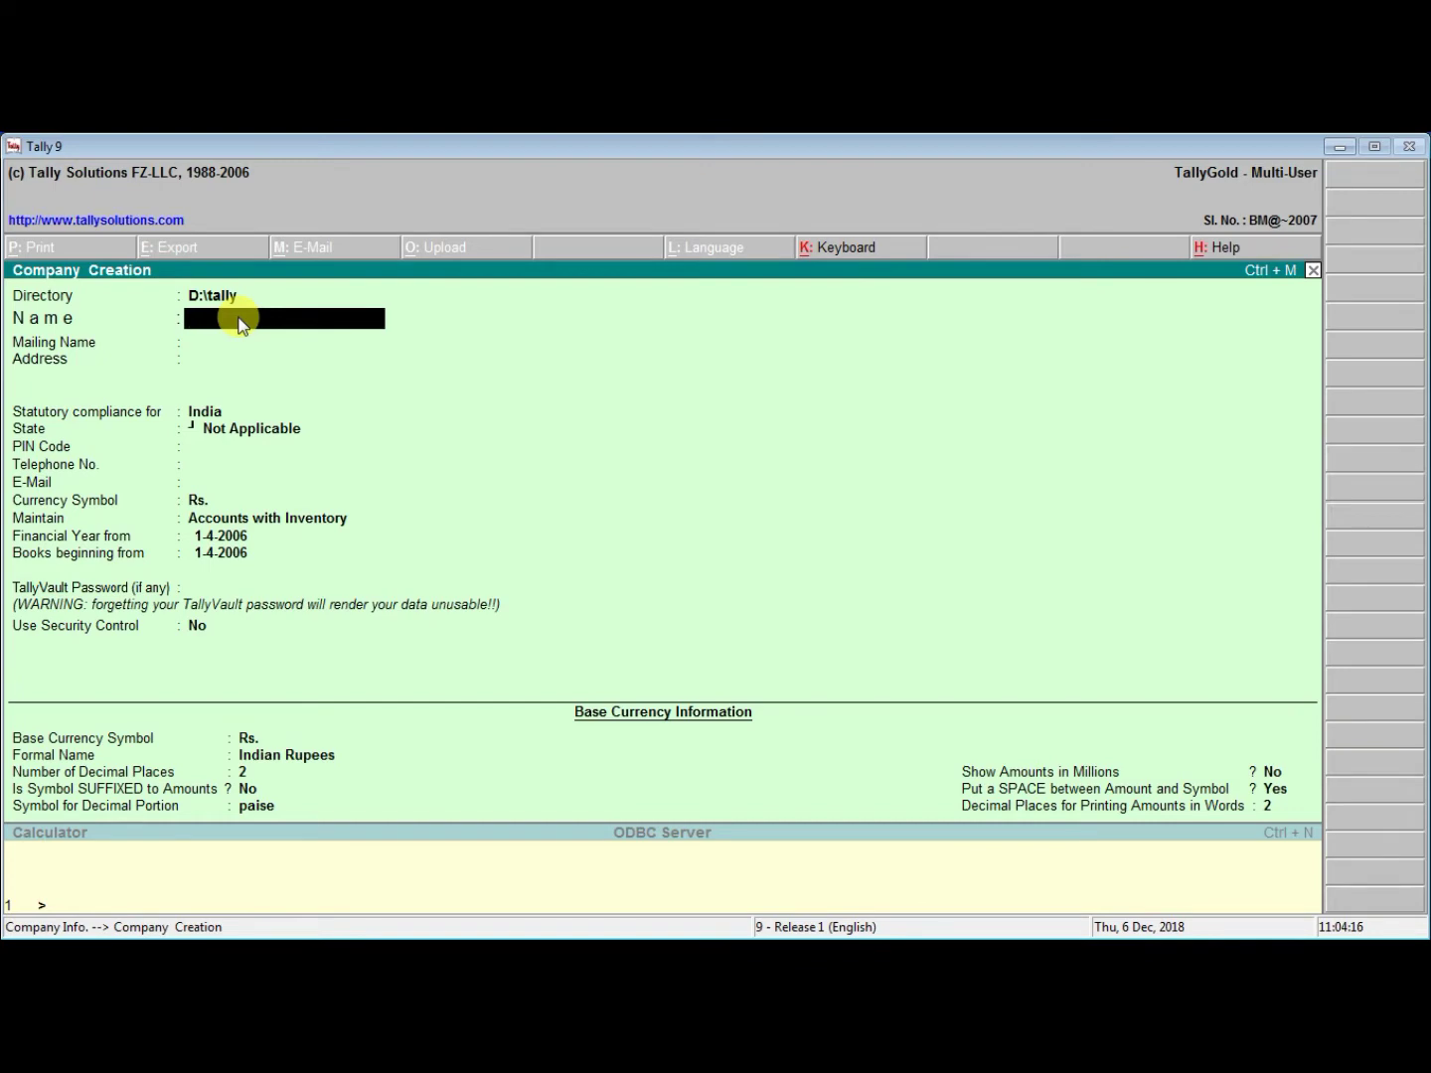
text(ABC Company)
key(Return)
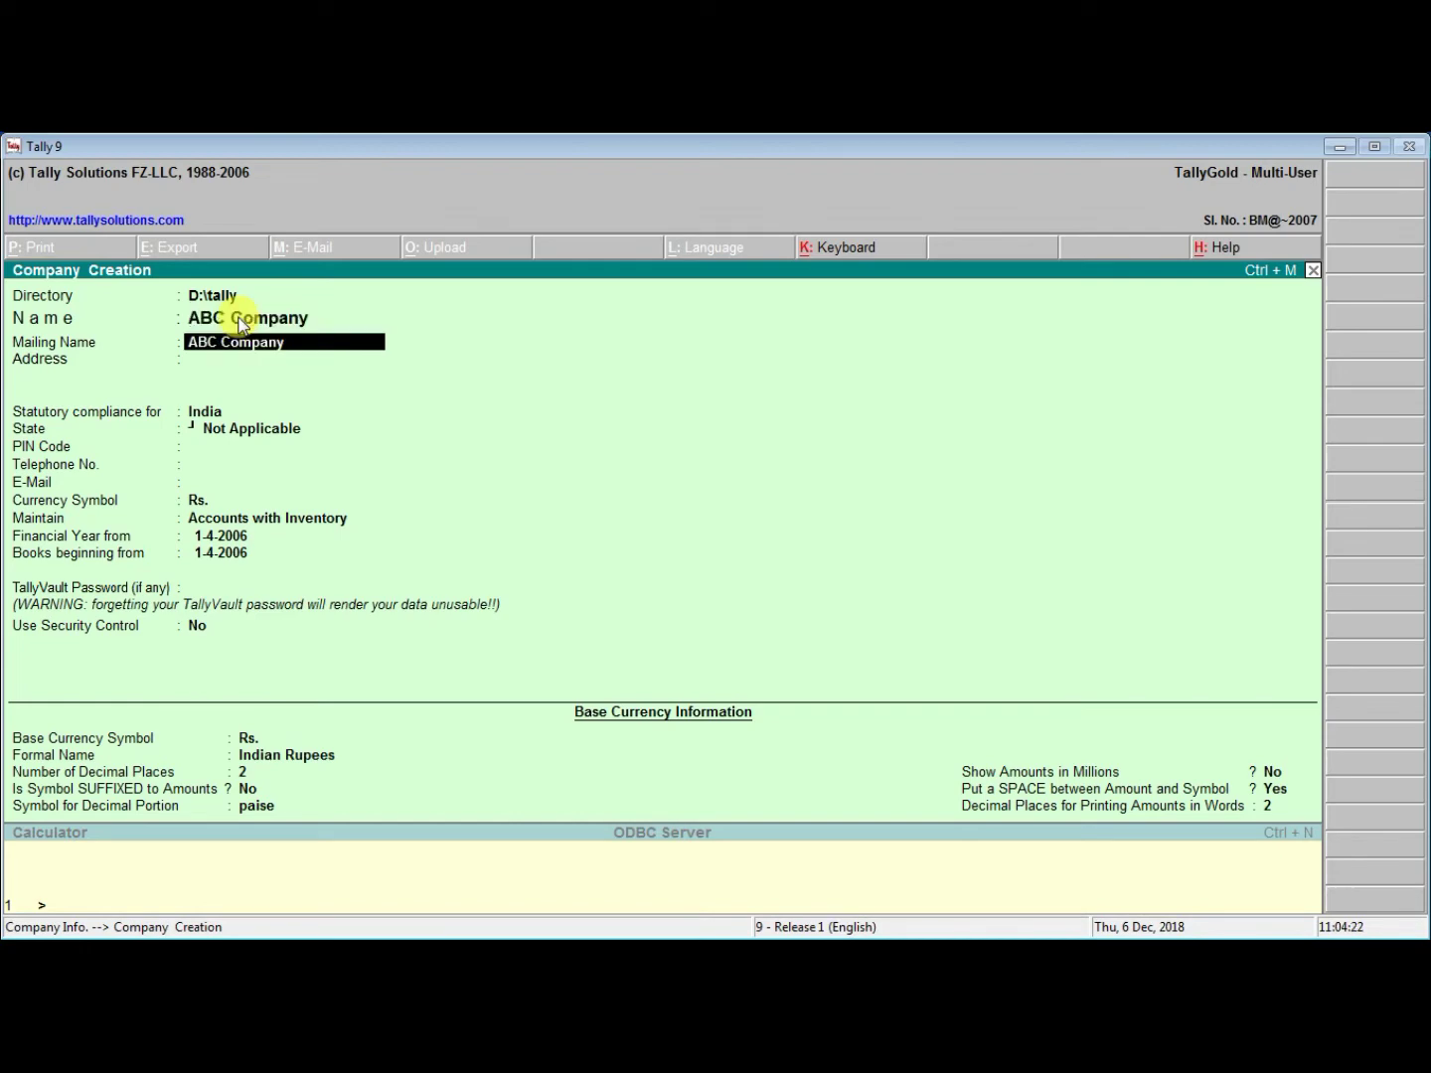
key(Return)
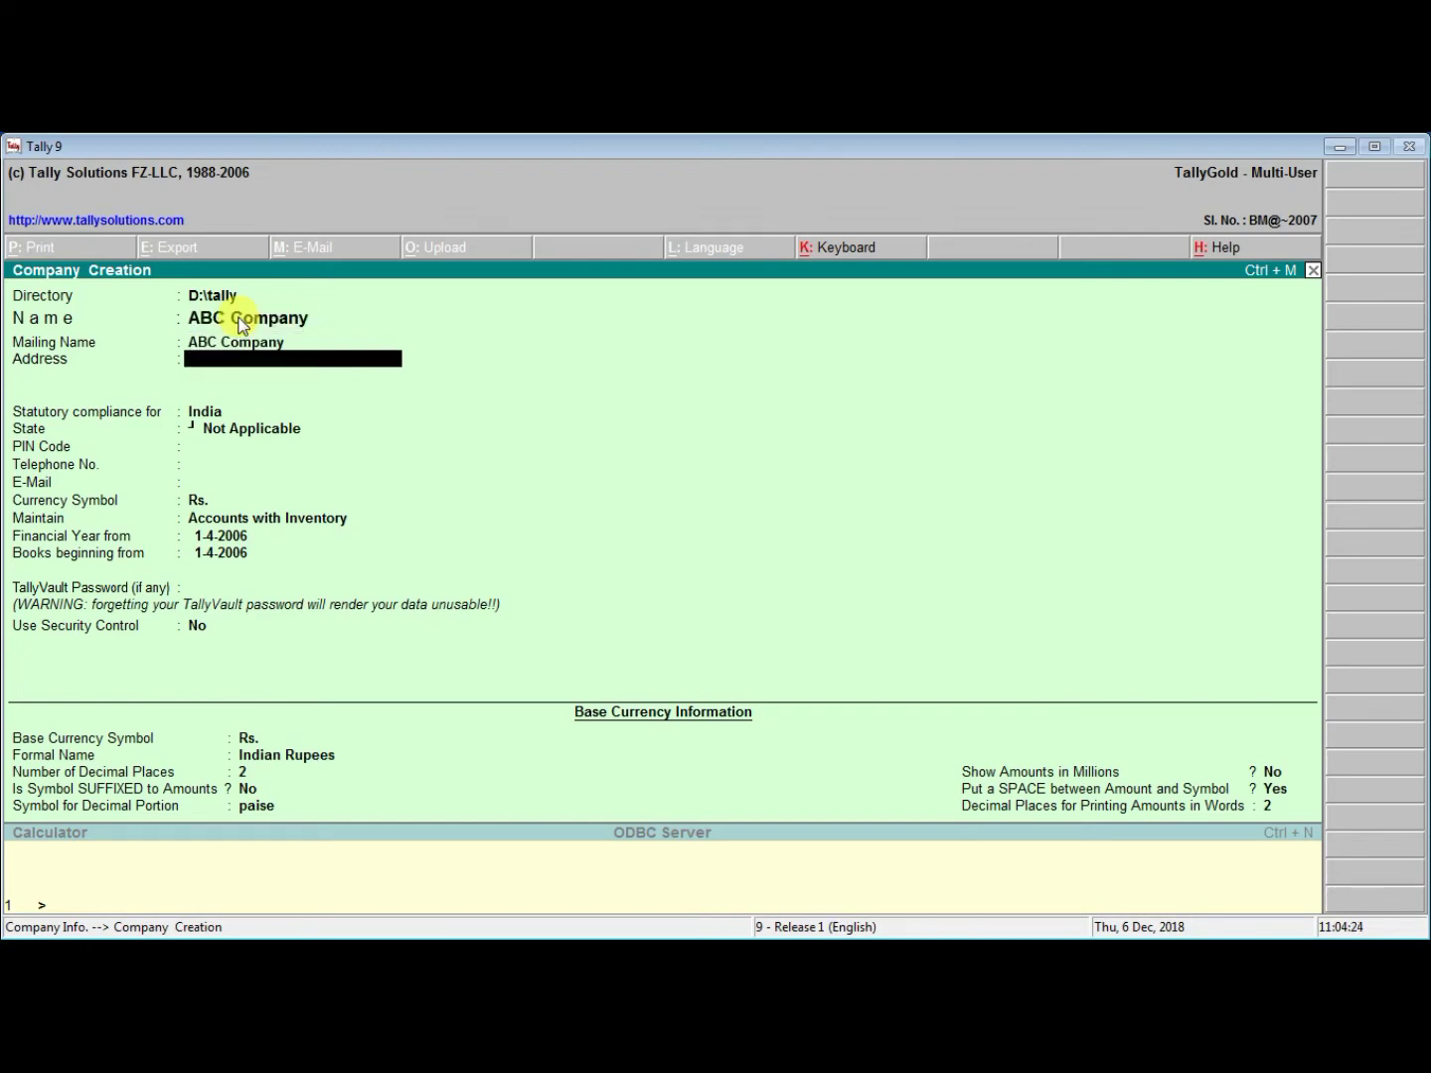
Enter the two-line address Belbari, Morang
text(Belbari)
key(Return)
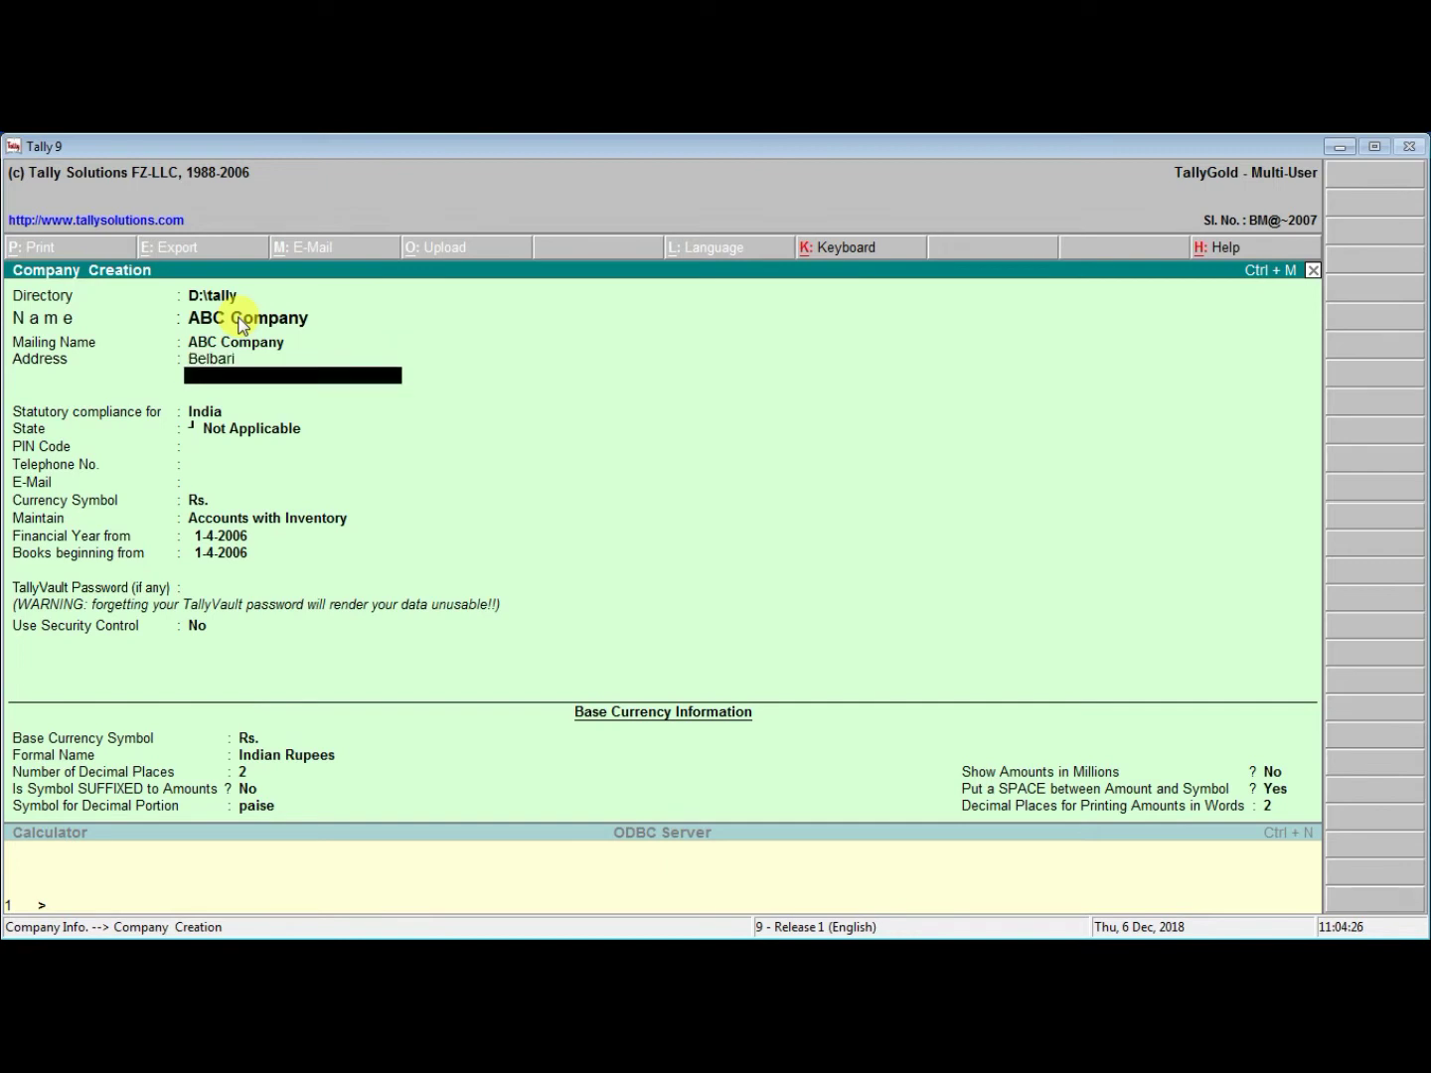
text(Morang)
key(Return)
key(Return)
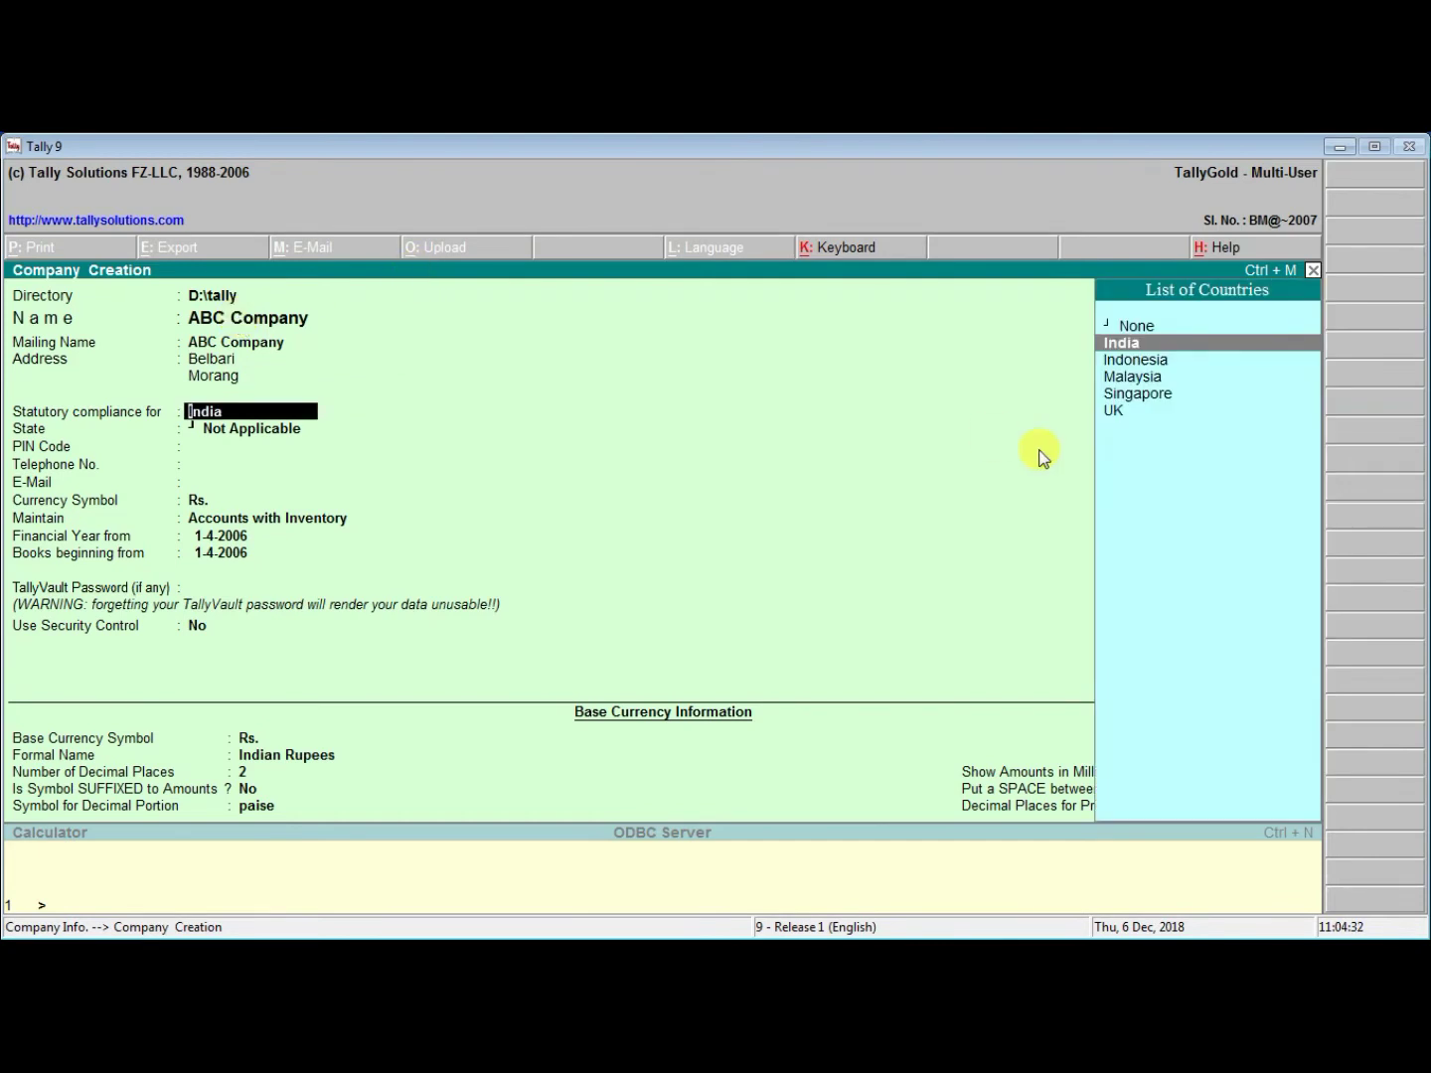
Set statutory compliance to None and enter the company's e-mail address
key(Down)
key(Down)
key(Down)
key(Down)
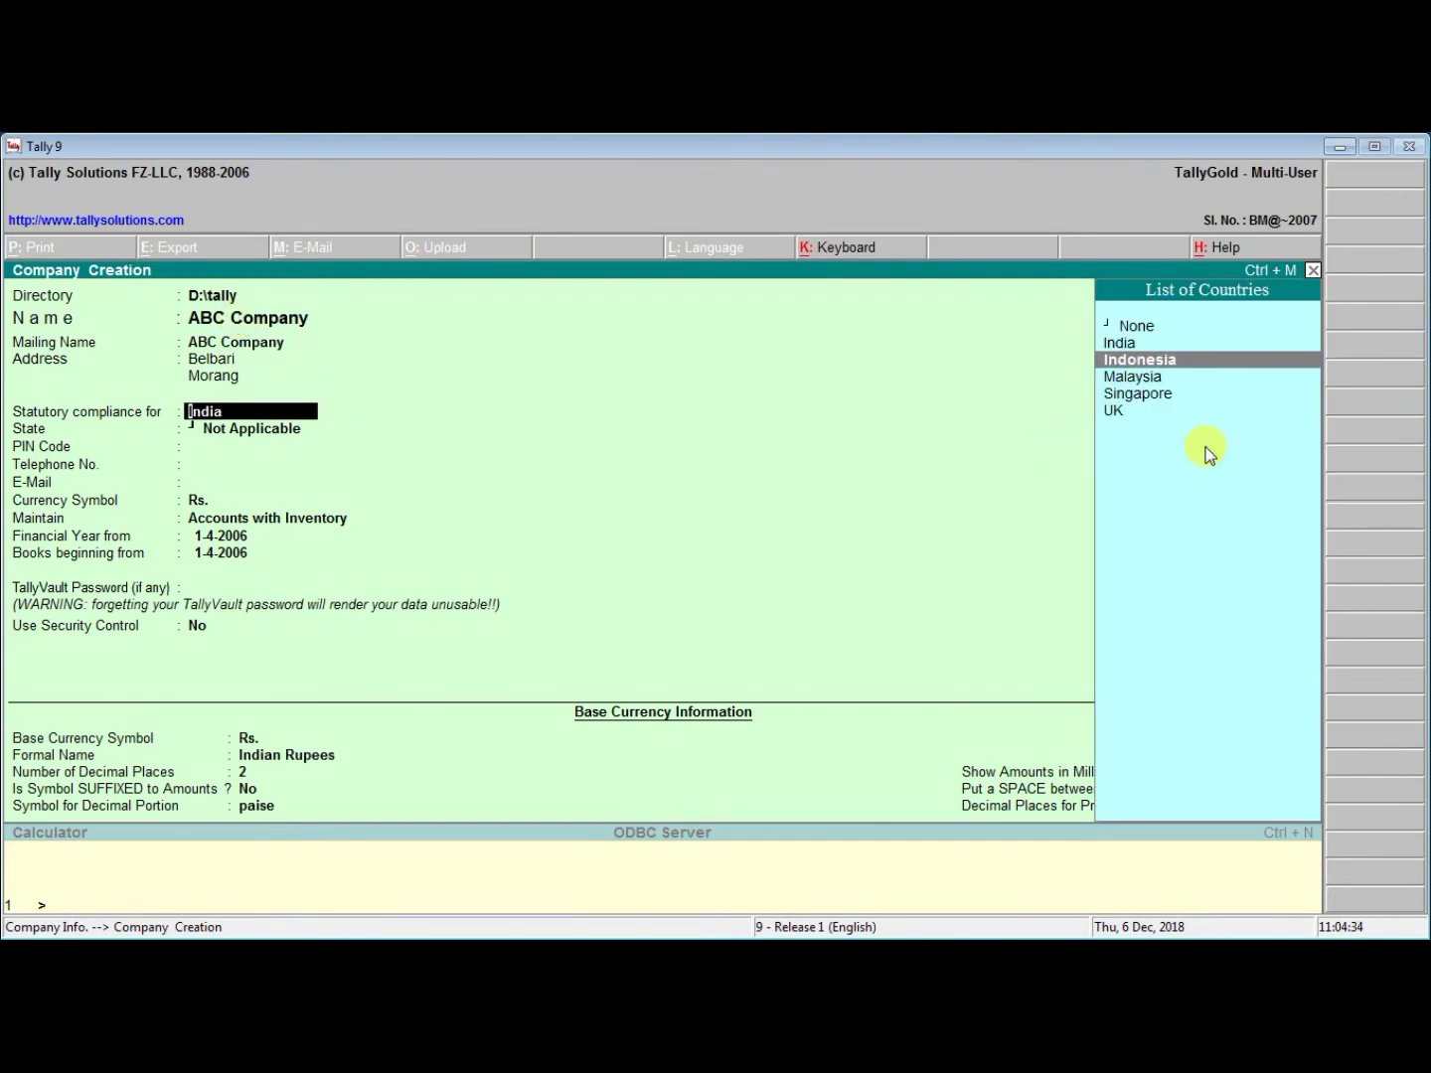
key(Up)
key(Up)
key(Up)
key(Up)
key(Up)
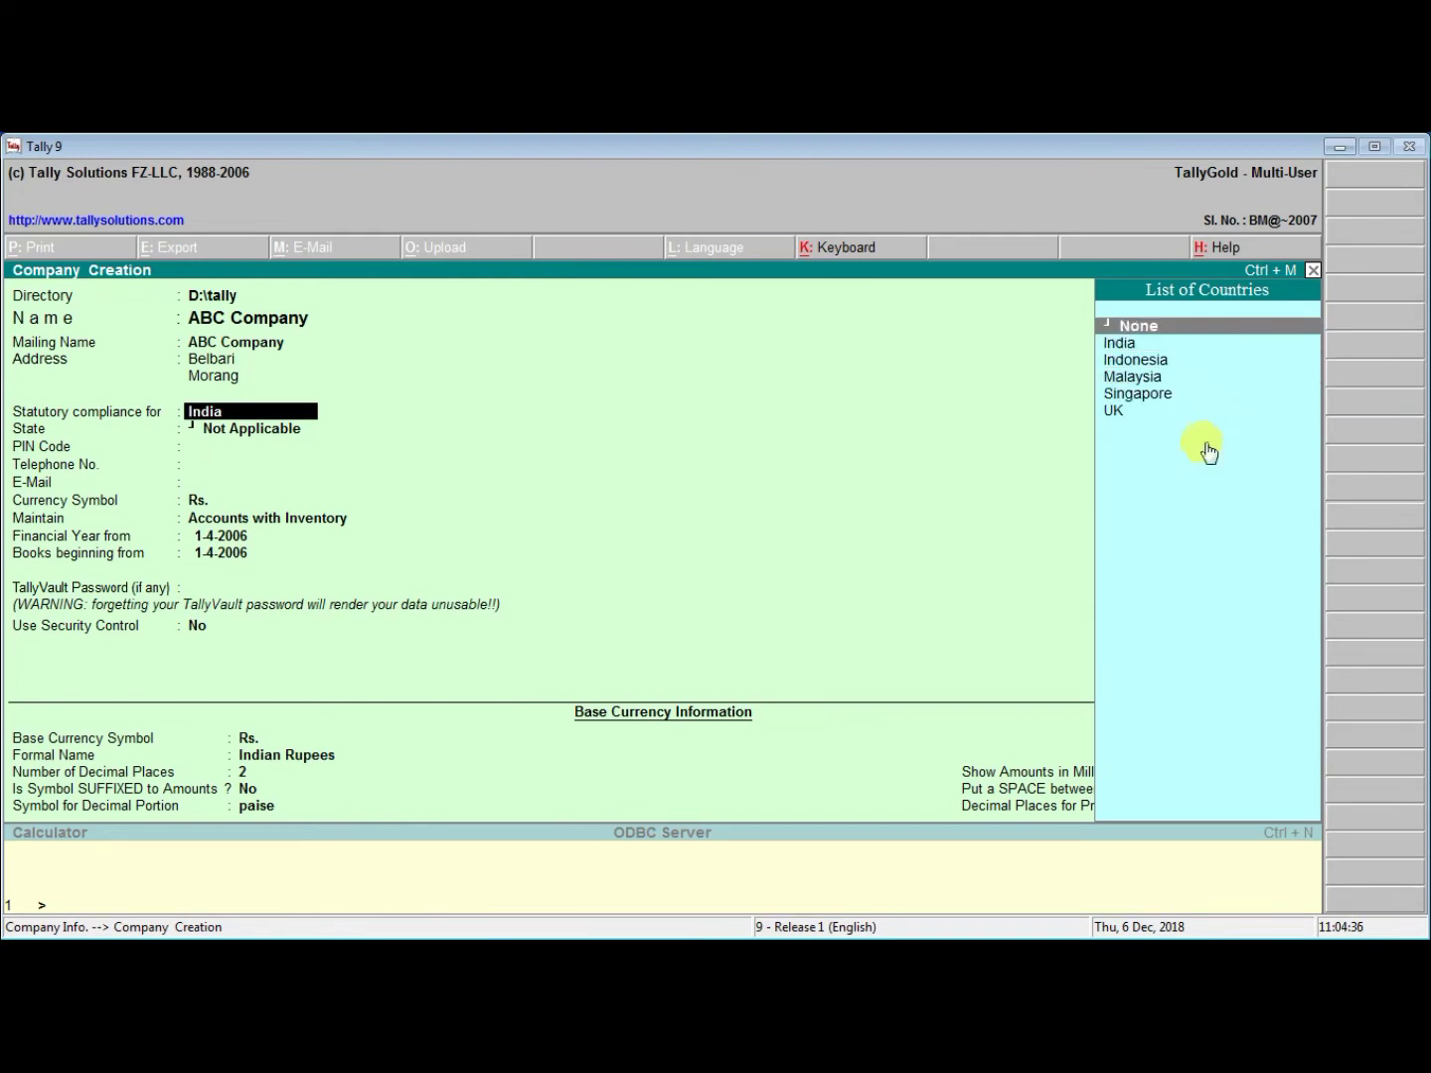
click(1188, 340)
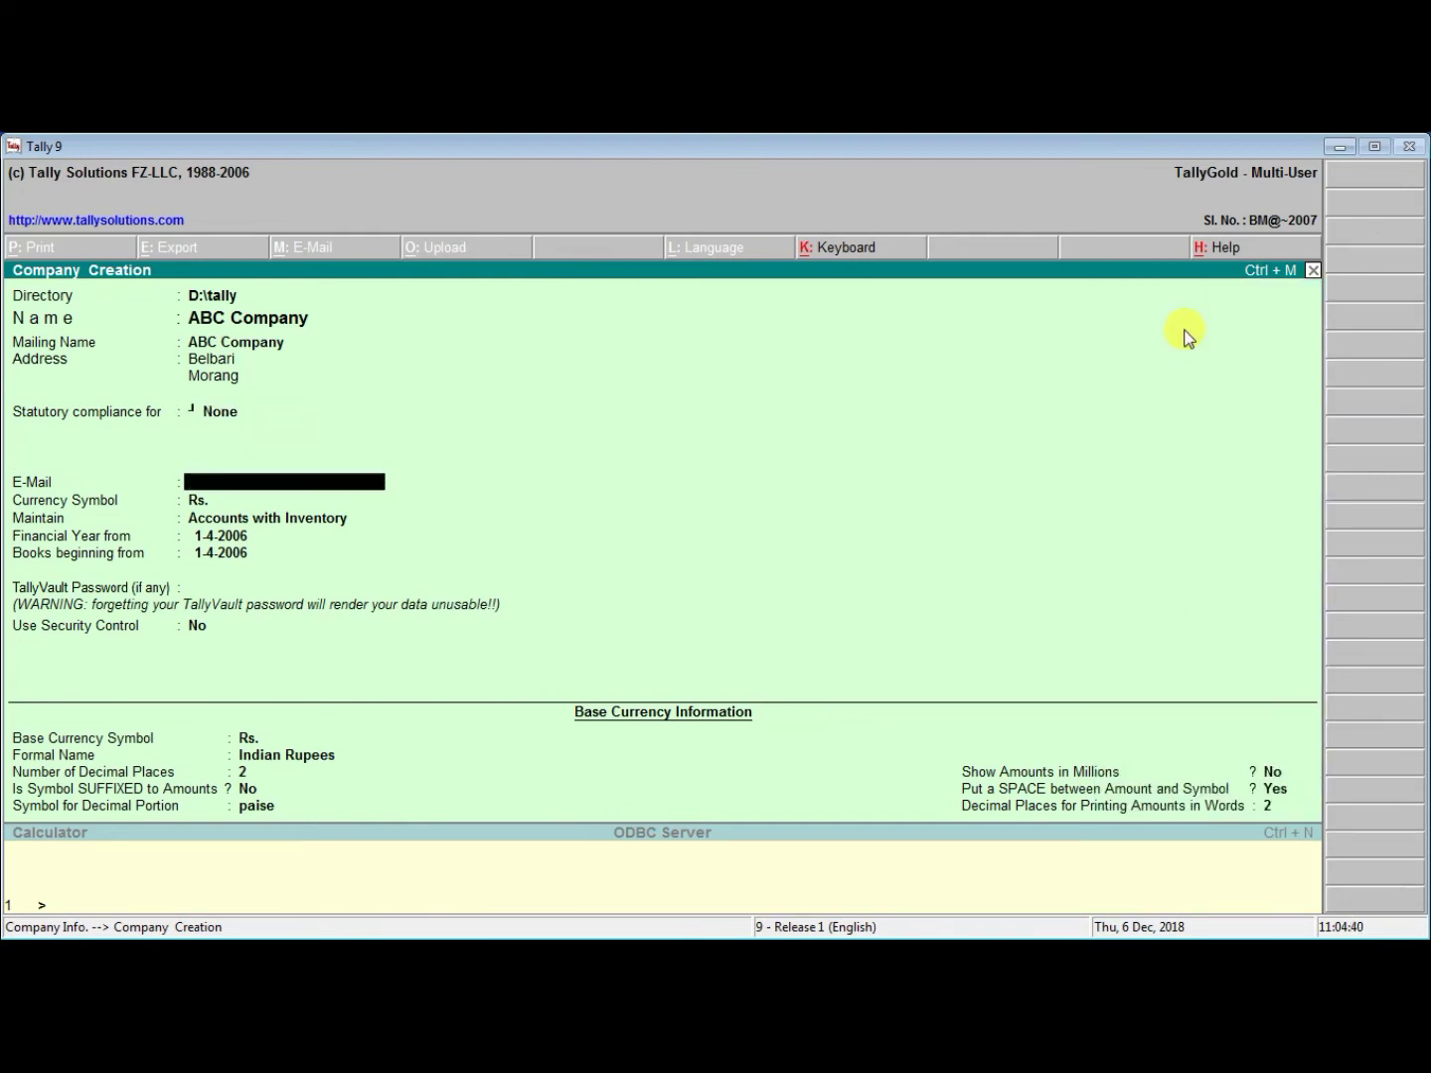
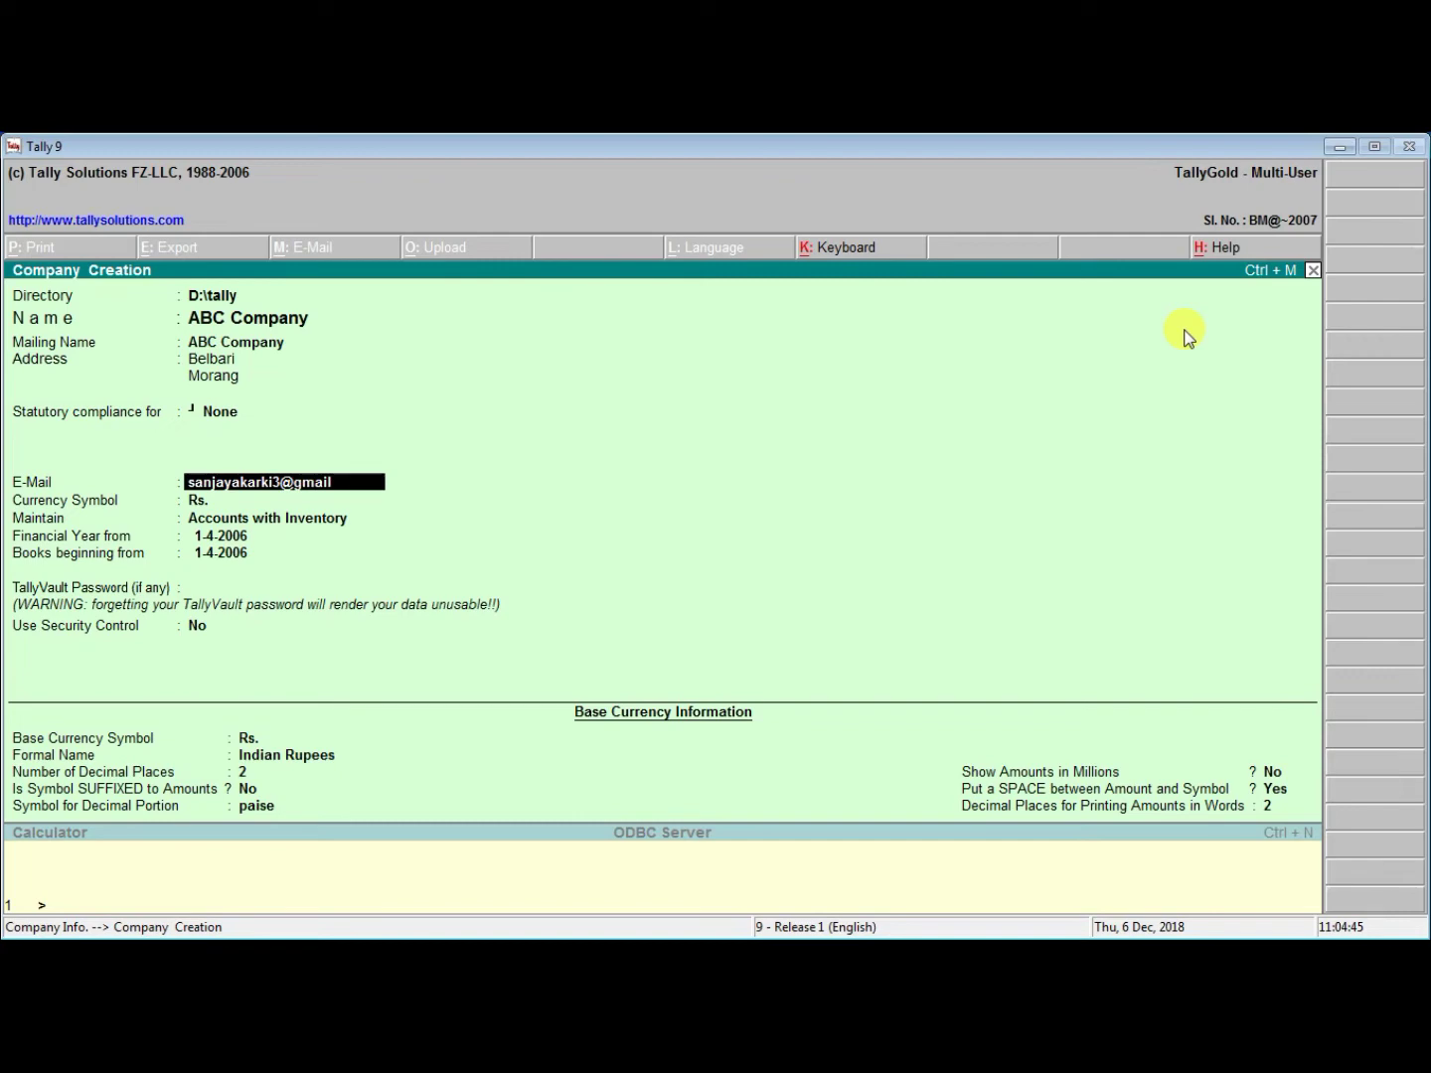
key(Return)
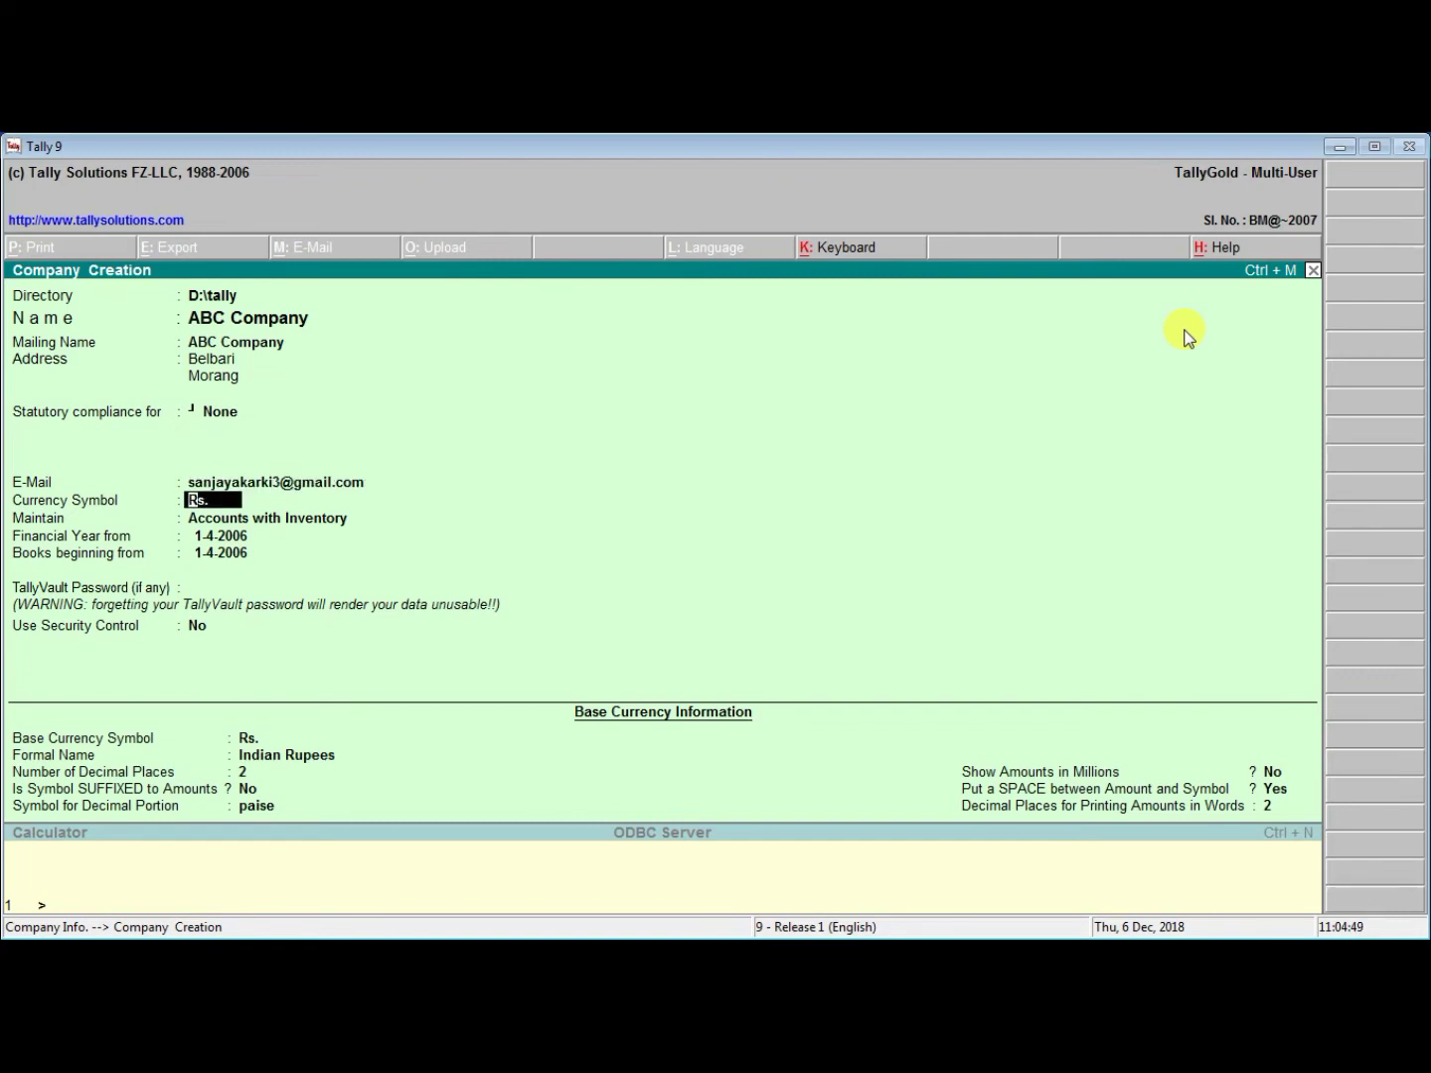
Keep Rs. as the currency symbol and Accounts with Inventory as the company type
key(Return)
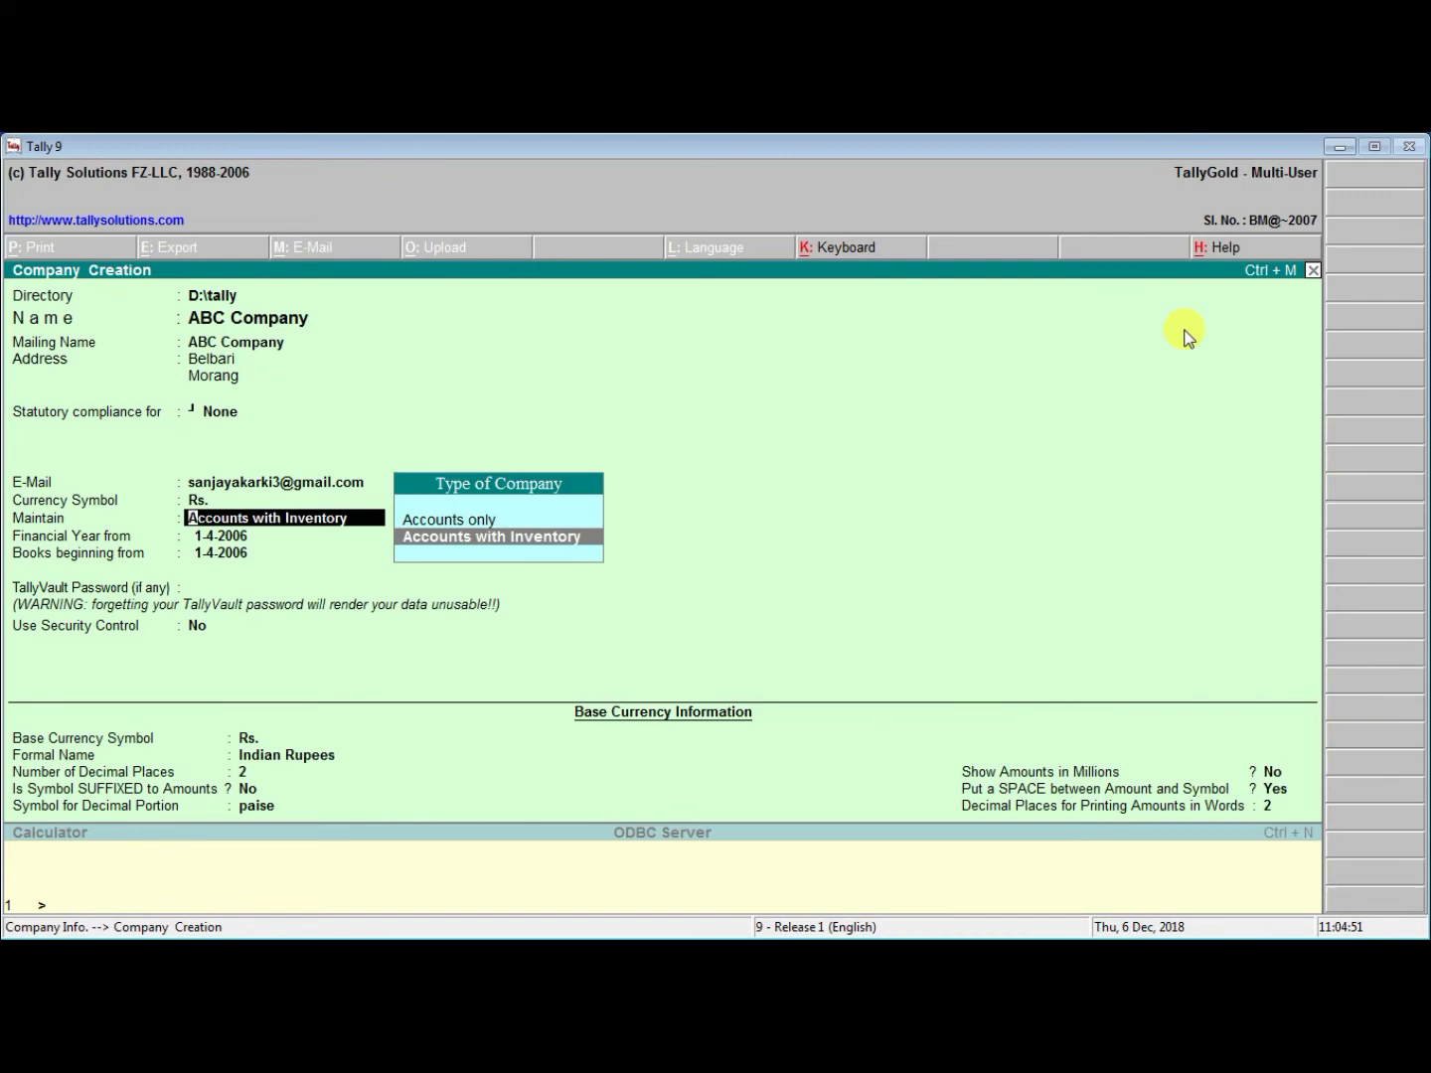
key(Up)
key(Down)
key(Return)
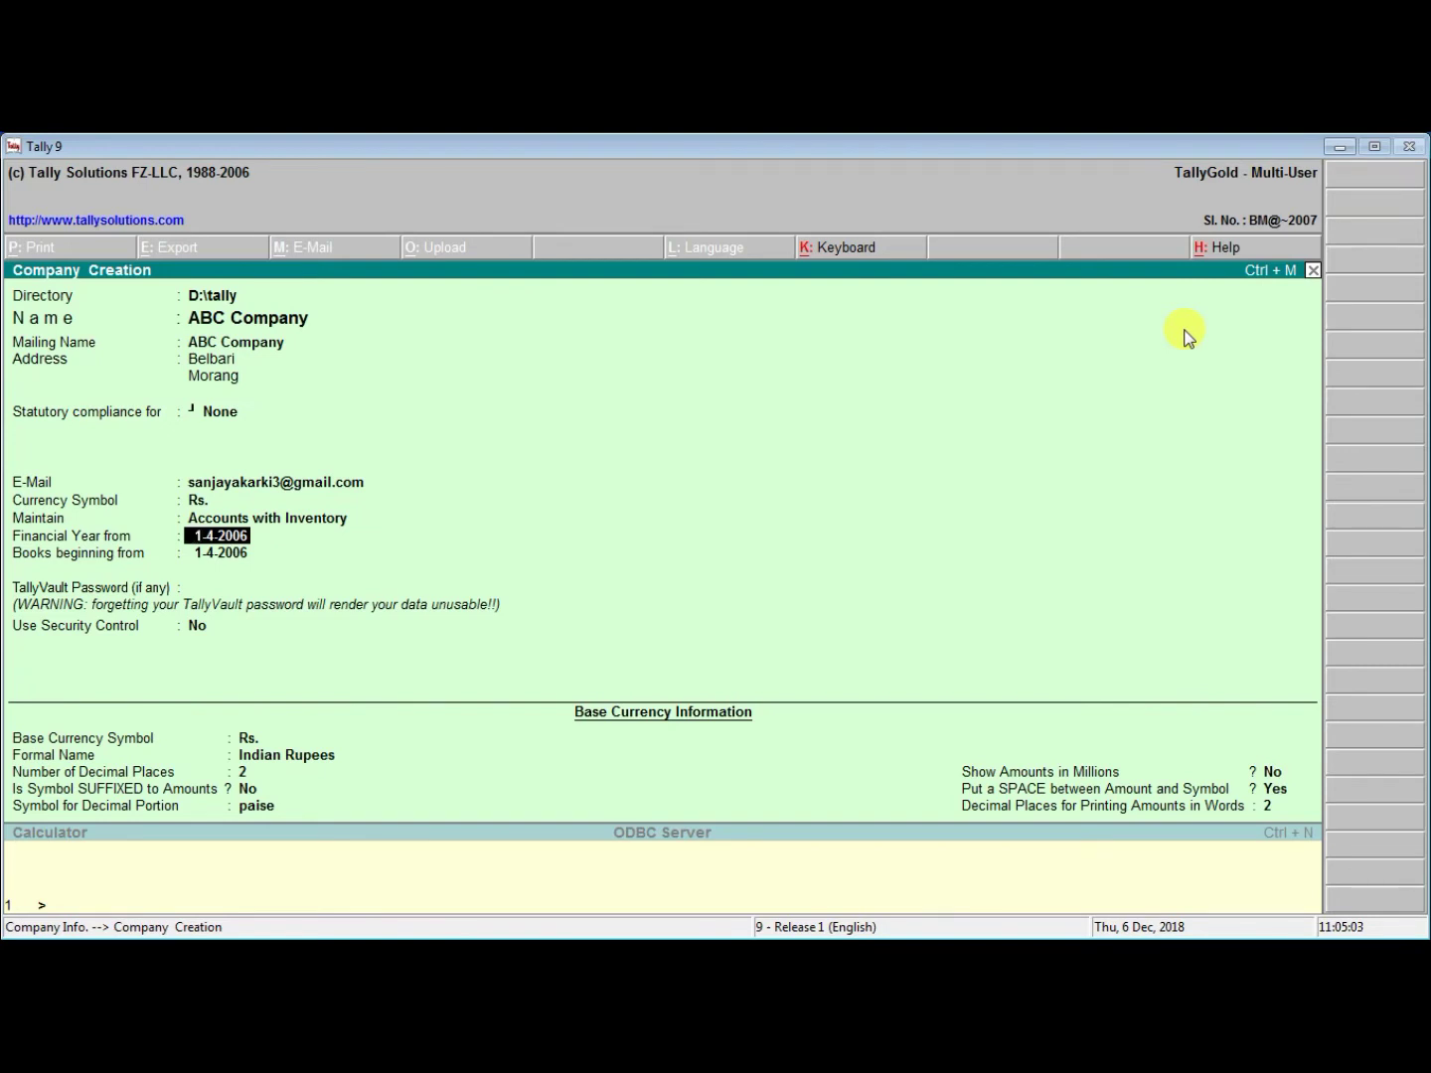
Start the financial year and books on 1-1-2018, leaving the TallyVault password blank
text(01-1)
key(BackSpace)
text(01-2018)
key(Return)
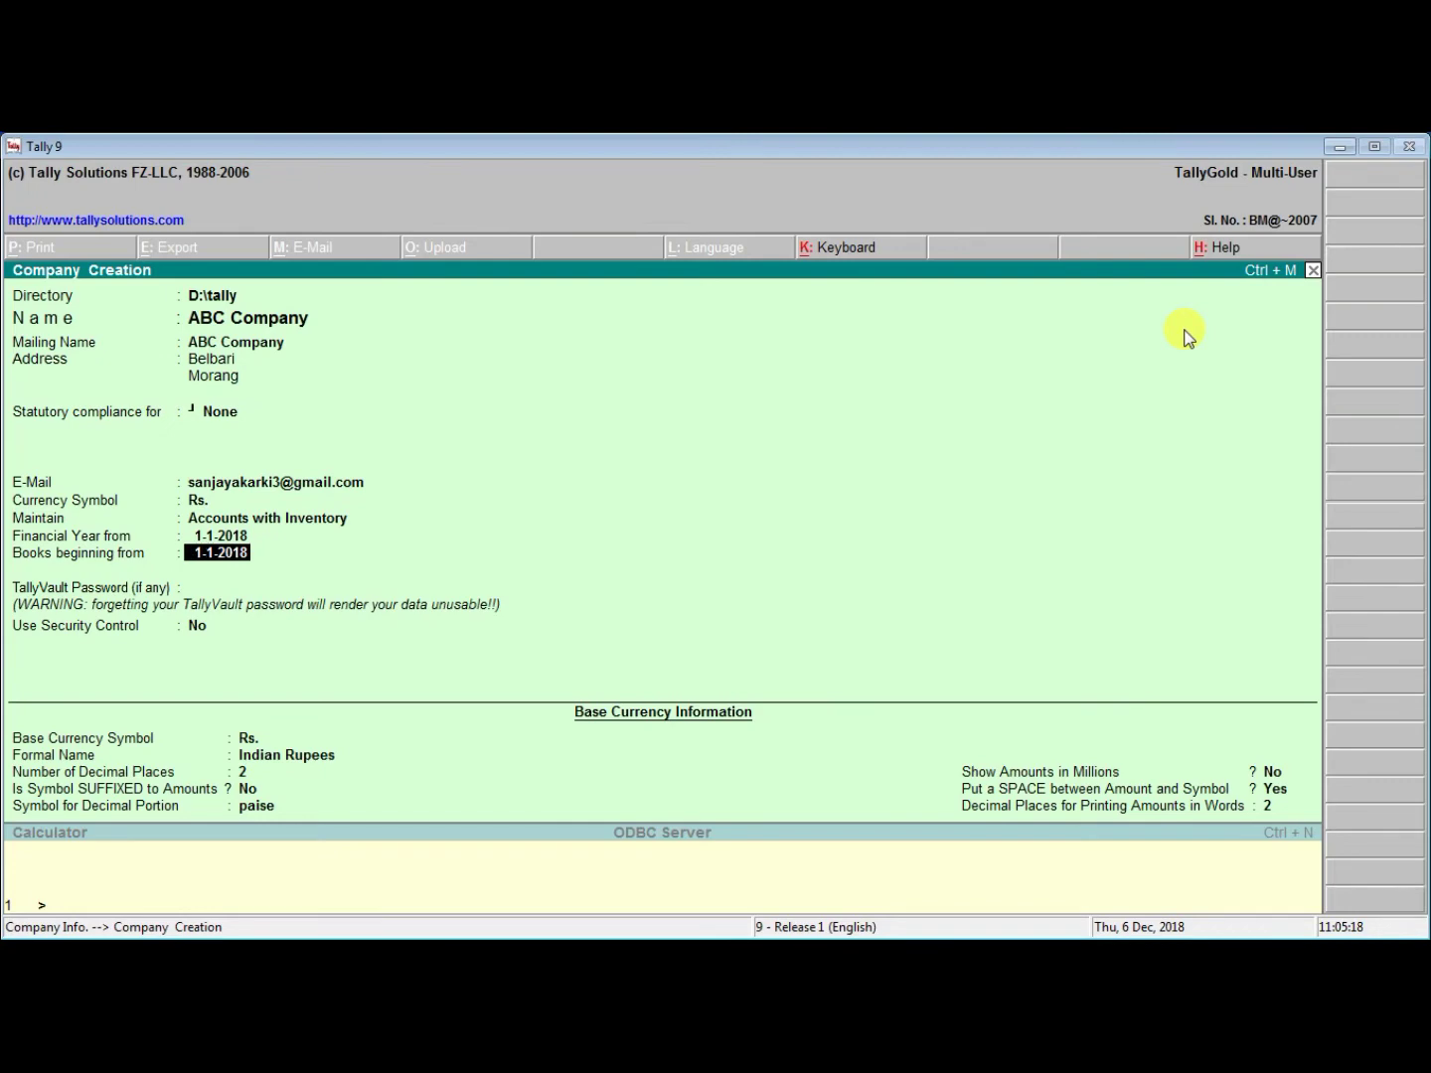
key(Return)
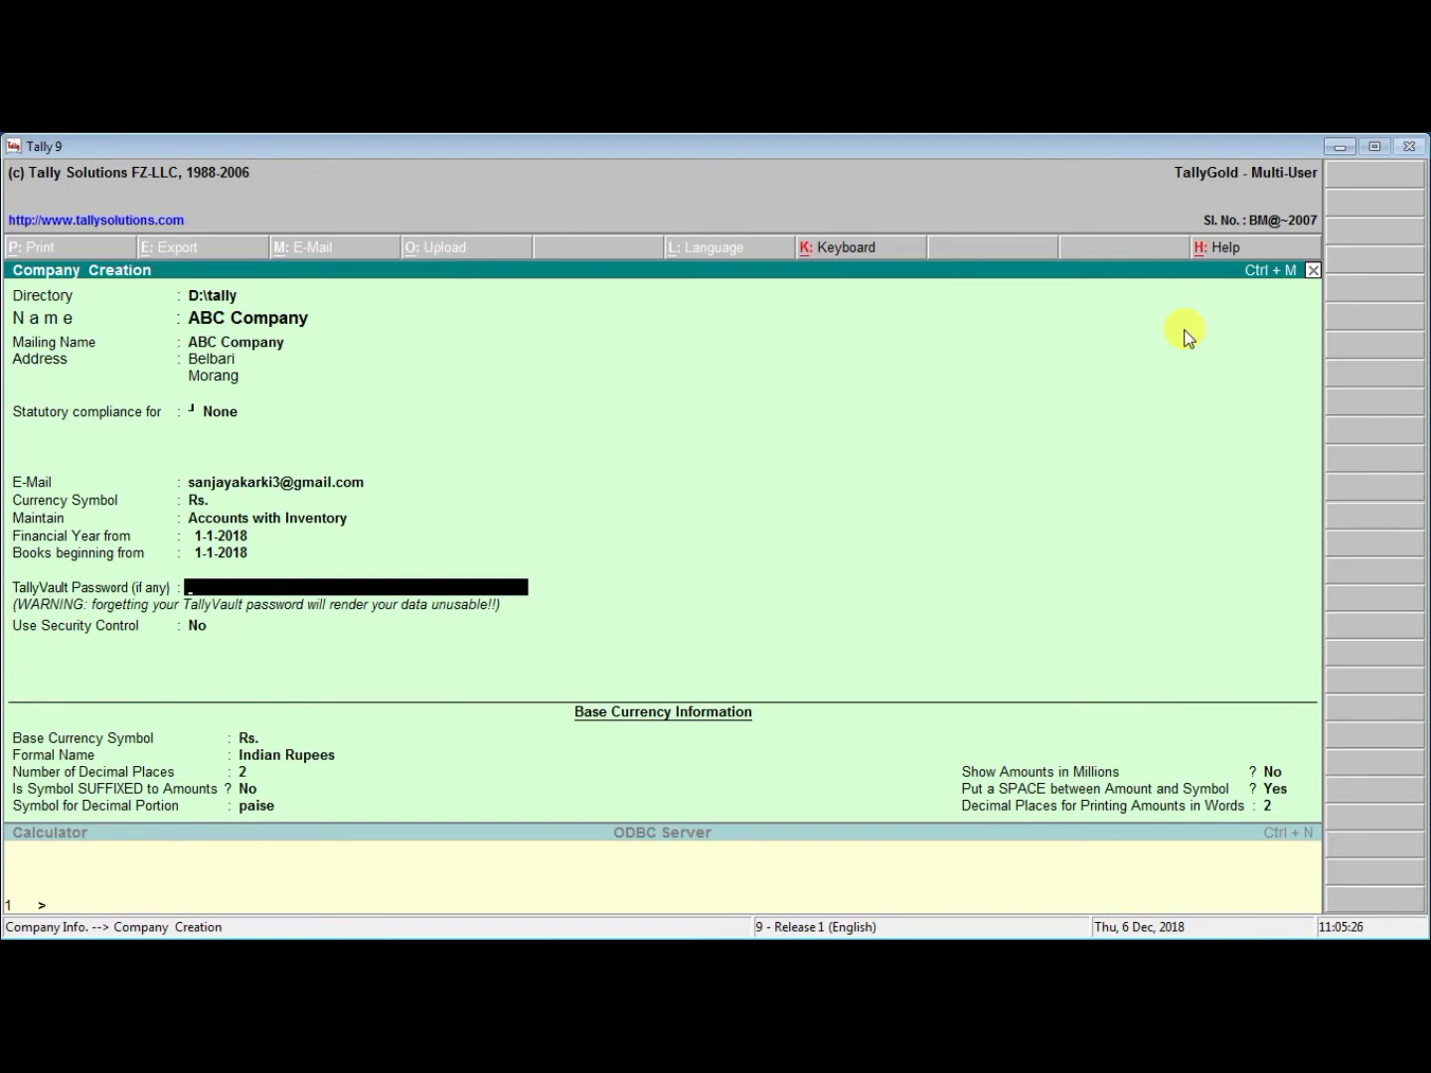
key(Return)
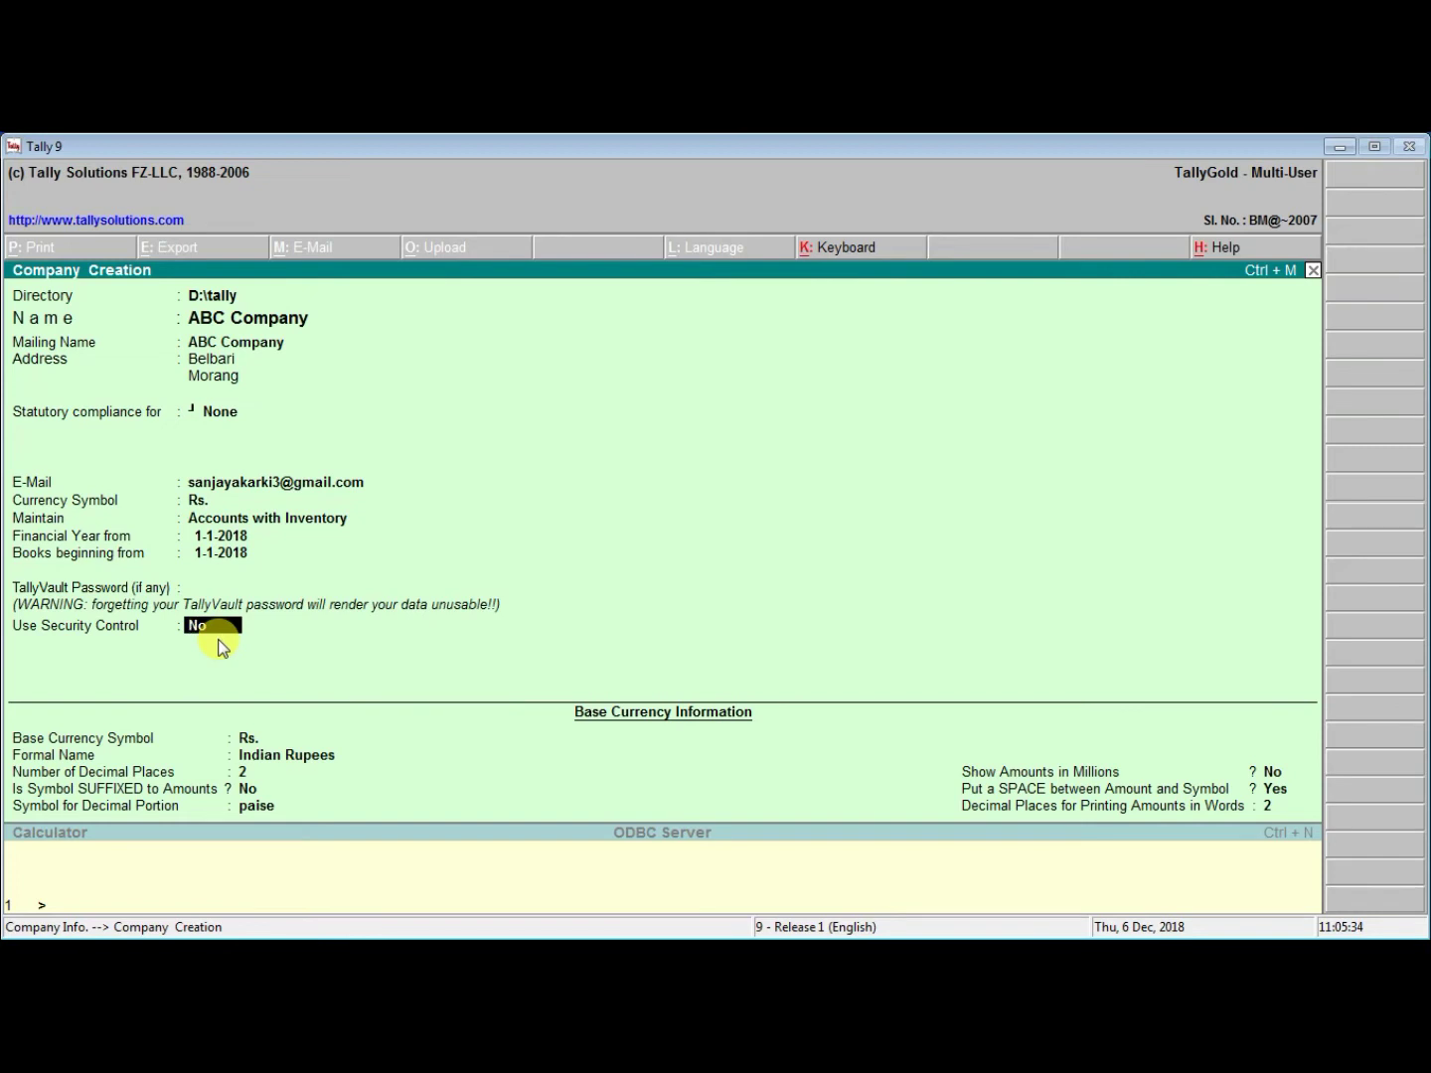
Turn on Security Control with an administrator user name and password entered twice
text(y)
key(Return)
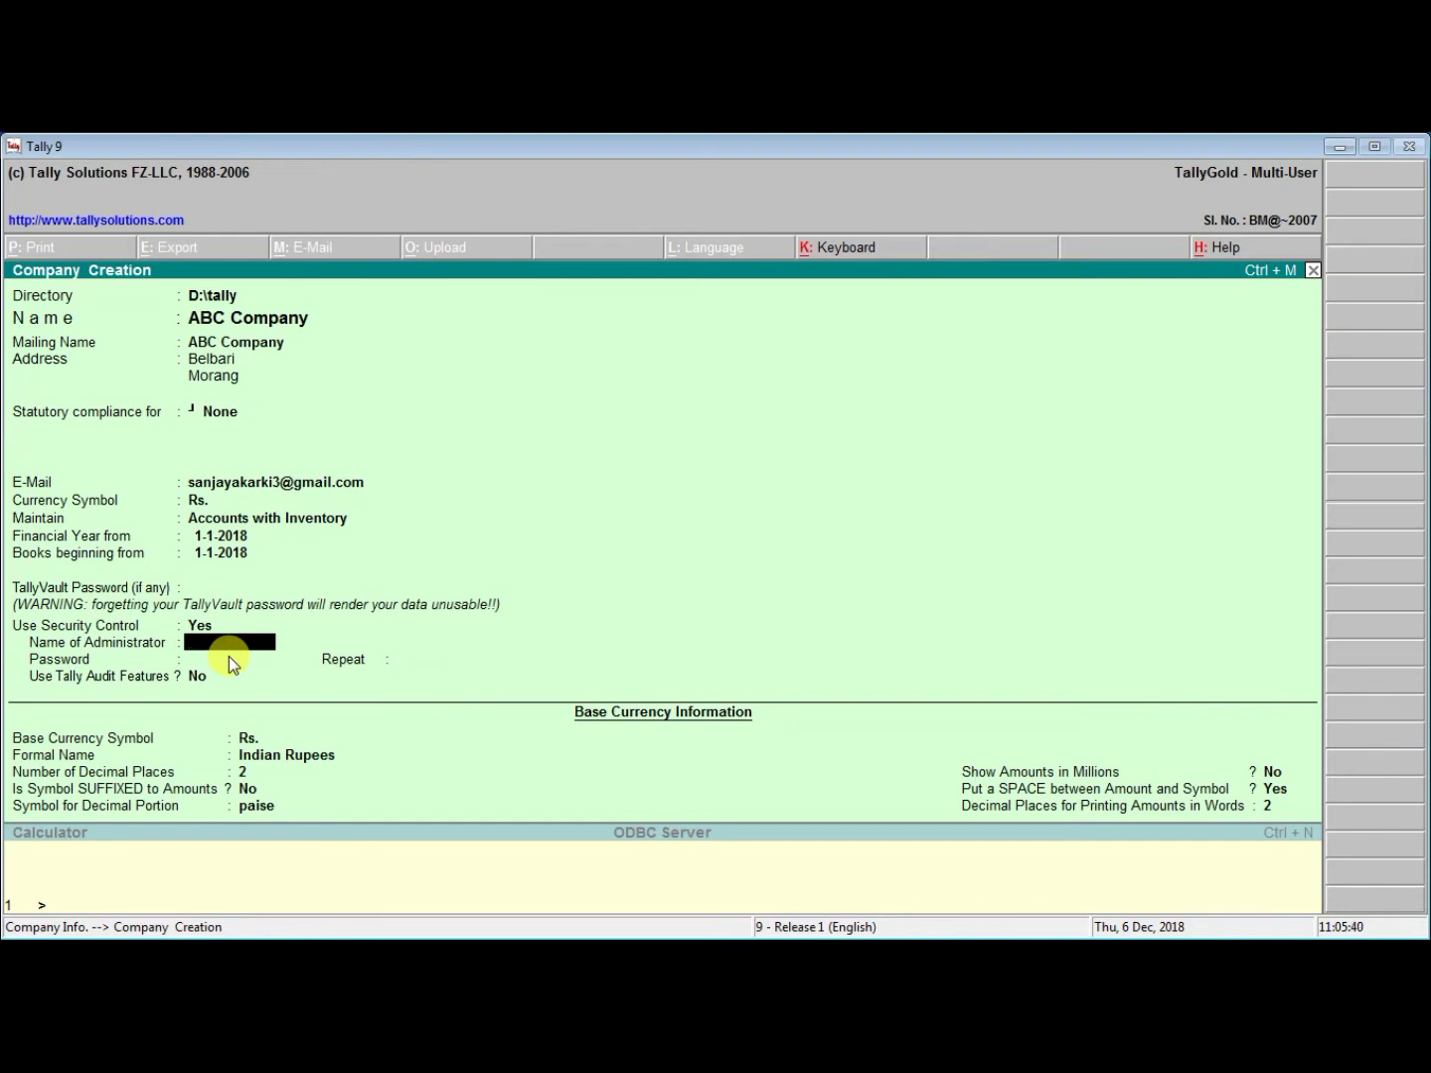
text(Mang)
key(Return)
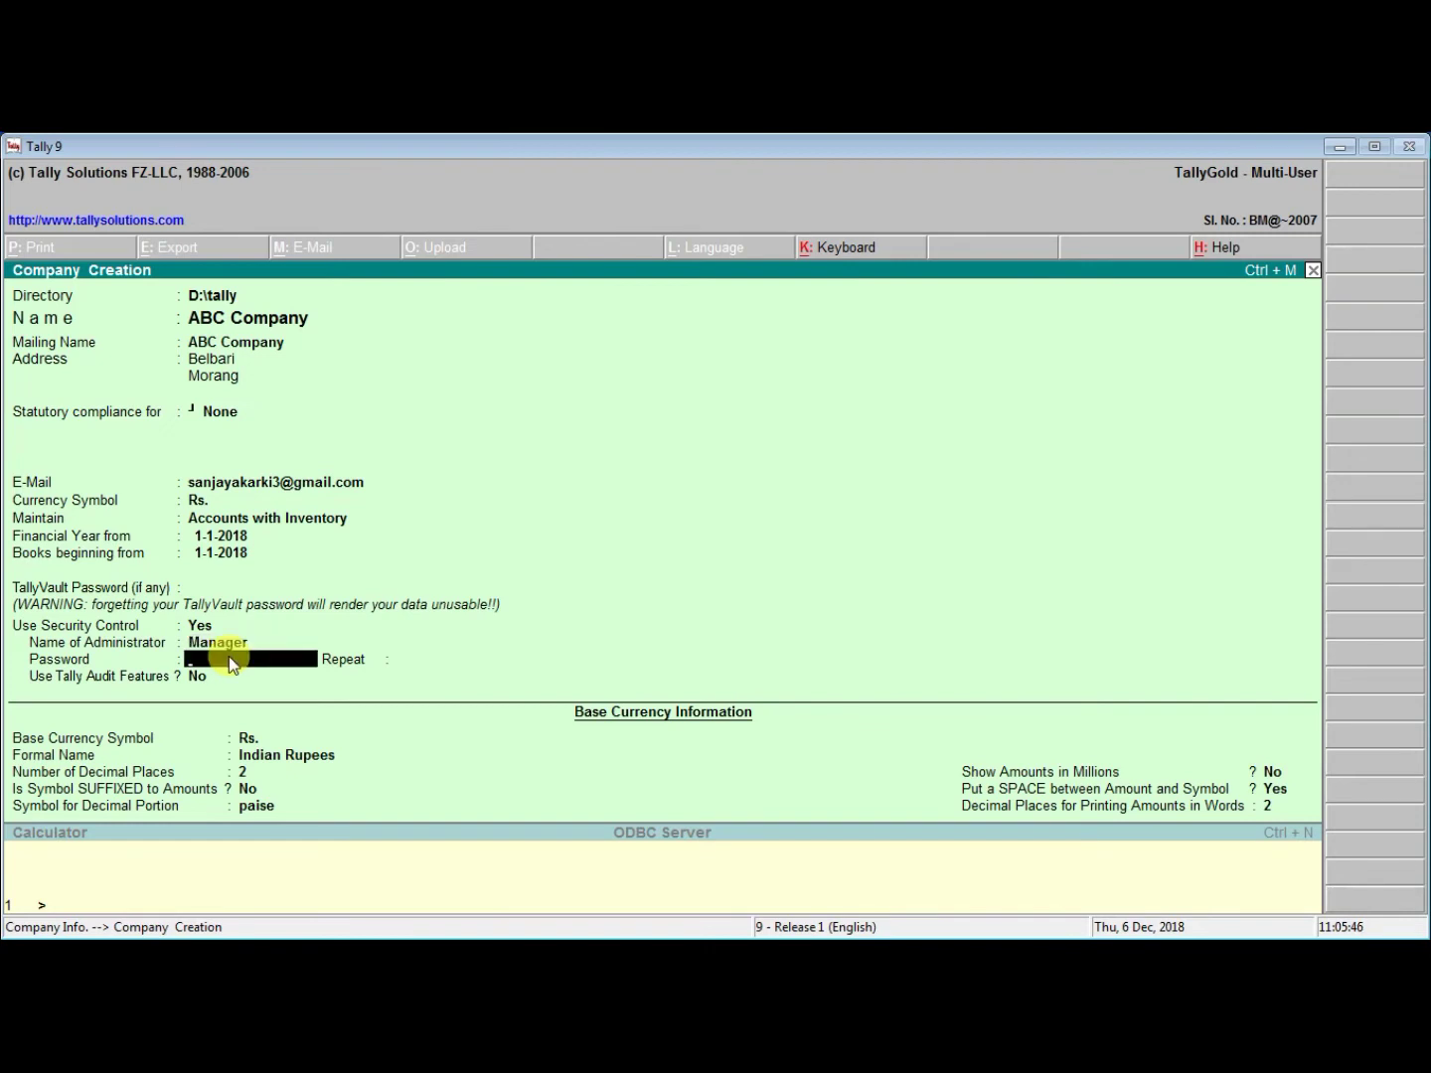
text(1)
key(Return)
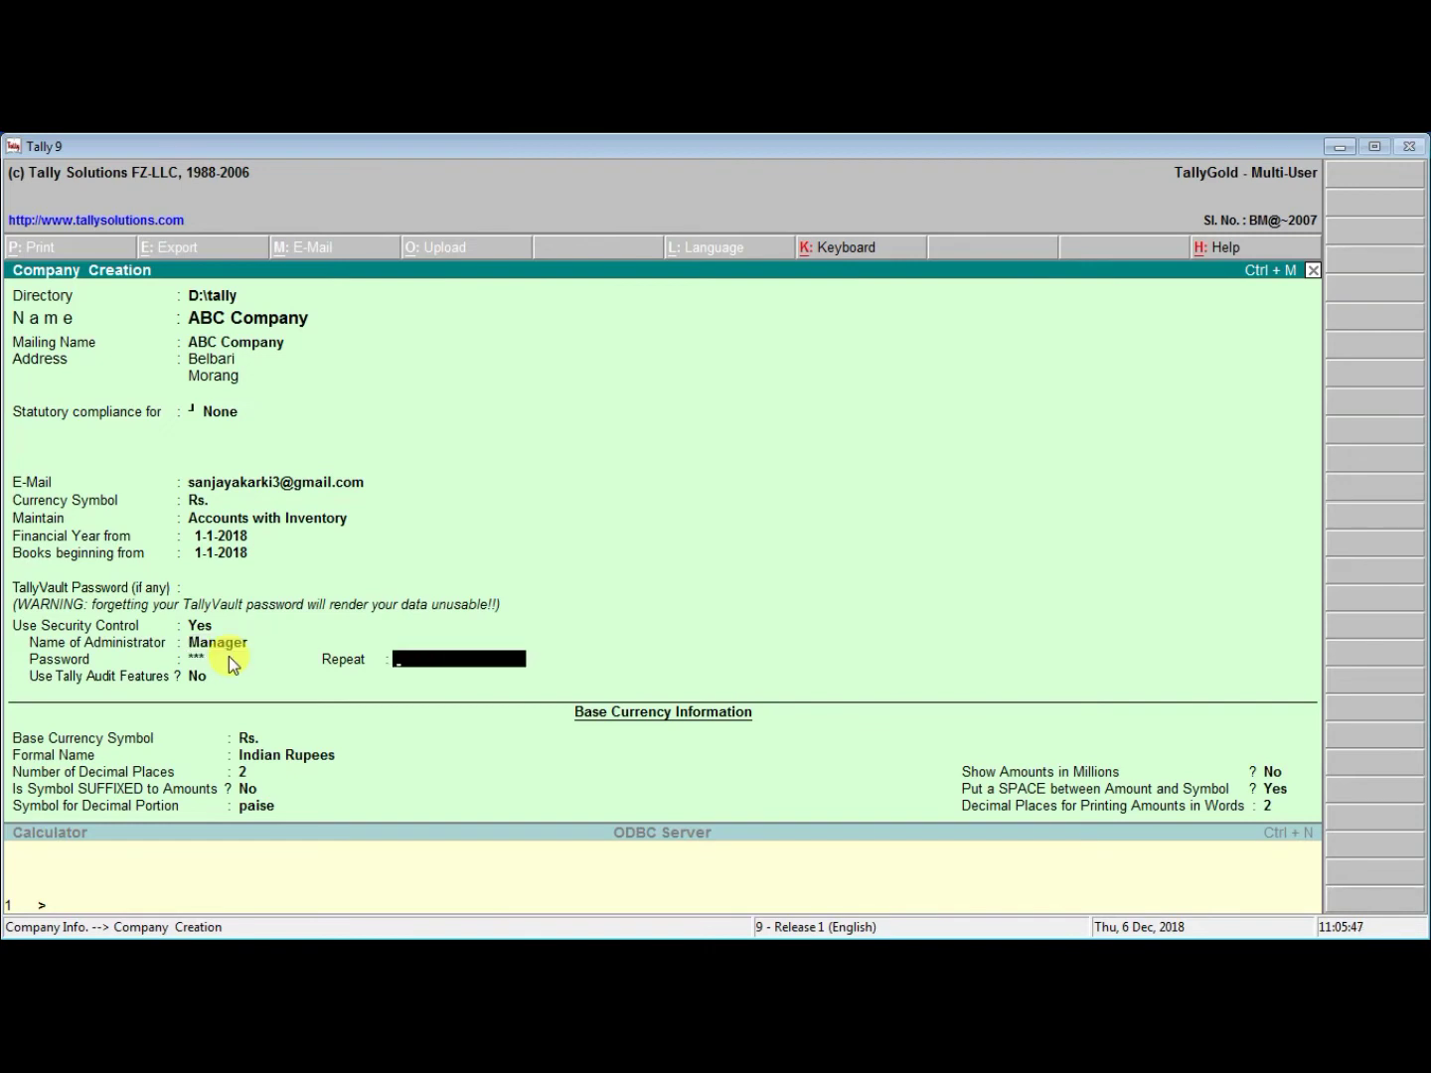
text(1)
key(Return)
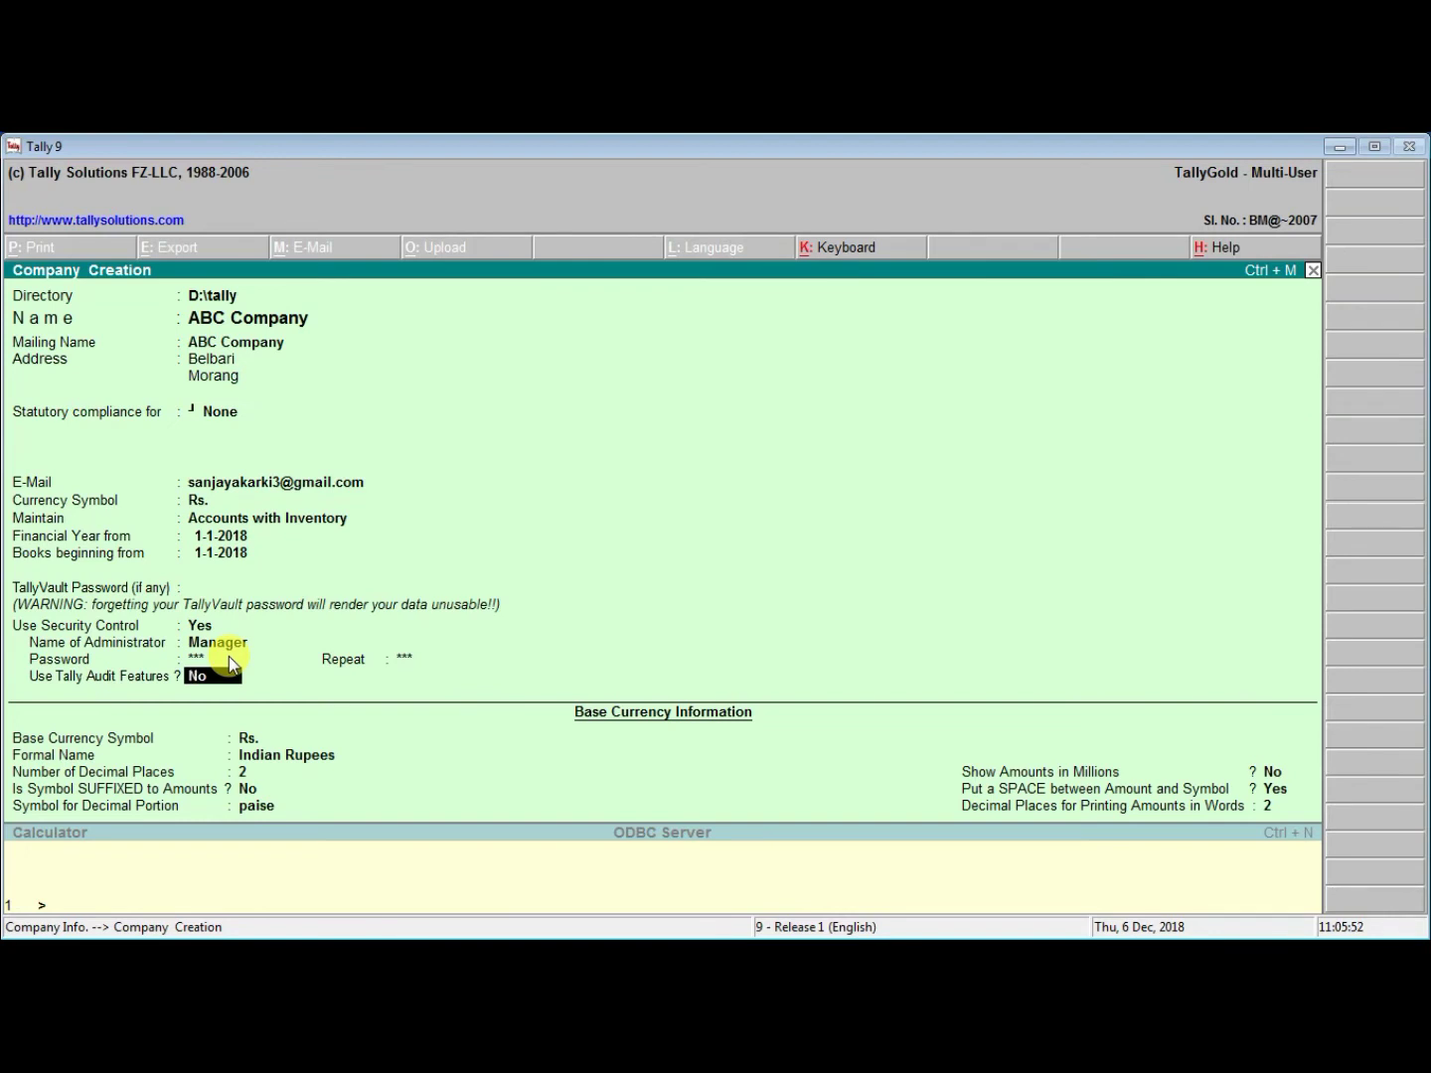
Enable Tally Audit Features and set the currency formal name to Nepalese Rupees
key(Return)
key(Return)
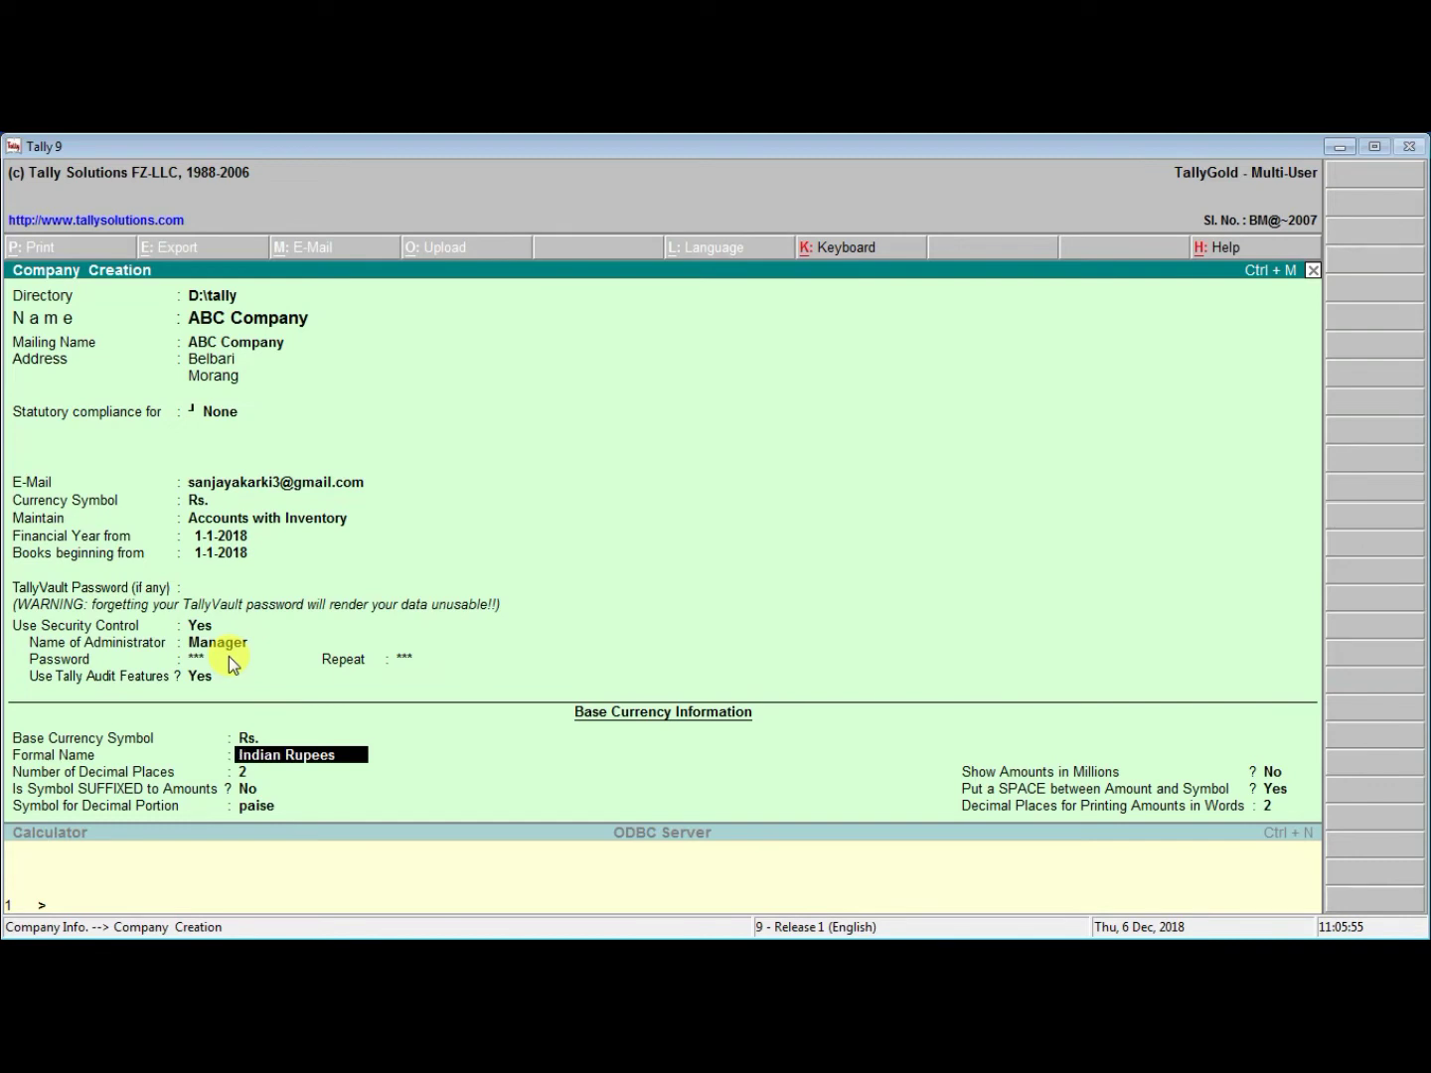
text(Nepalese Rupees)
key(Return)
key(Return)
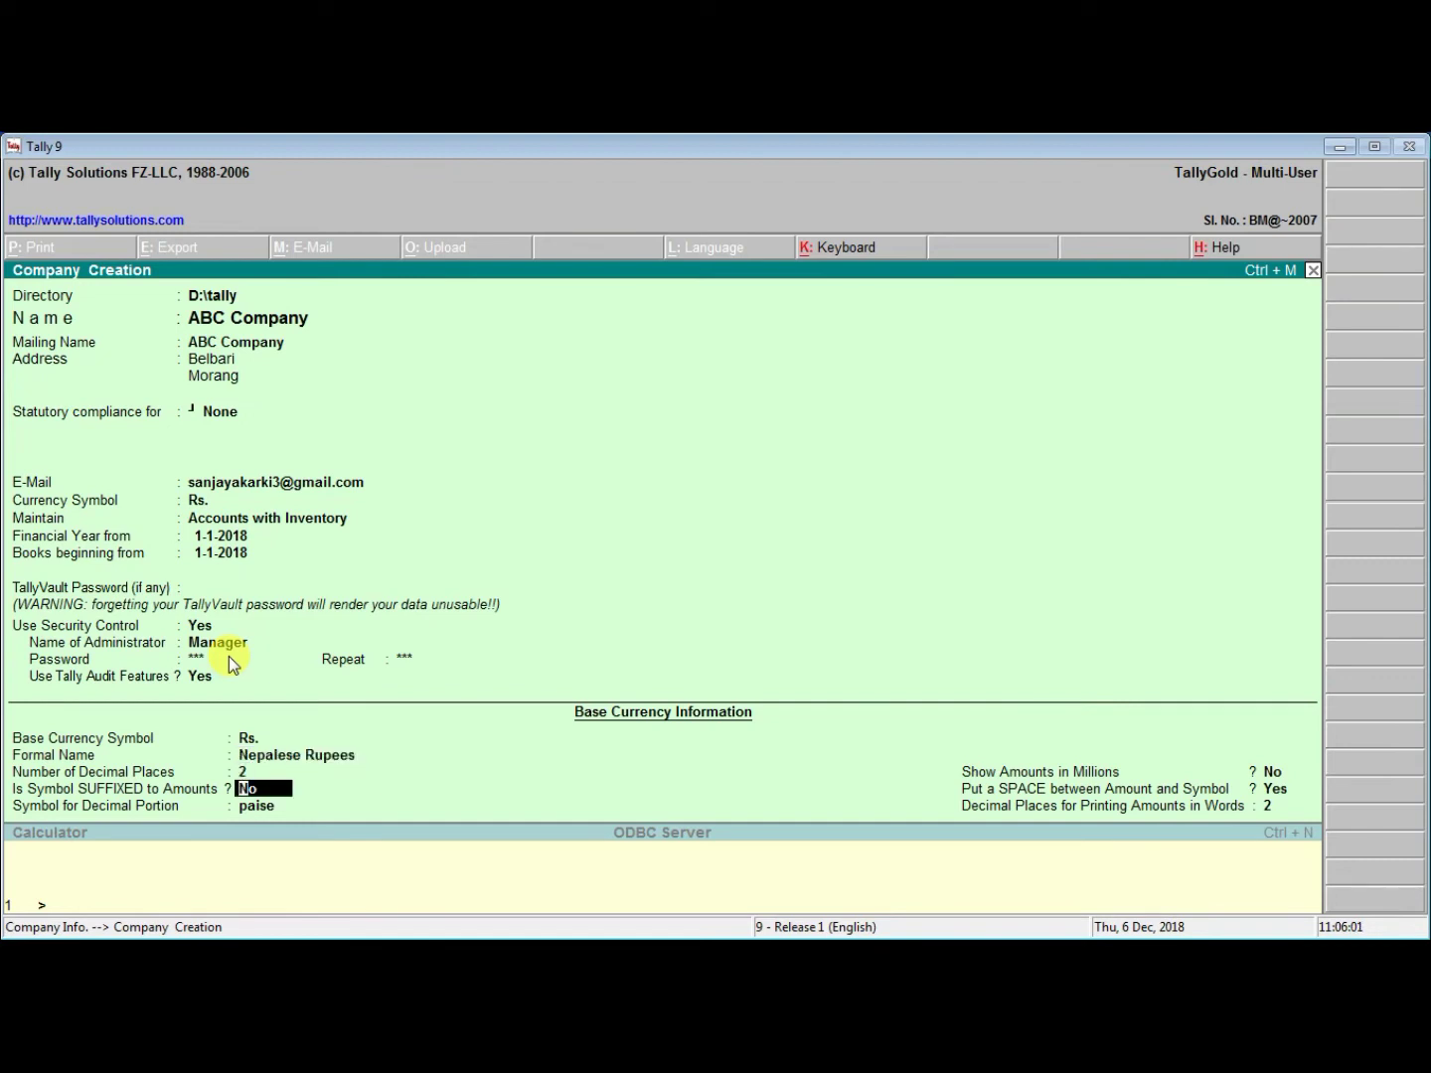
key(Return)
key(Return)
key(Return)
key(Return)
key(Return)
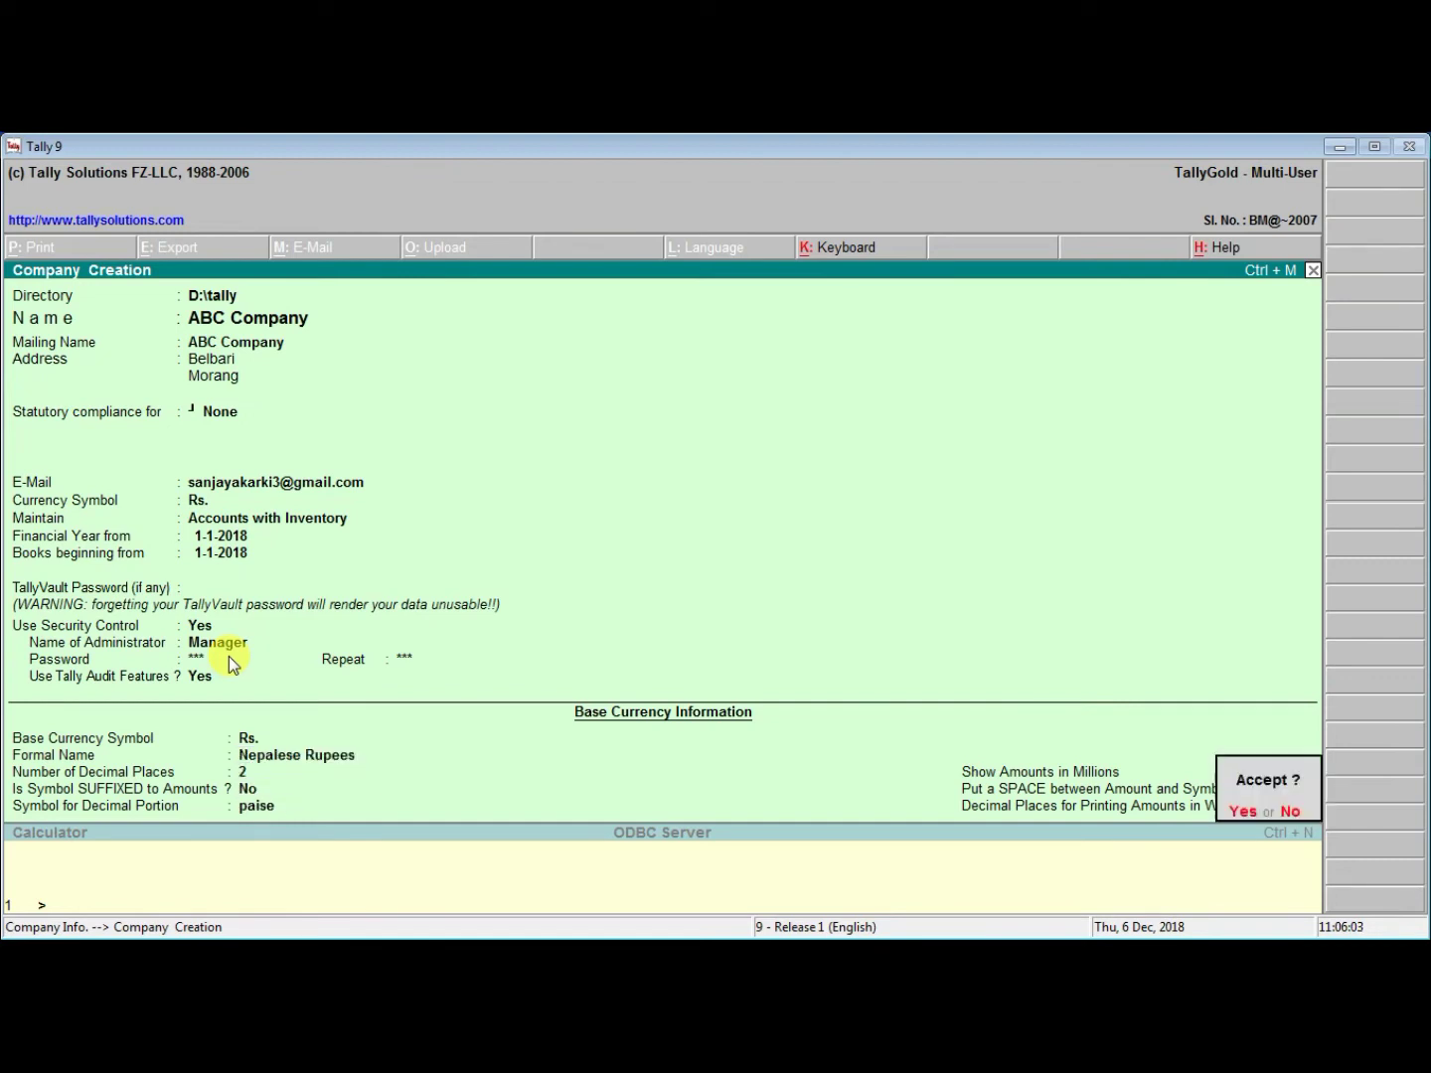
Accept ABC Company and log in with the administrator user name and password
key(Return)
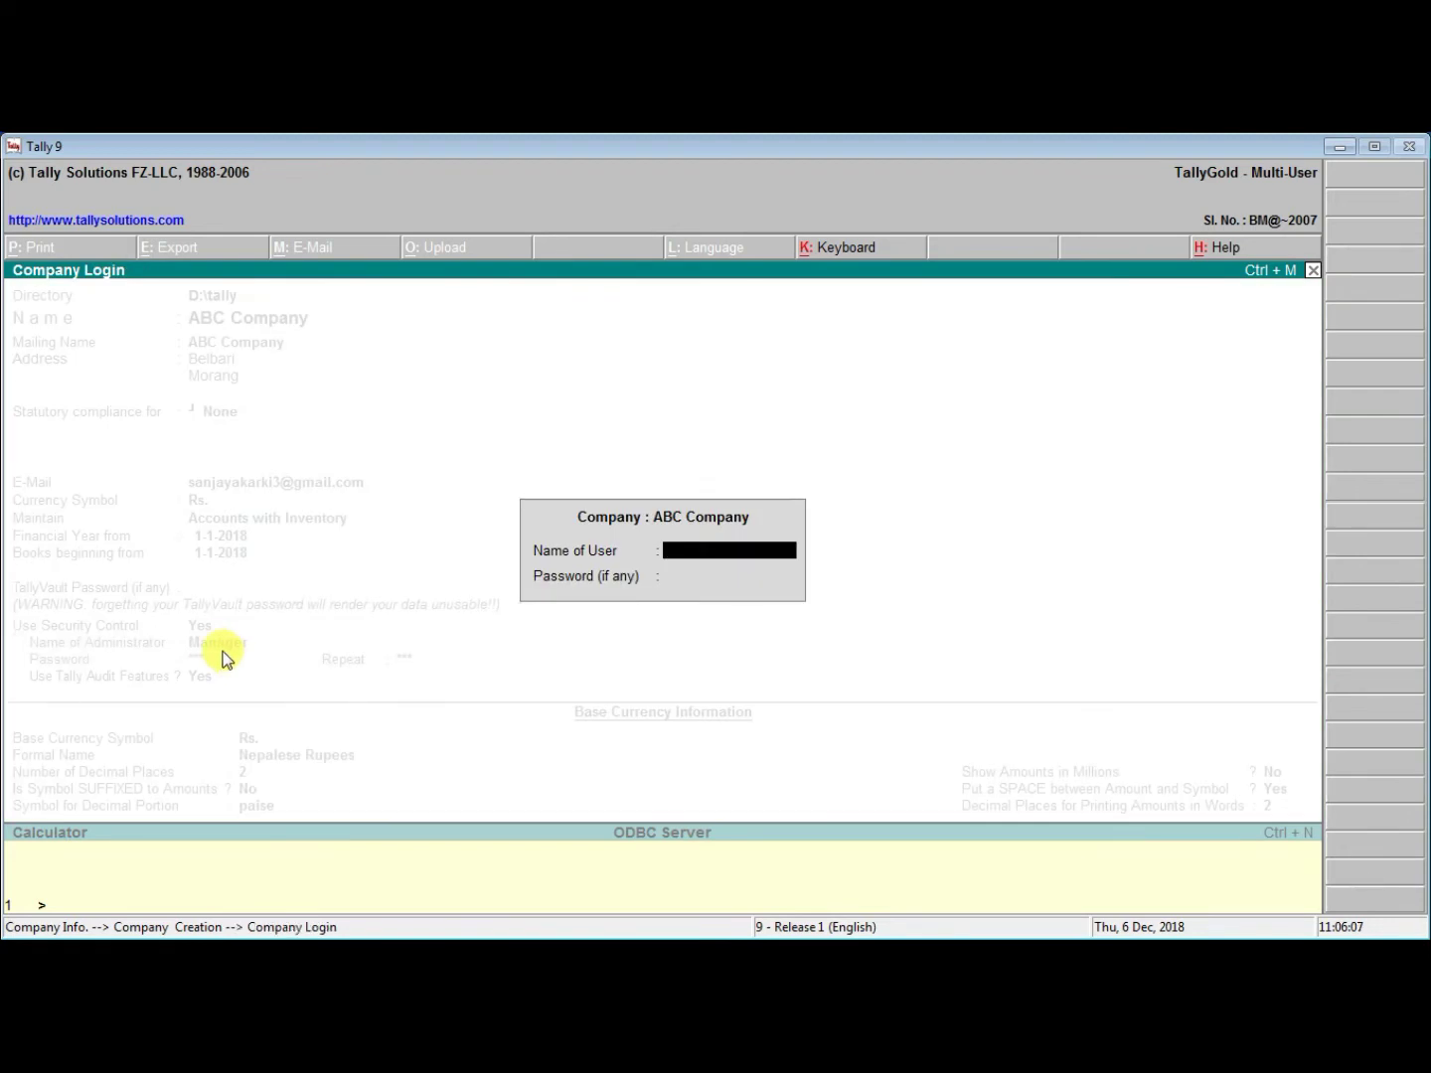
text(Manager)
key(Return)
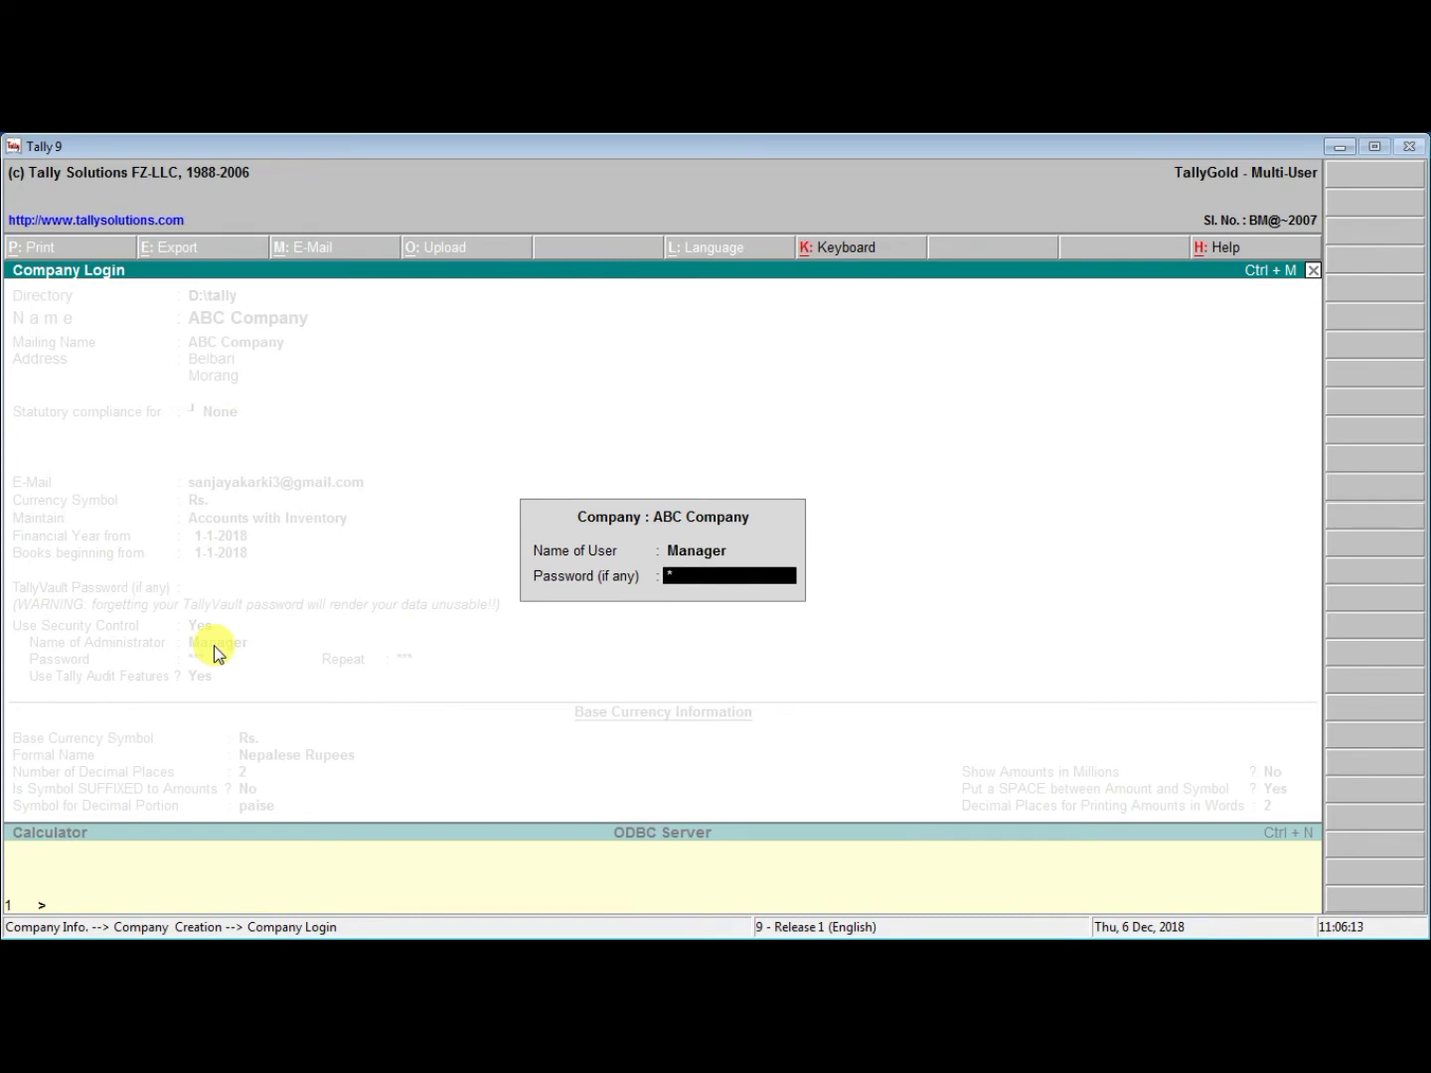
key(Return)
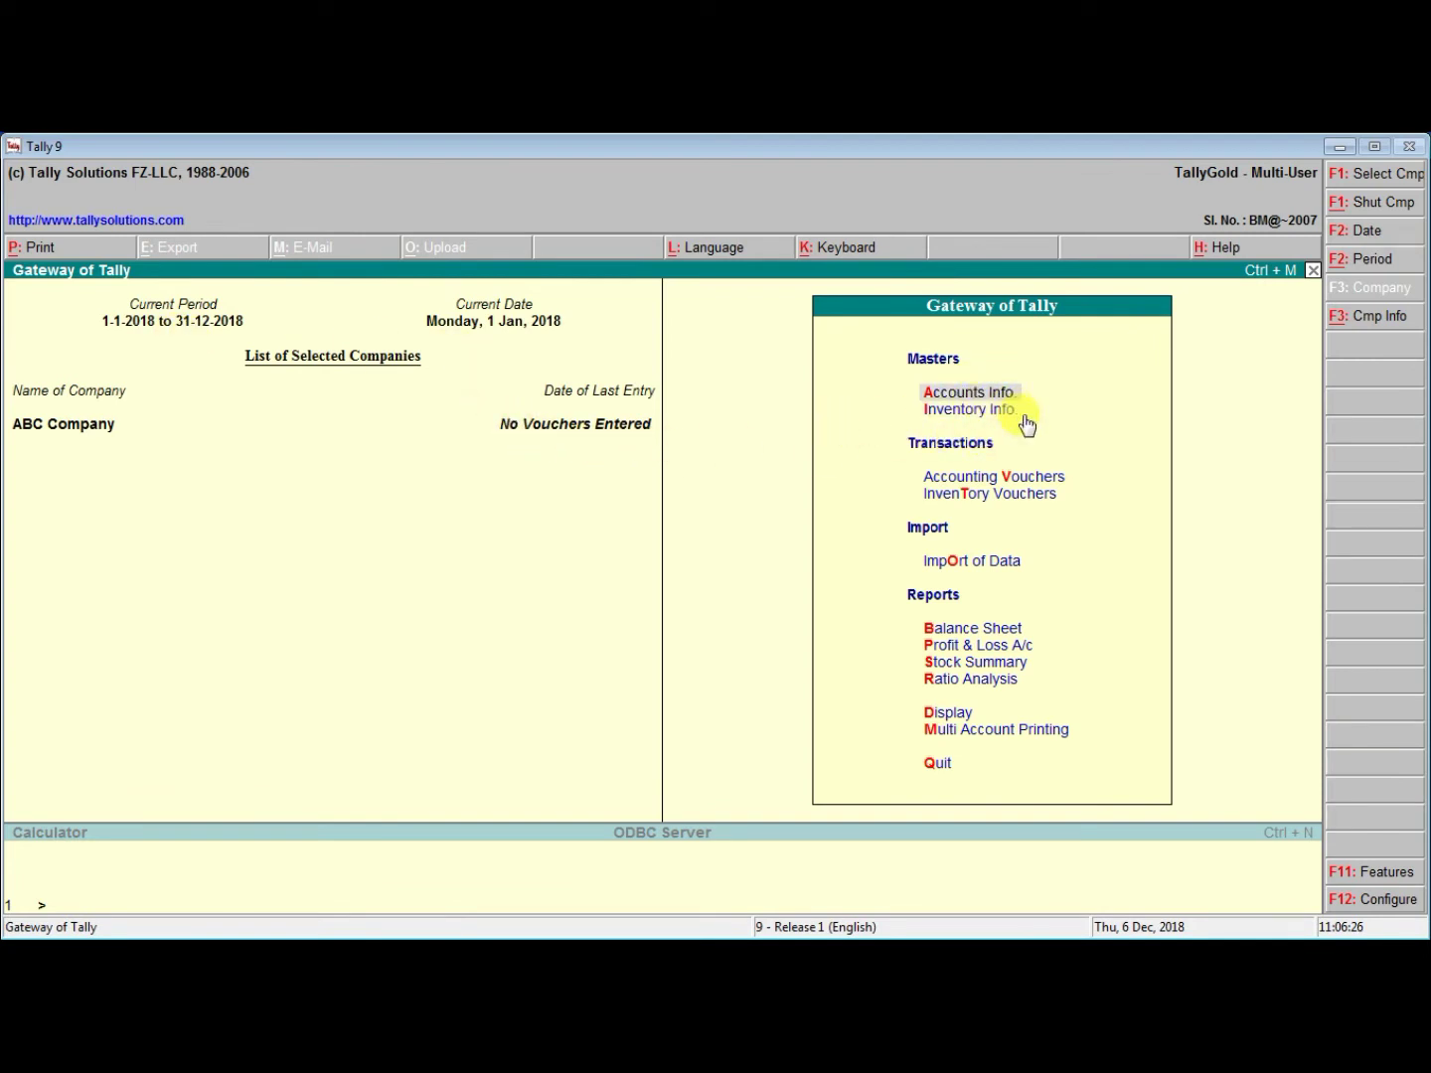
Browse the Gateway of Tally menu and select Quit to bring up its confirmation
key(Down)
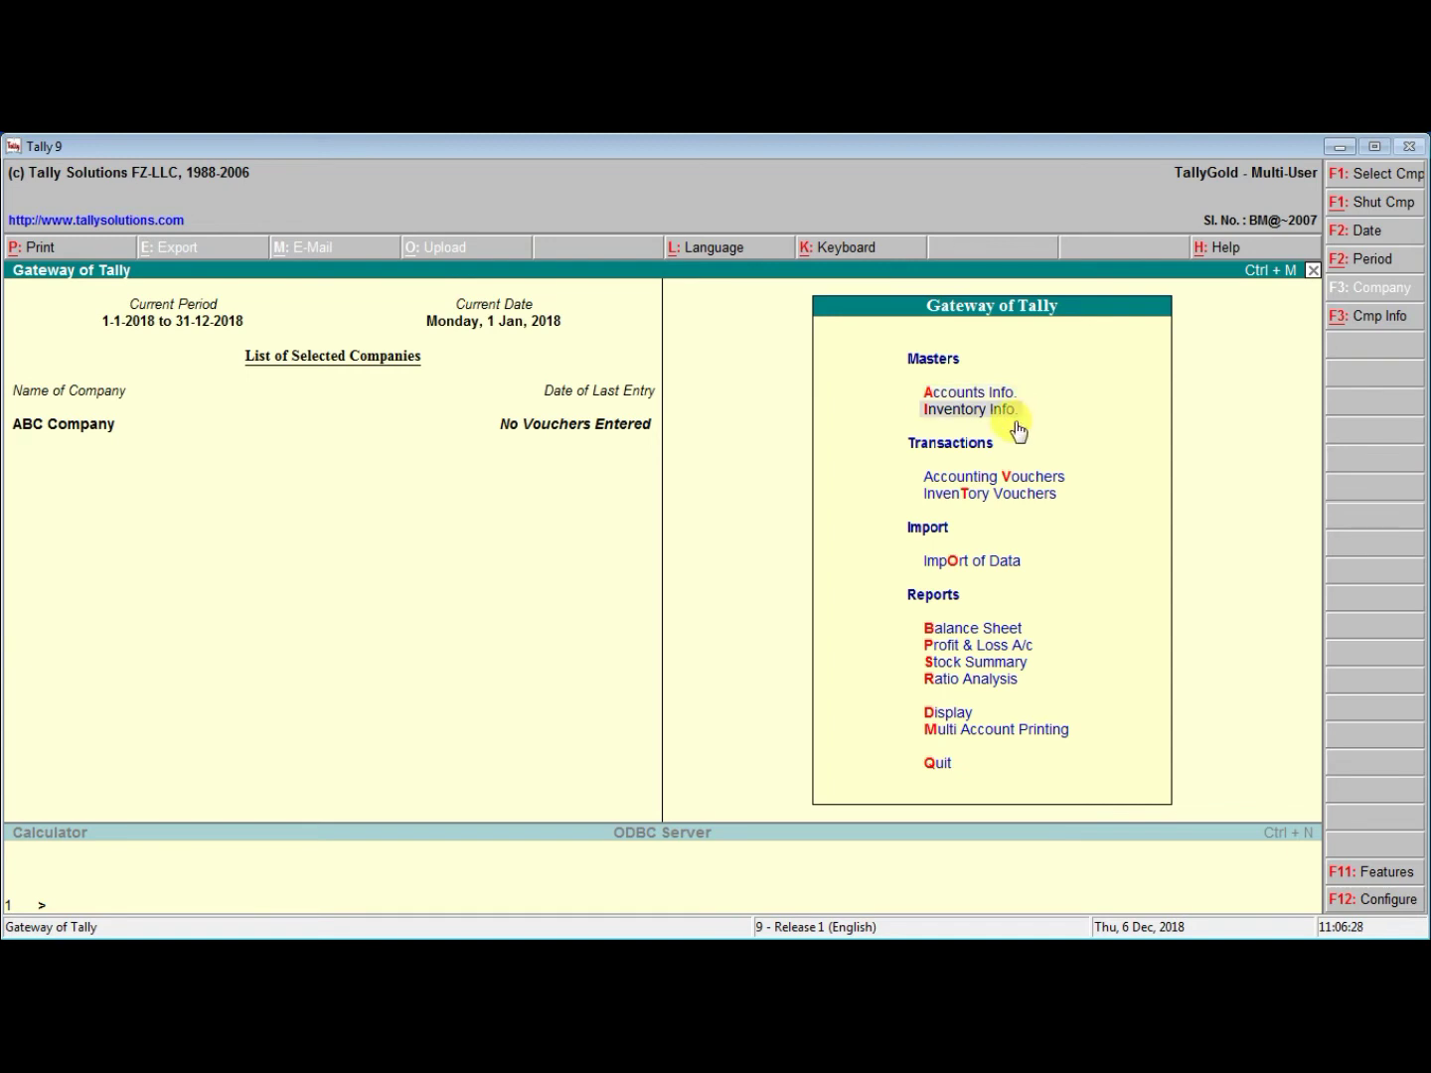
key(Down)
key(Down)
key(Up)
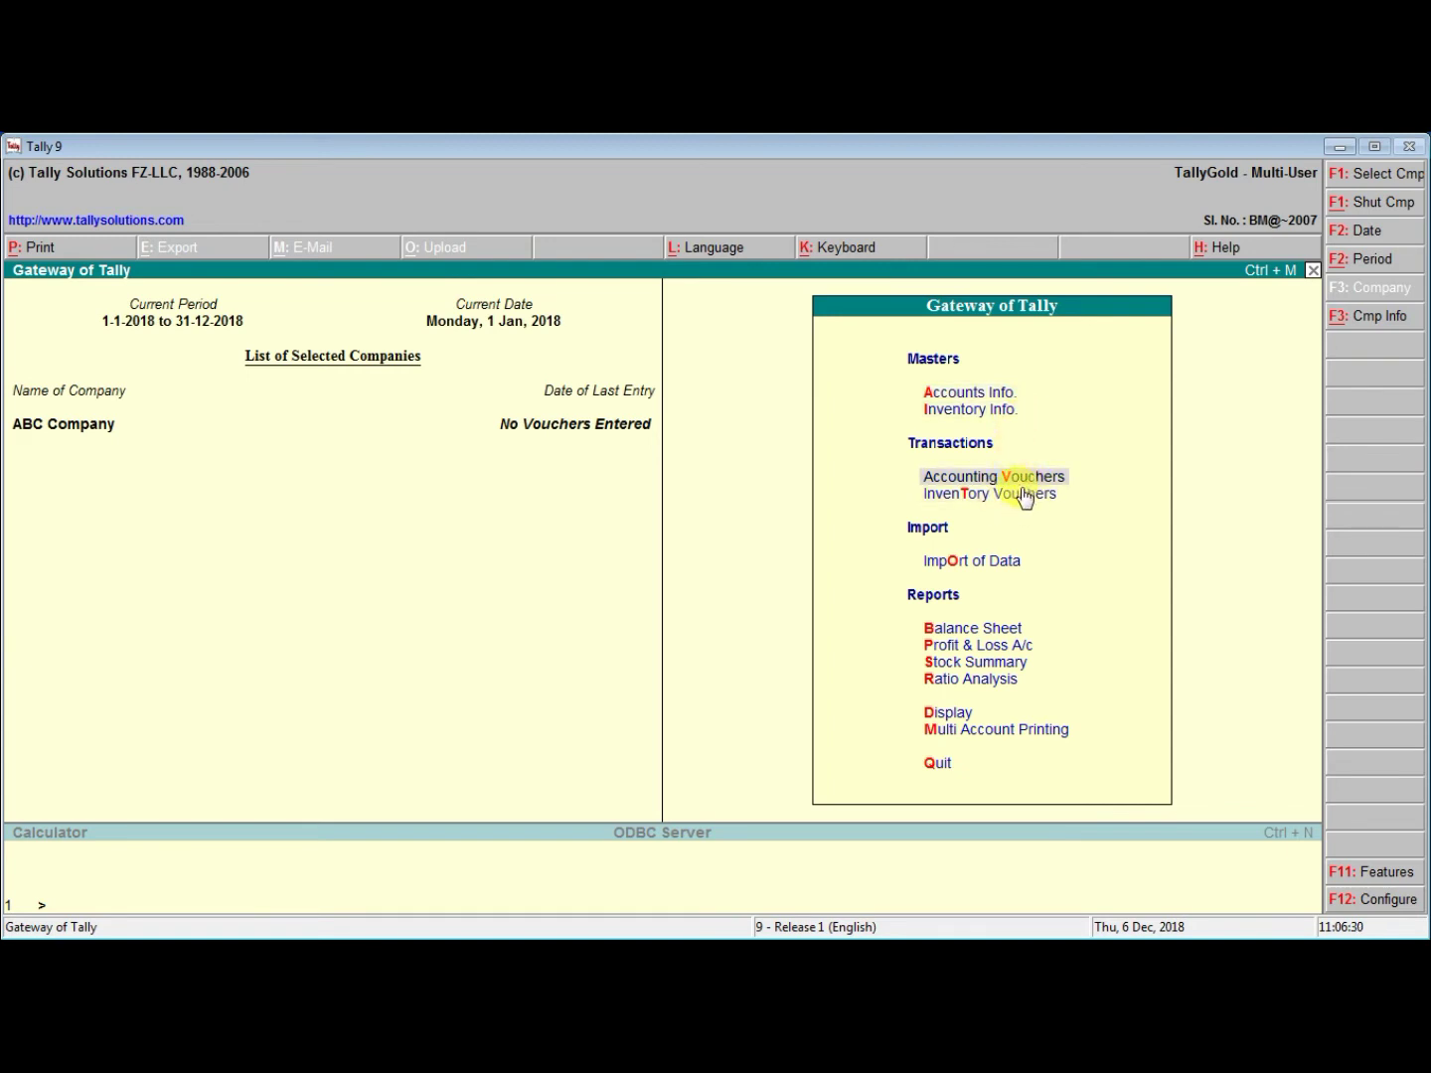
key(Down)
key(Up)
key(Down)
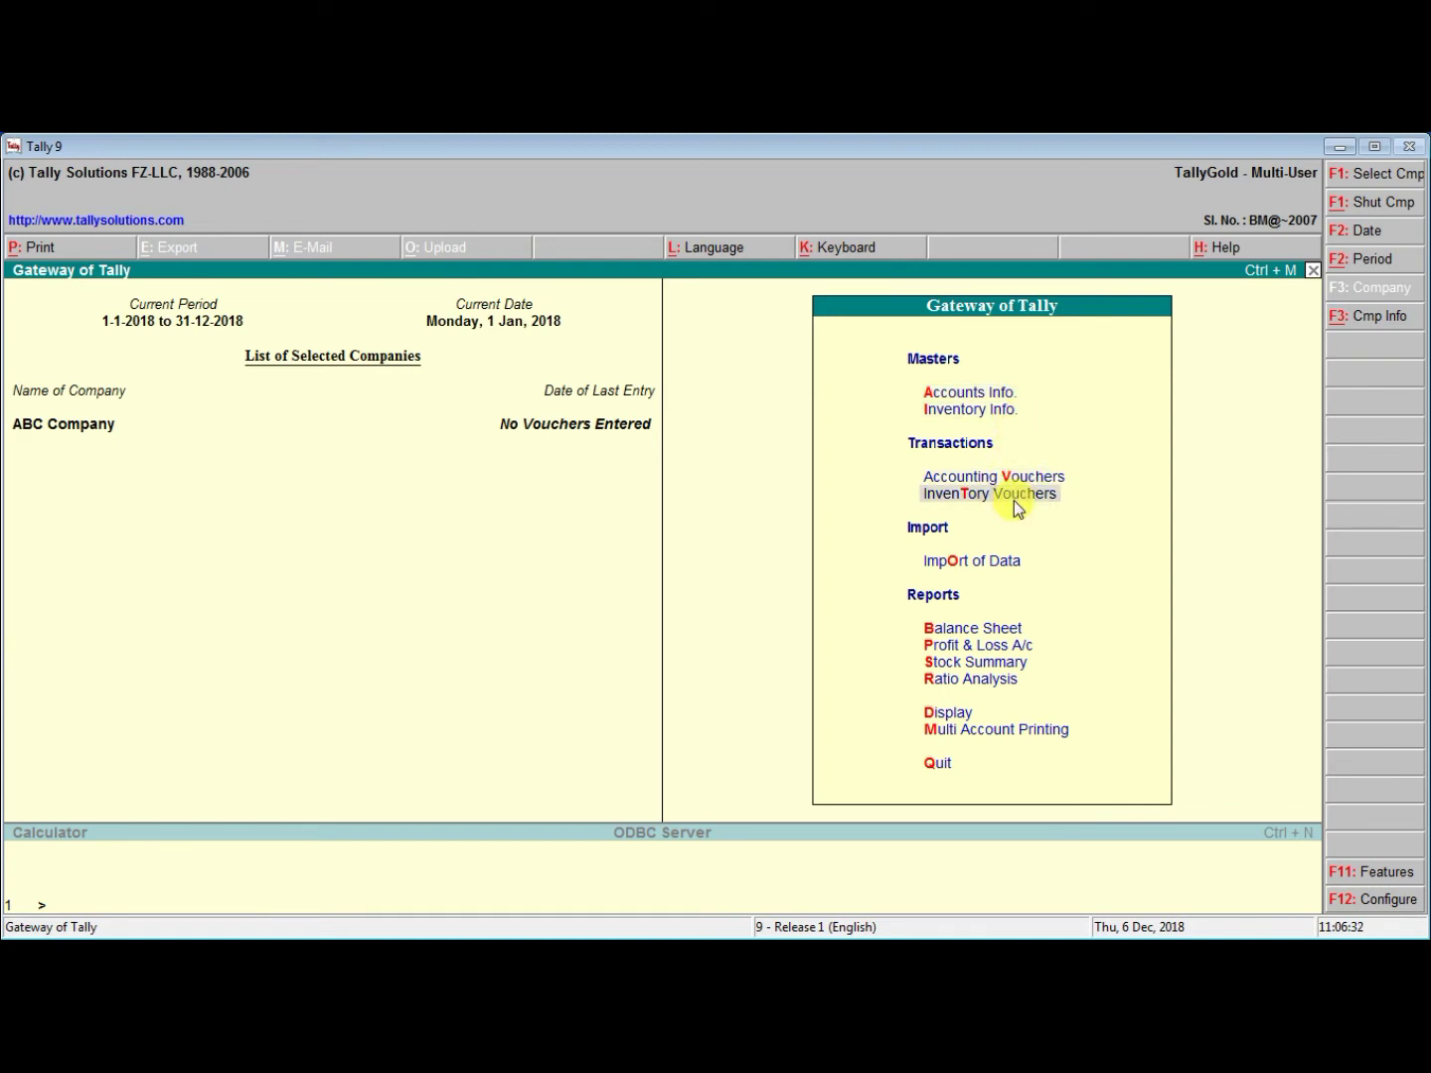
key(Down)
key(Down)
key(Down)
key(Down)
key(Down)
key(Down)
key(Down)
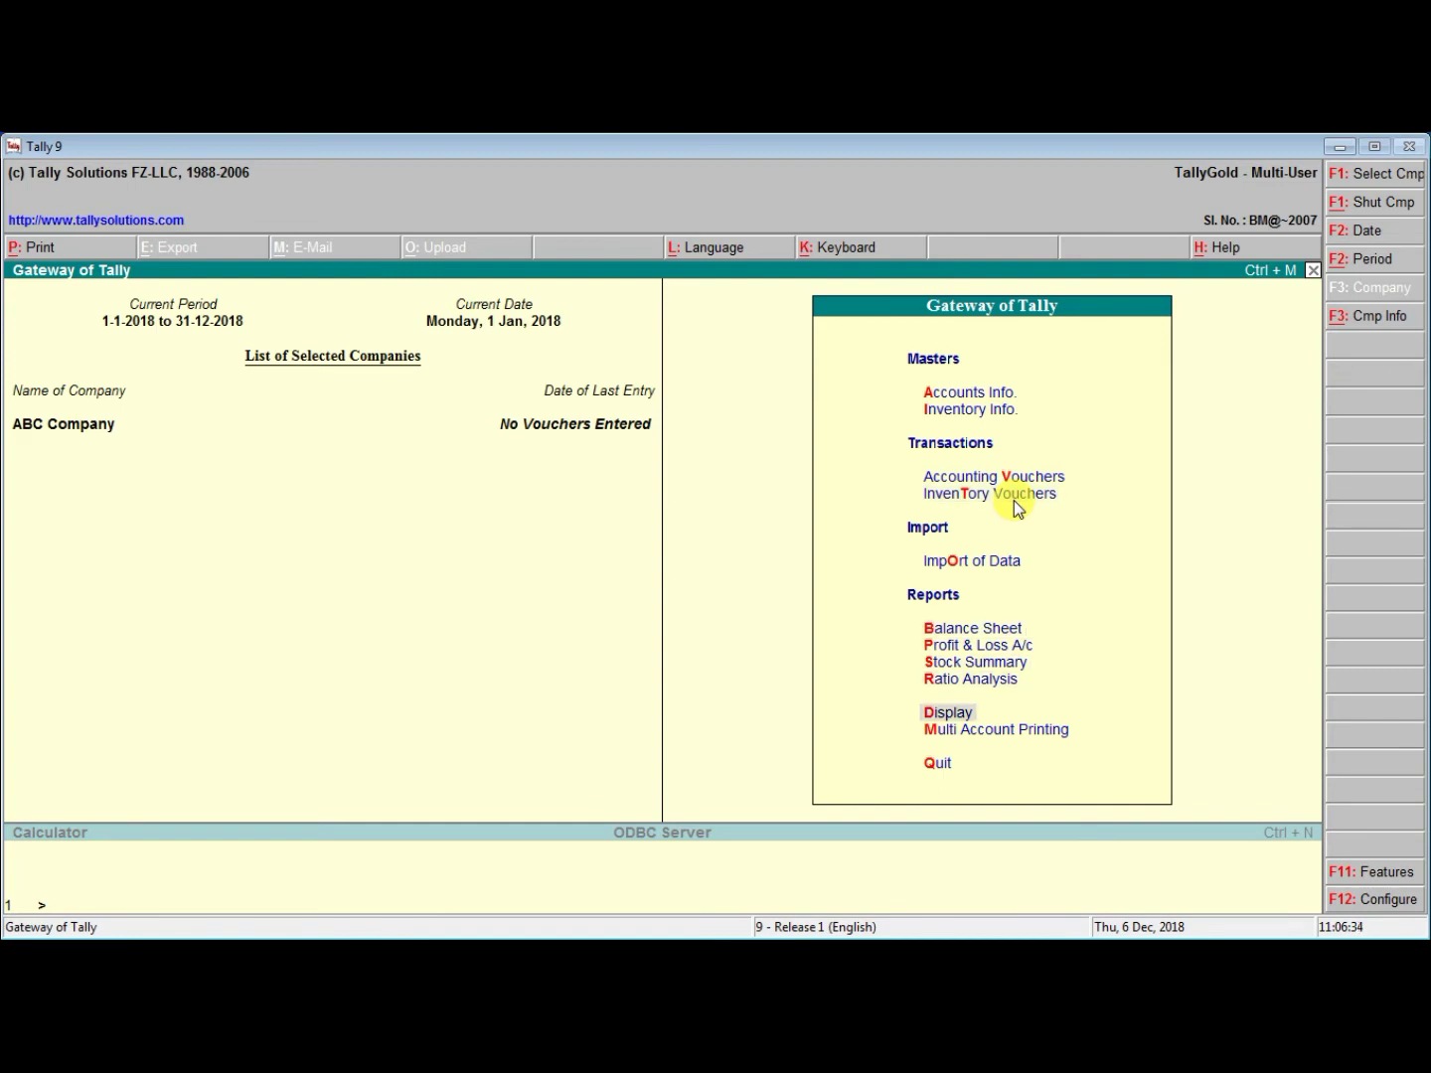
key(Down)
key(Up)
key(Up)
key(Up)
key(Up)
key(Up)
key(Up)
key(Up)
key(Up)
key(Up)
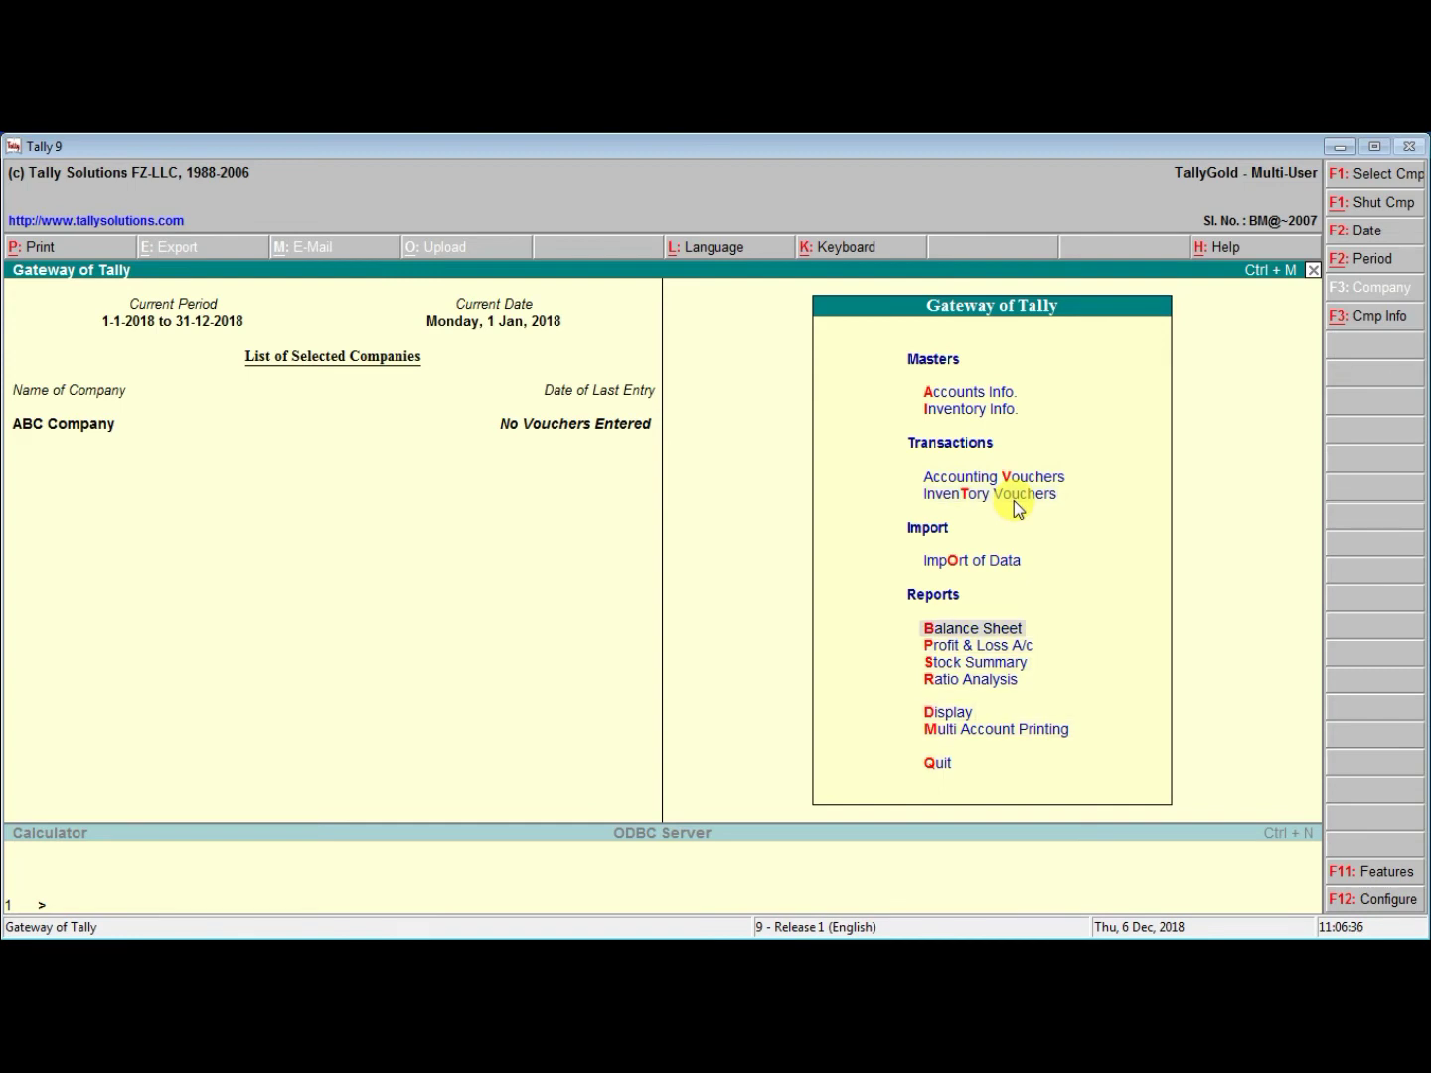
key(Up)
key(Up)
key(Up)
key(Up)
key(Up)
key(Up)
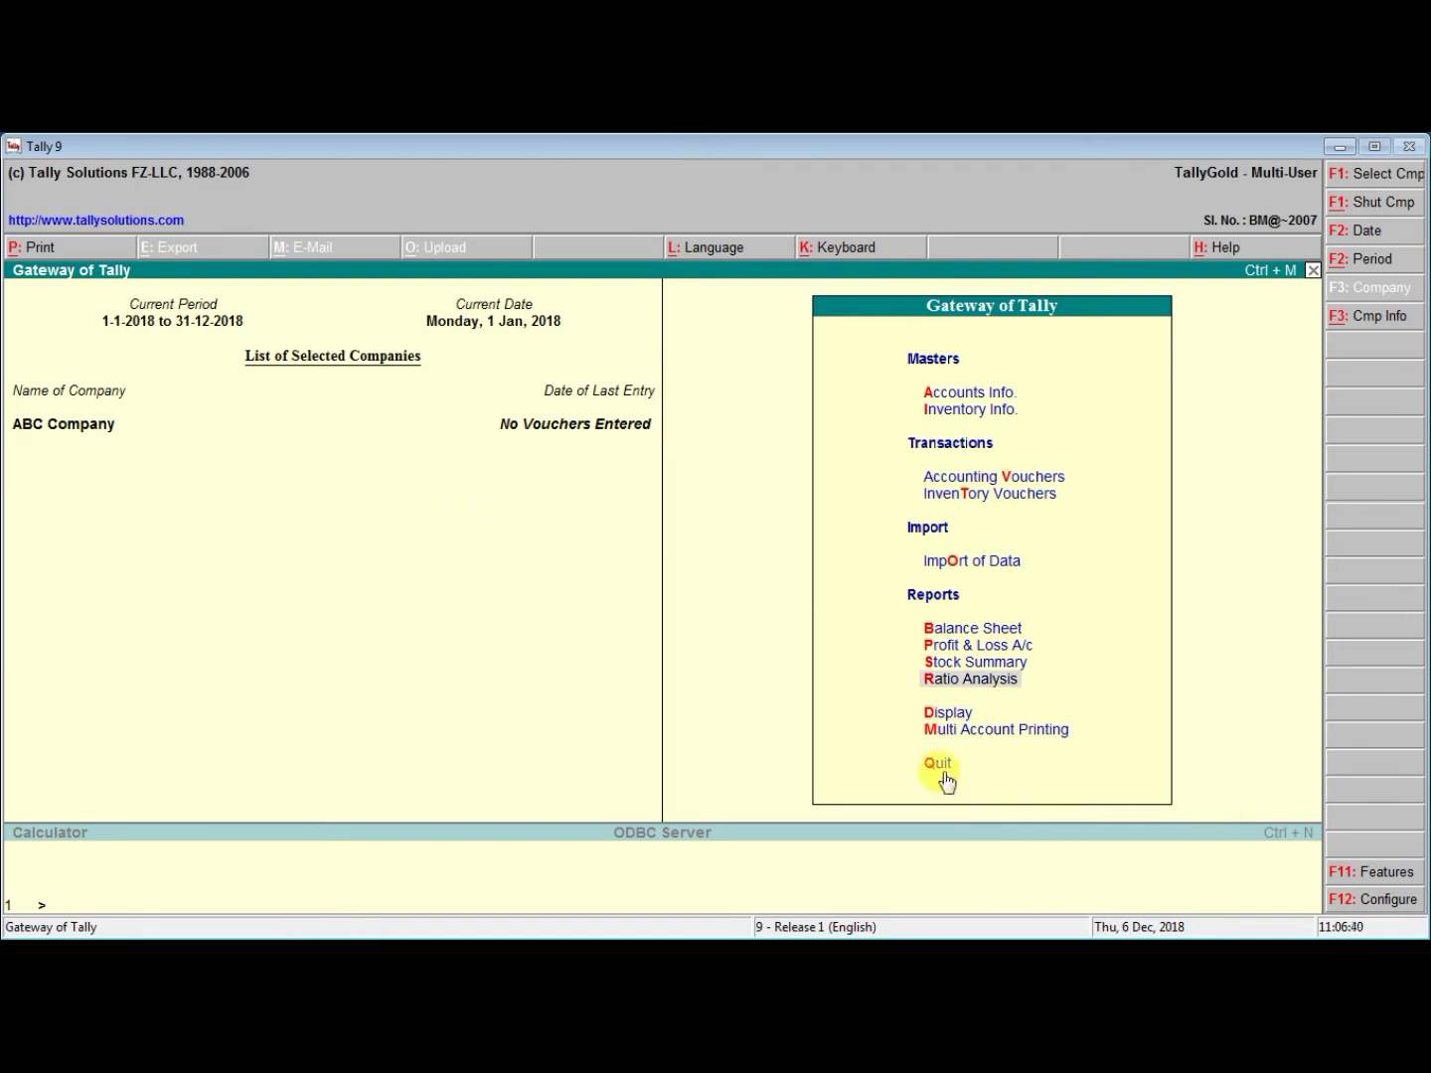
key(Down)
key(Down)
key(Down)
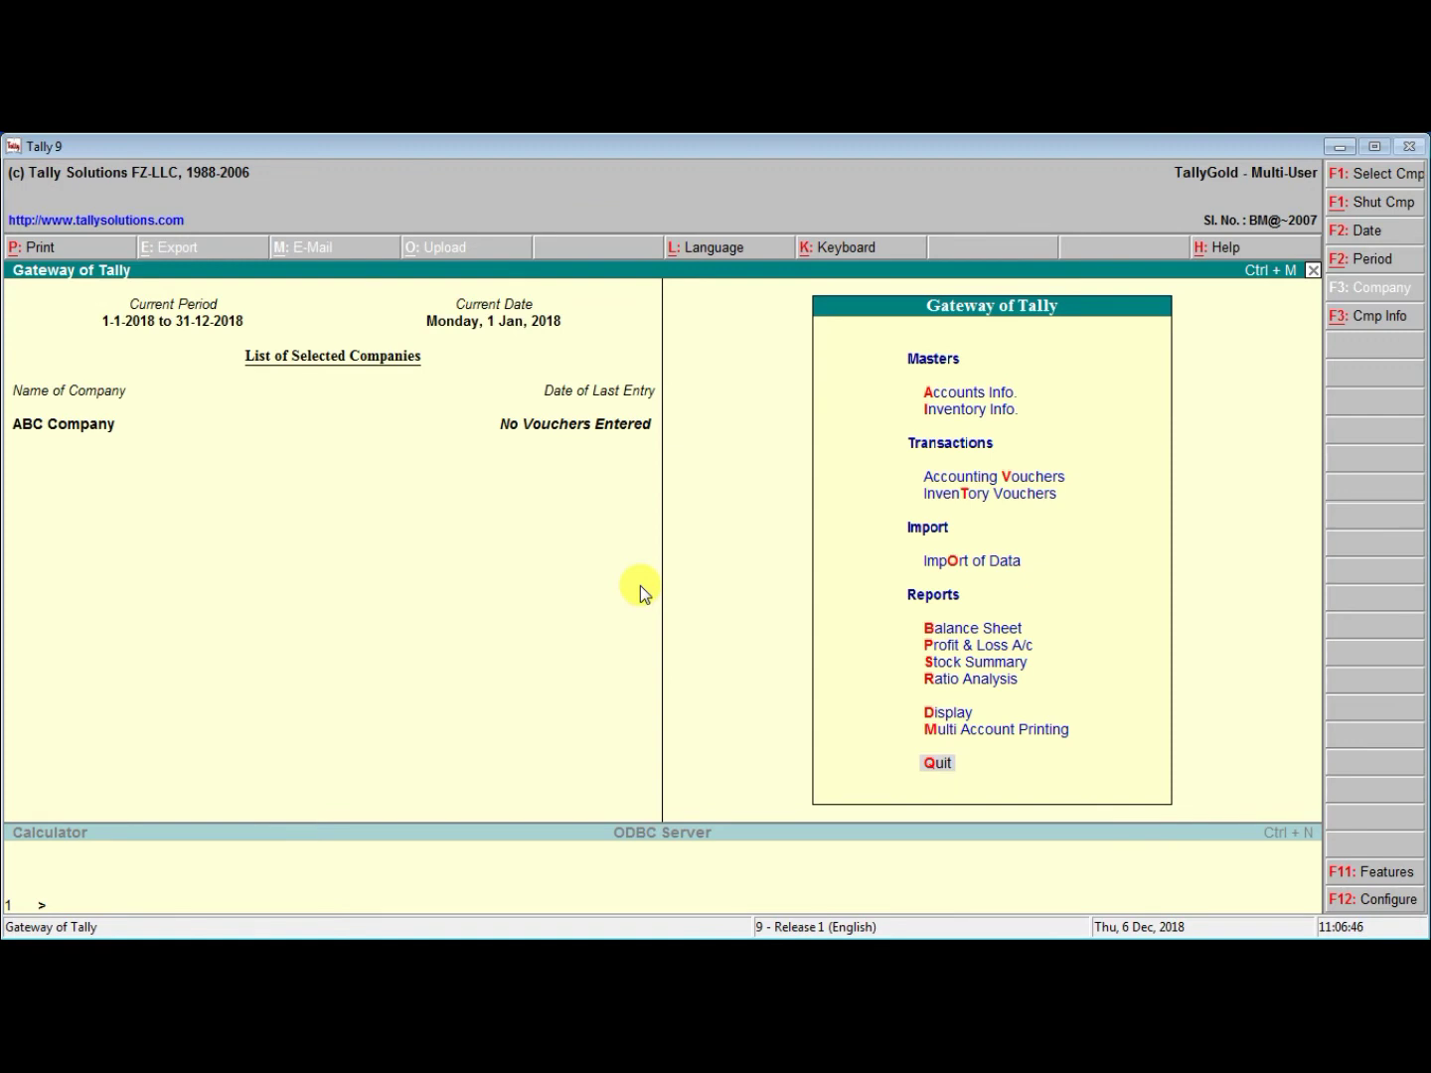
key(Return)
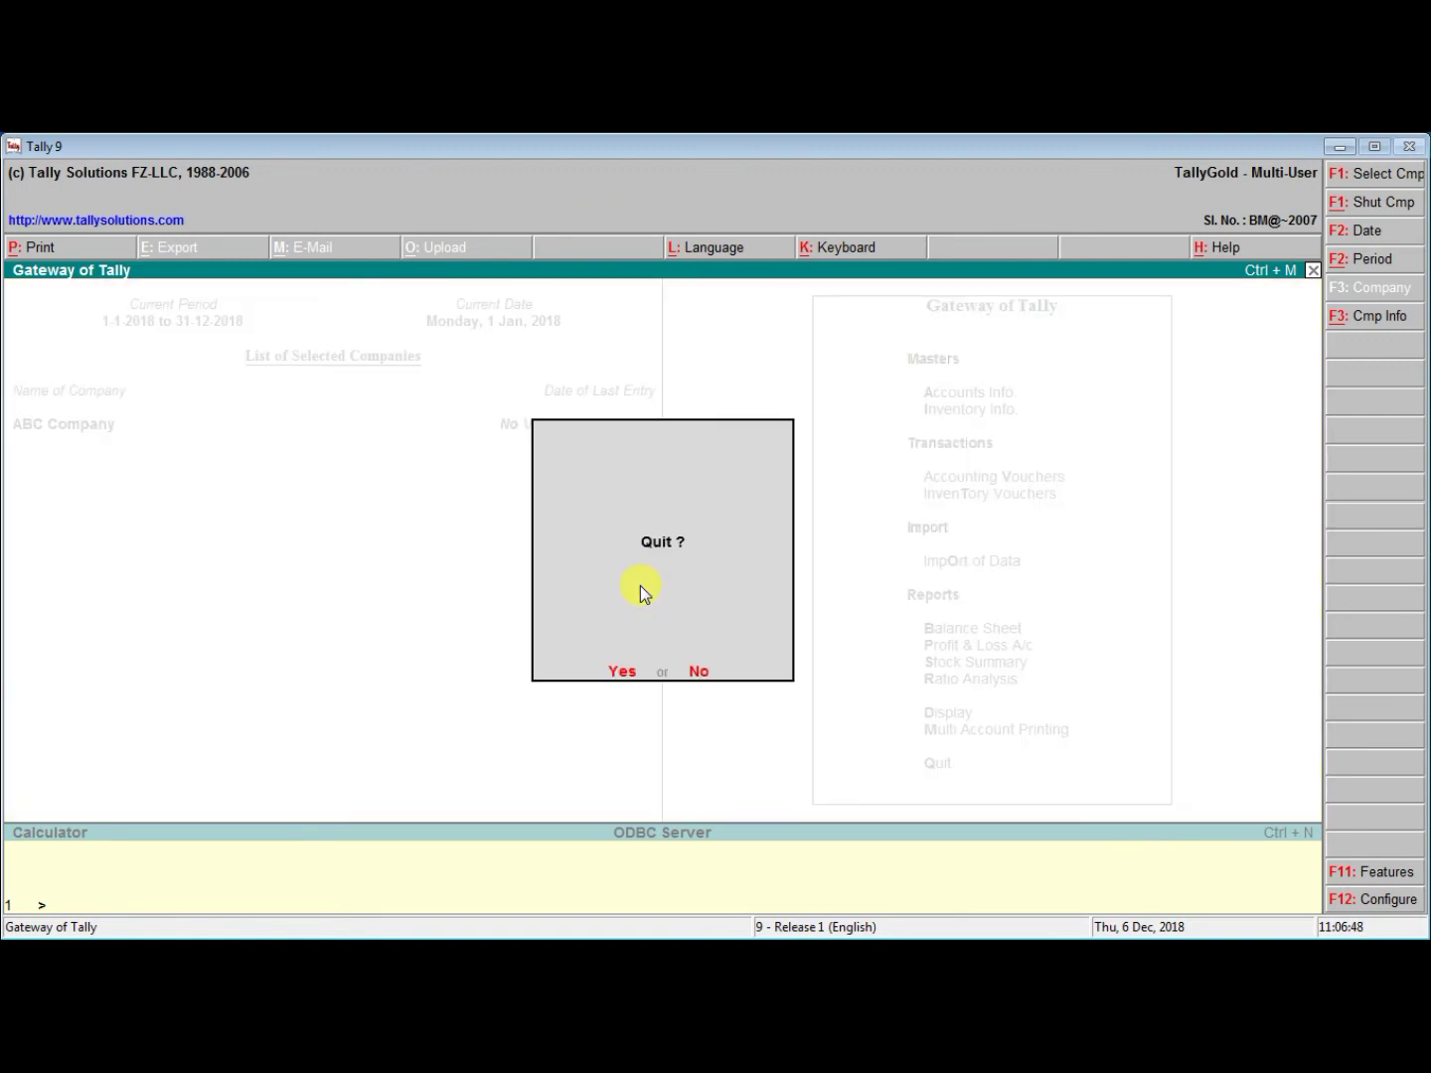
Confirm quitting Tally and relaunch tally9.exe from the desktop
key(Return)
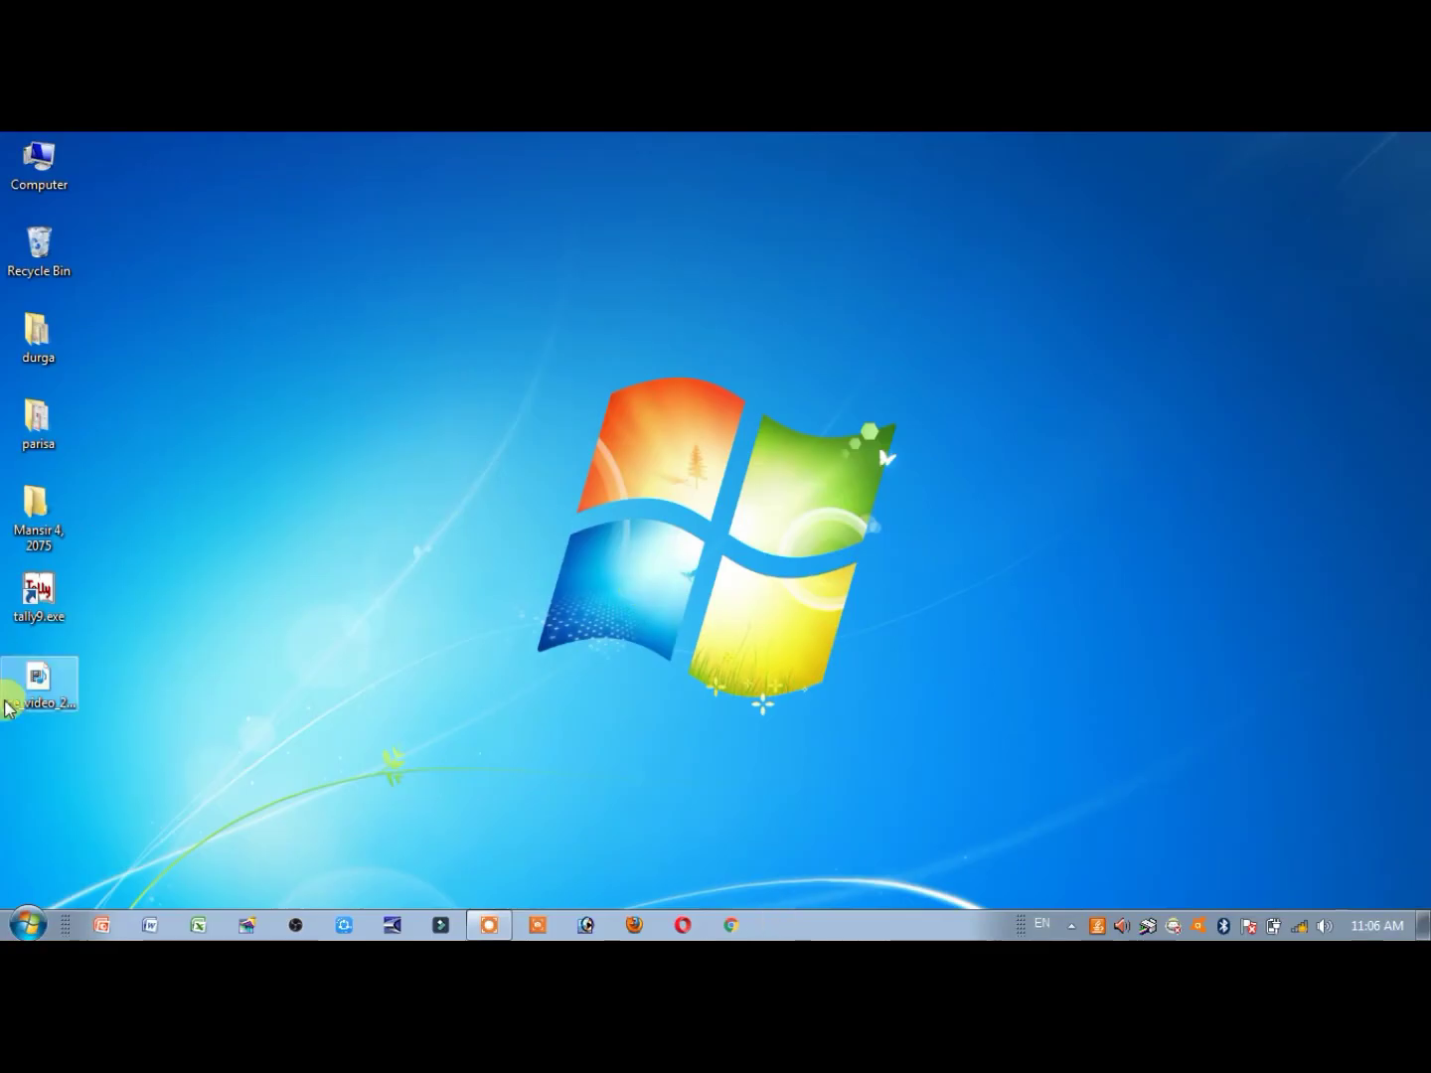
double_click(49, 605)
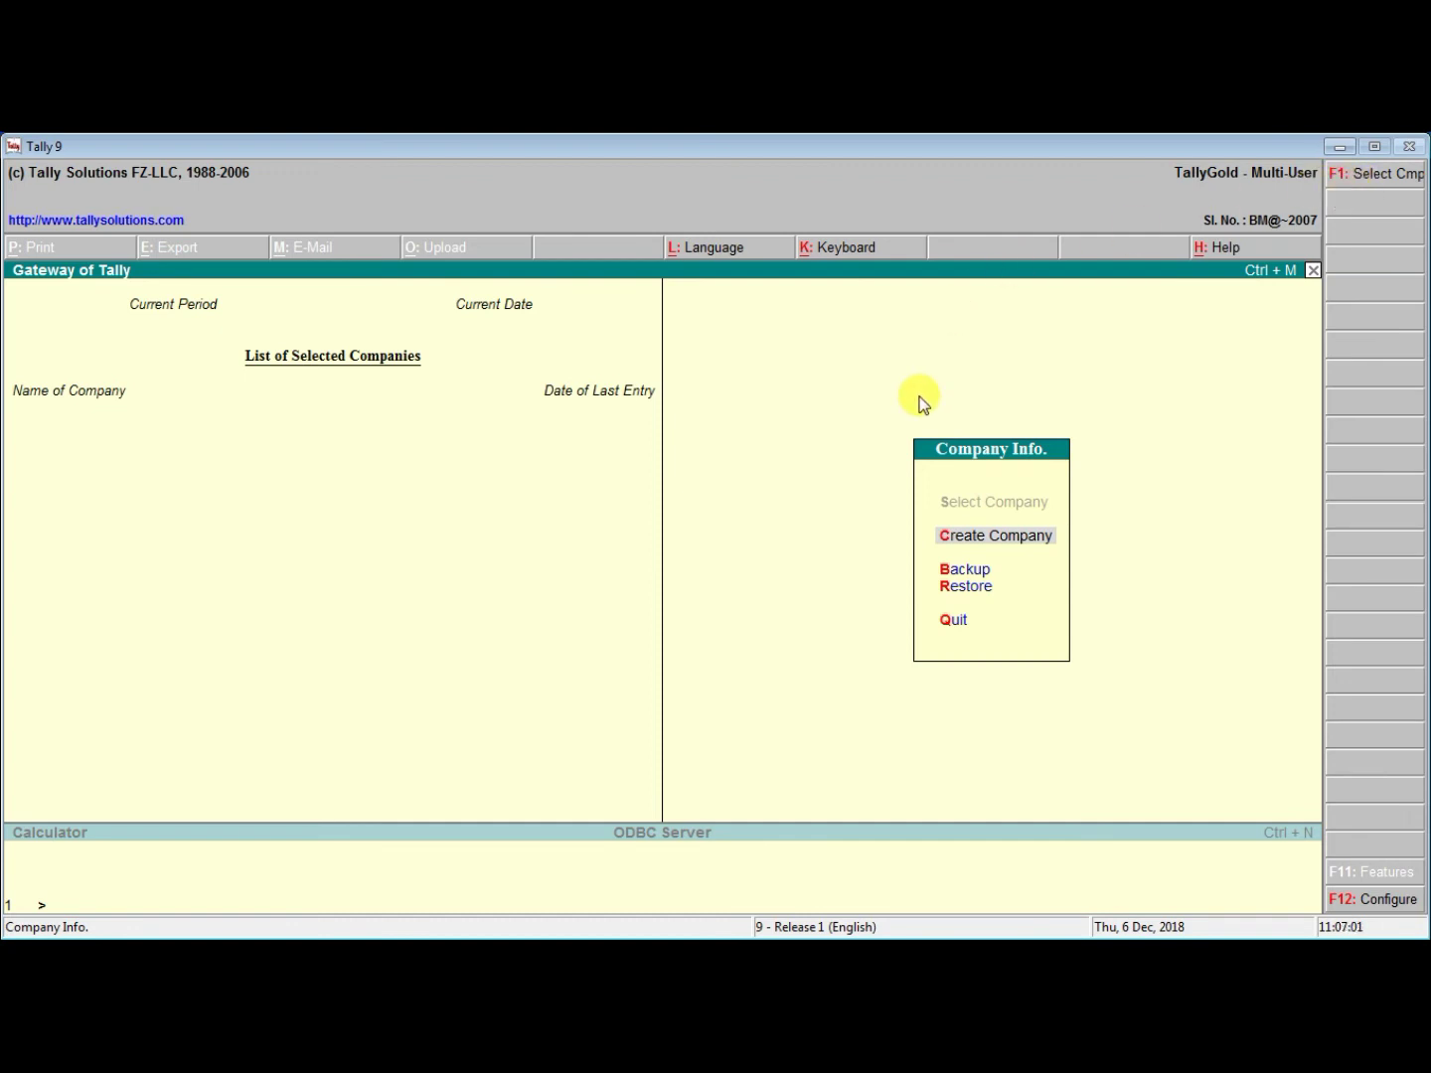
Open Select Company and point the data directory to D:\tally
key(F1)
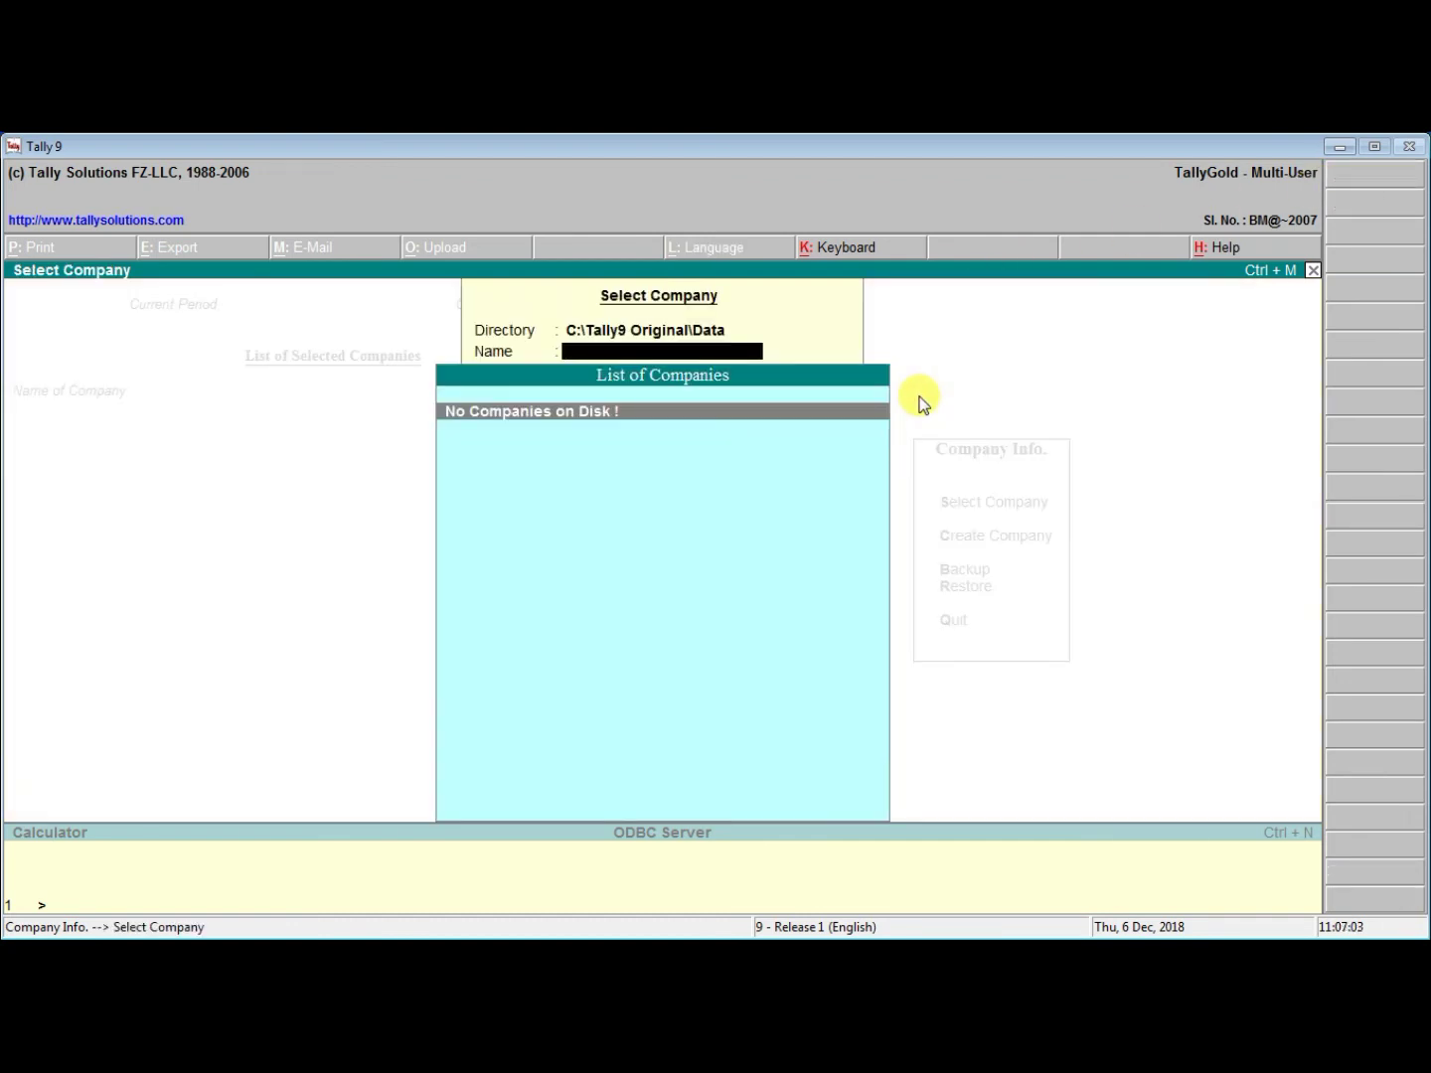
key(BackSpace)
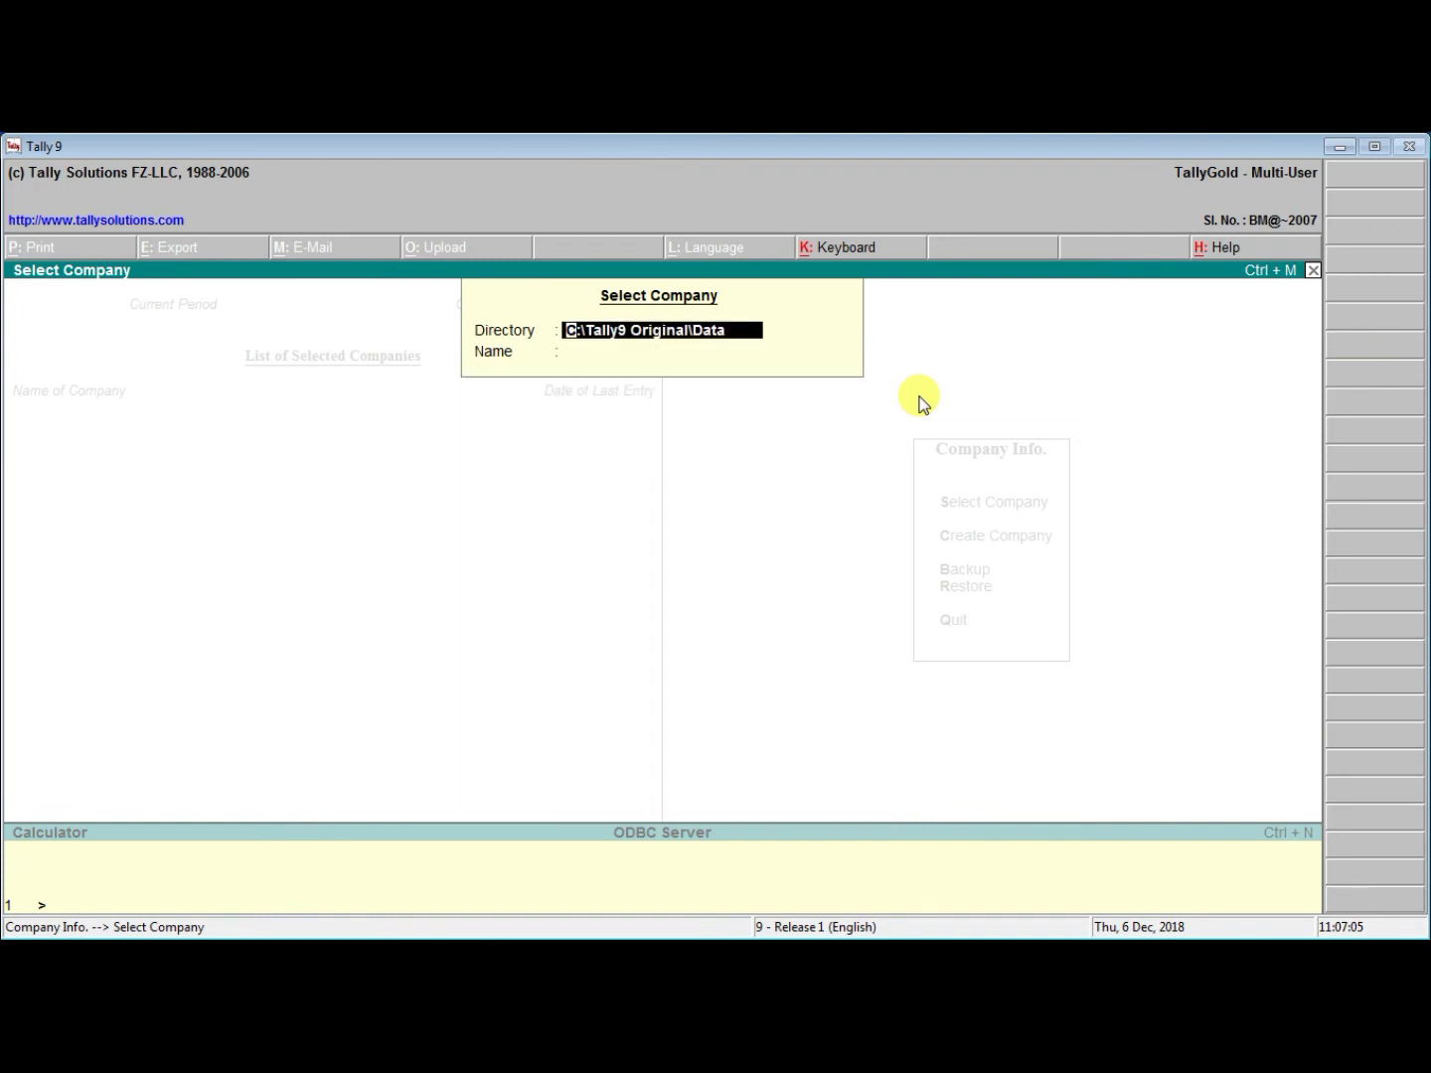
text(D)
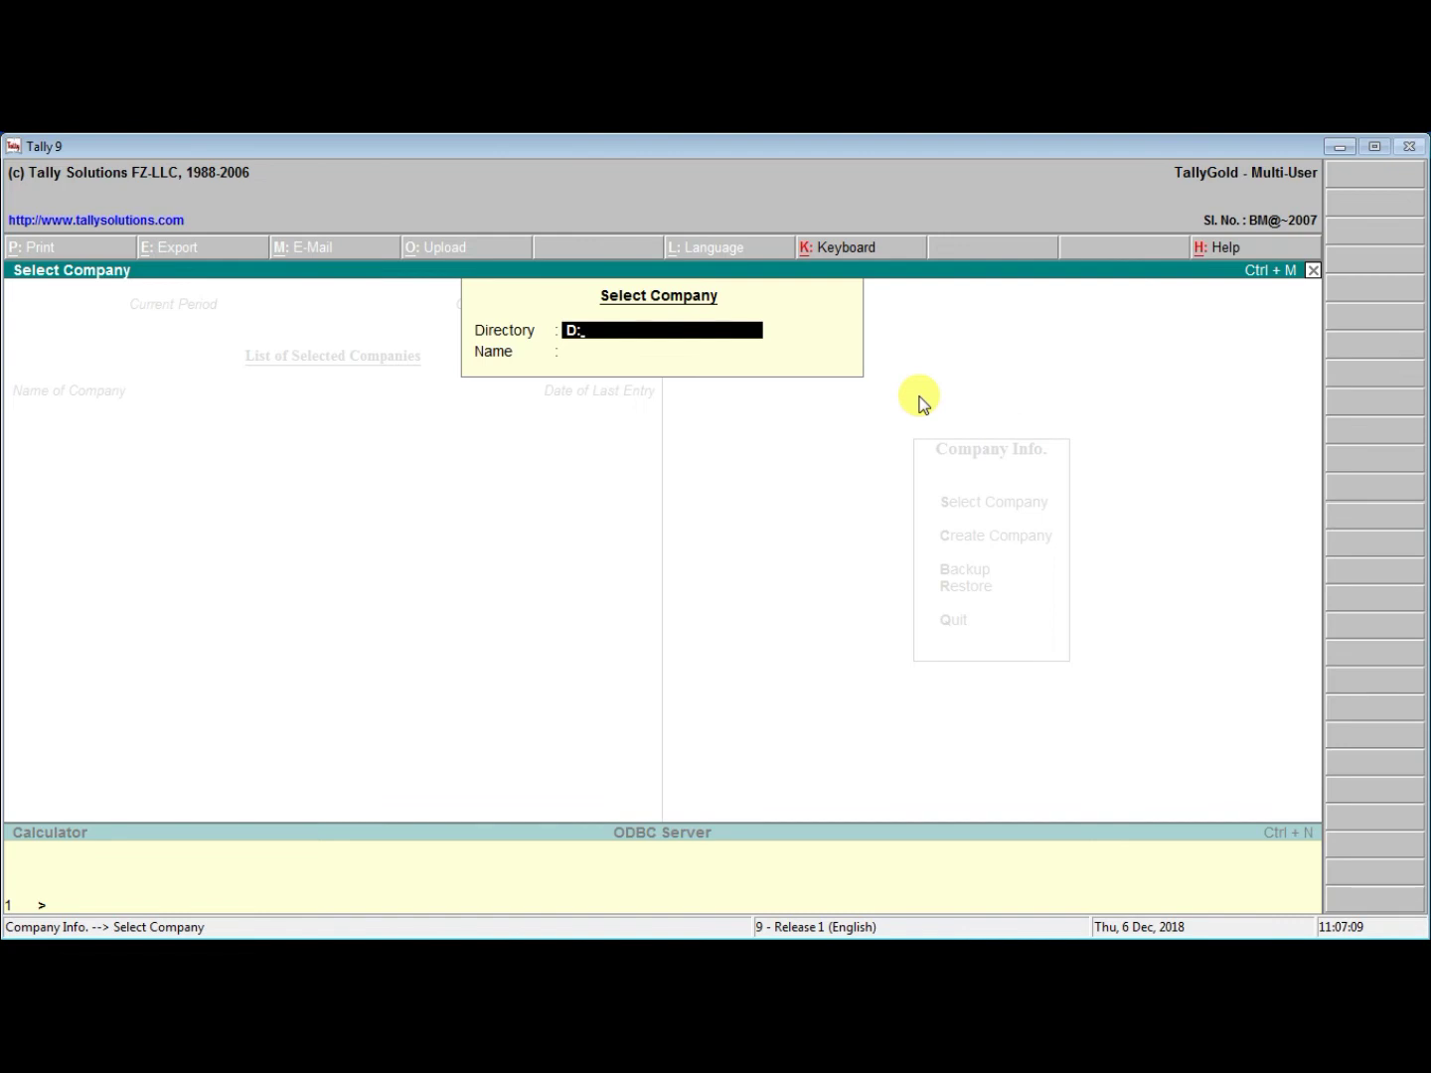
text(:	ally)
key(Return)
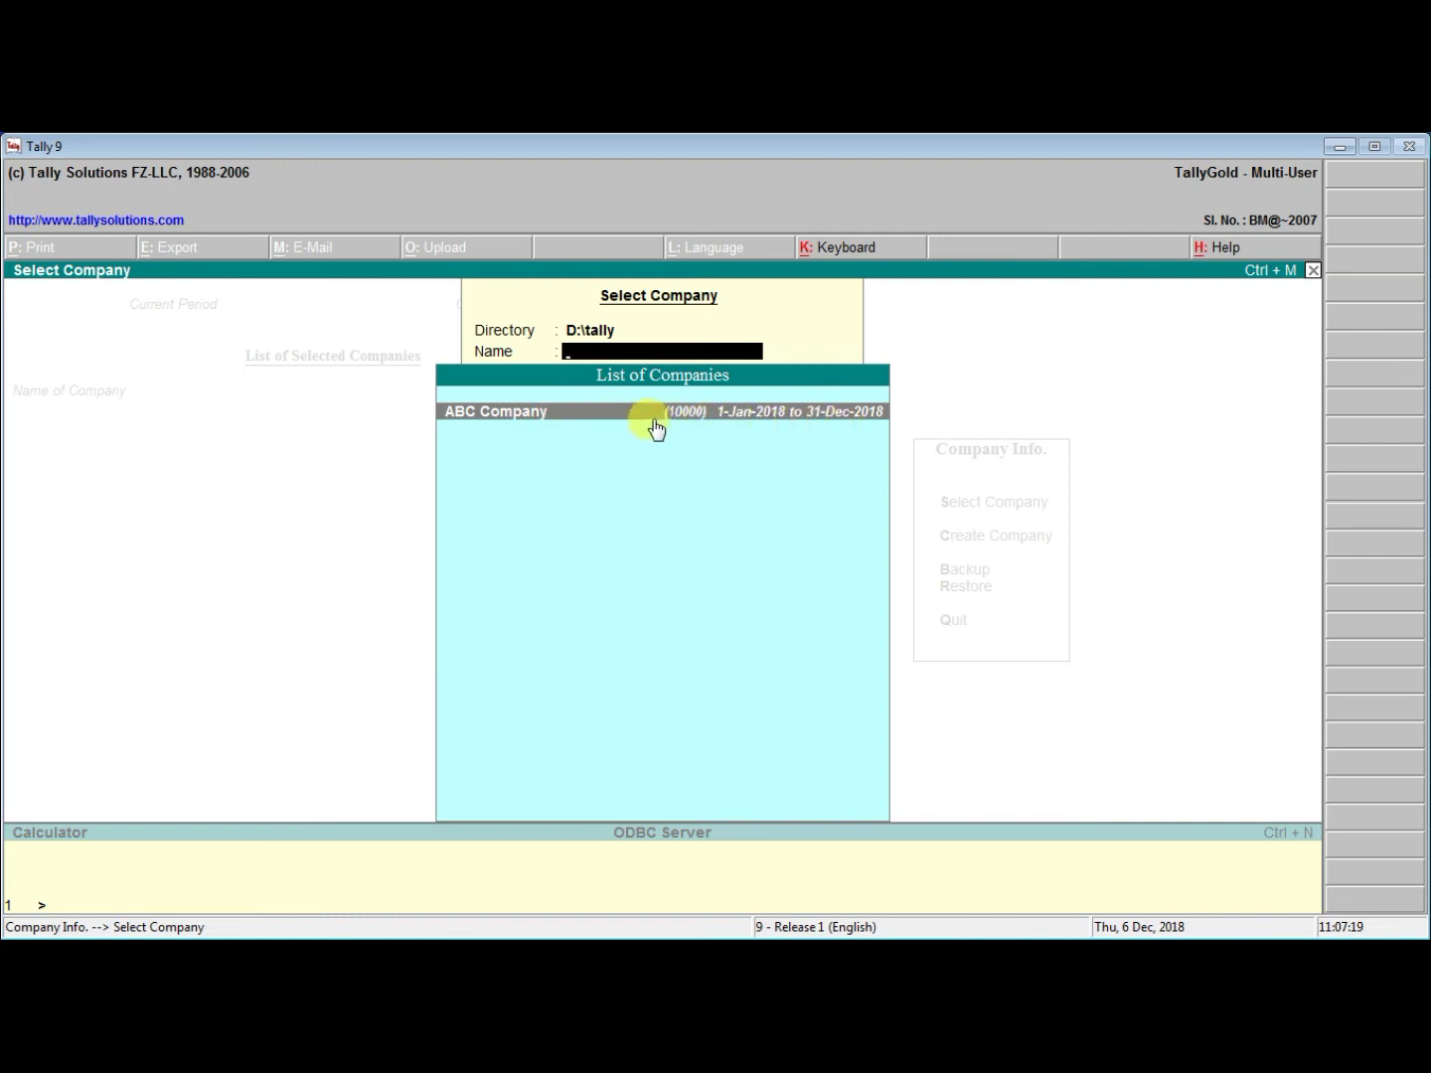
Load ABC Company and log in with the administrator user name and password
click(578, 423)
text(Ma)
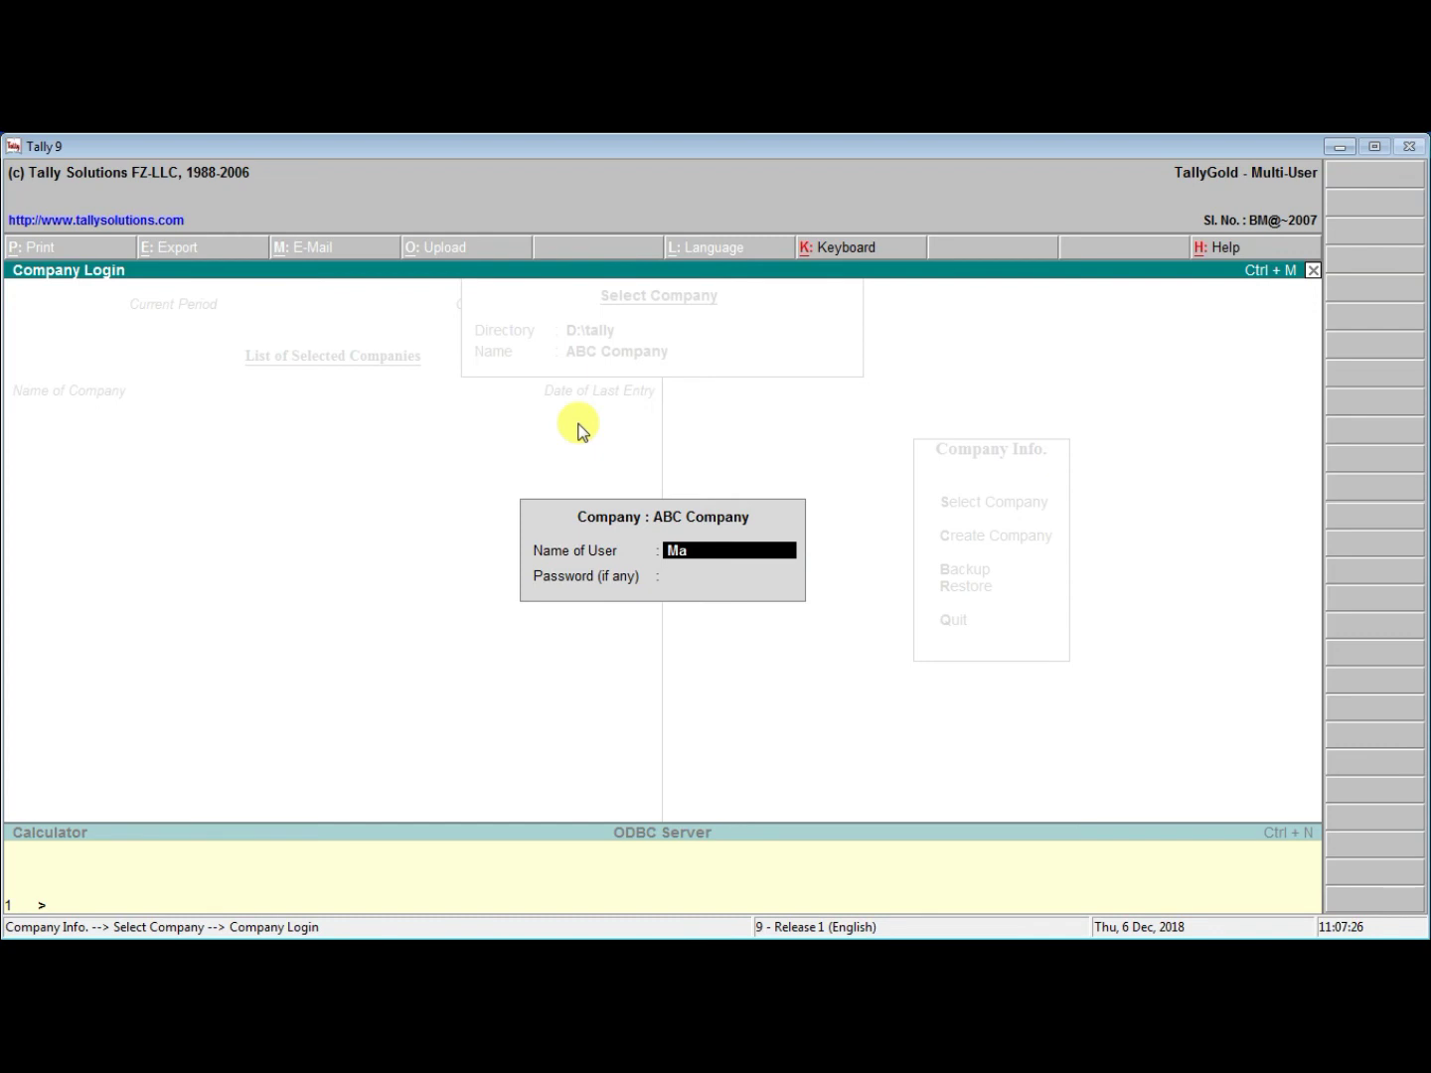
text(nager)
key(Return)
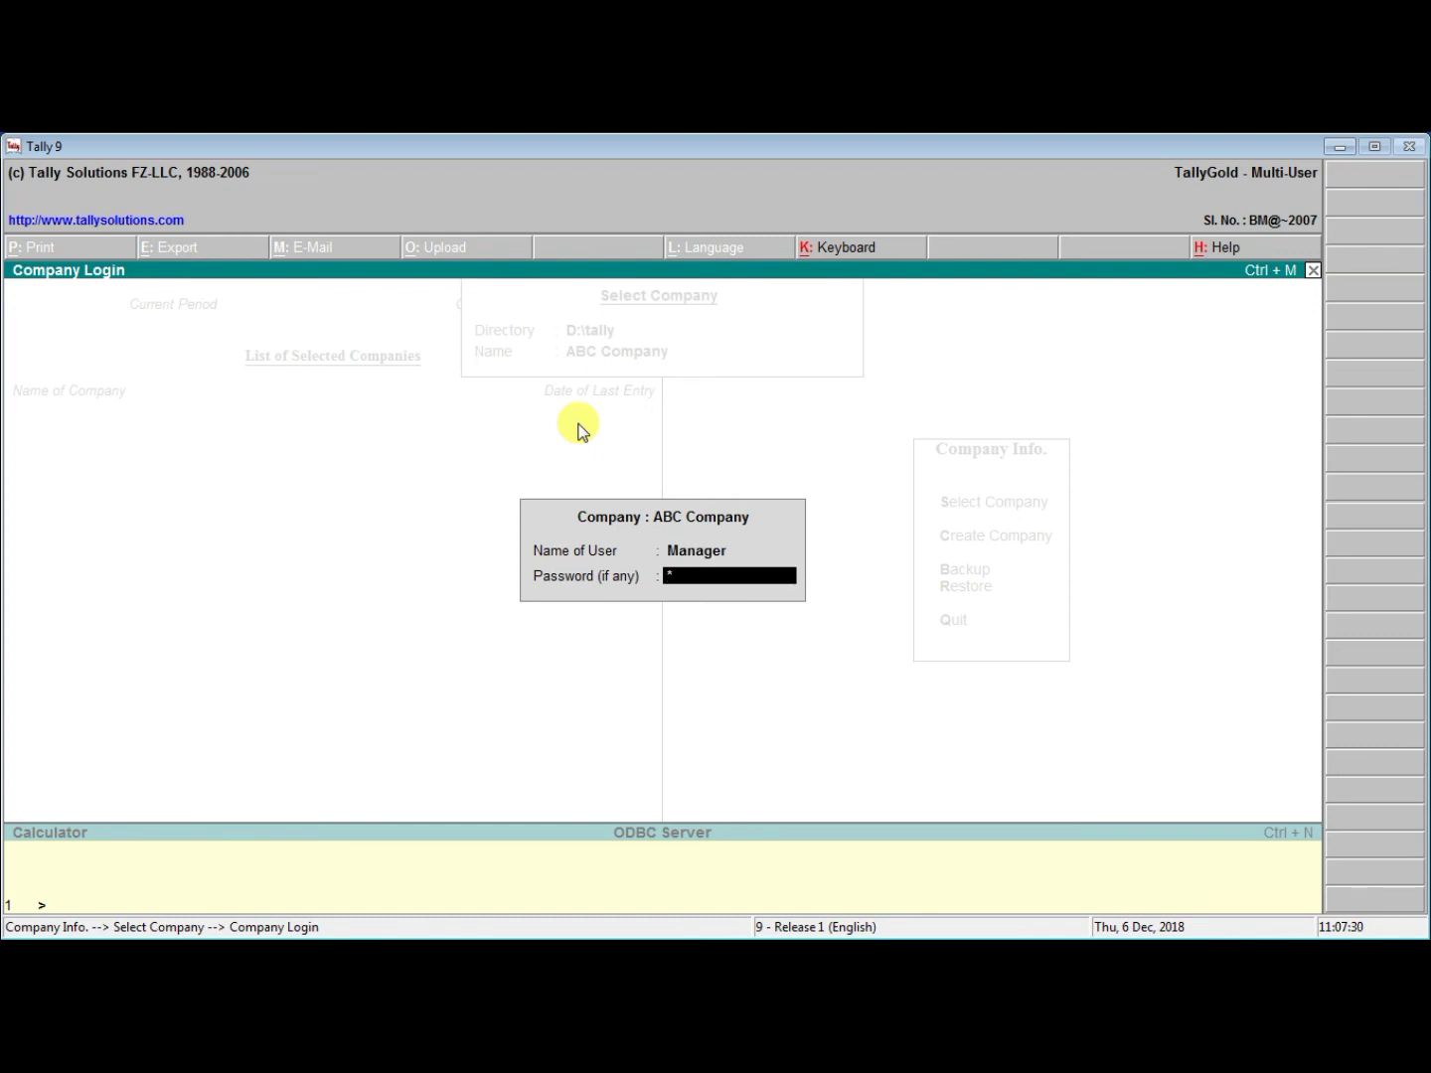
key(Return)
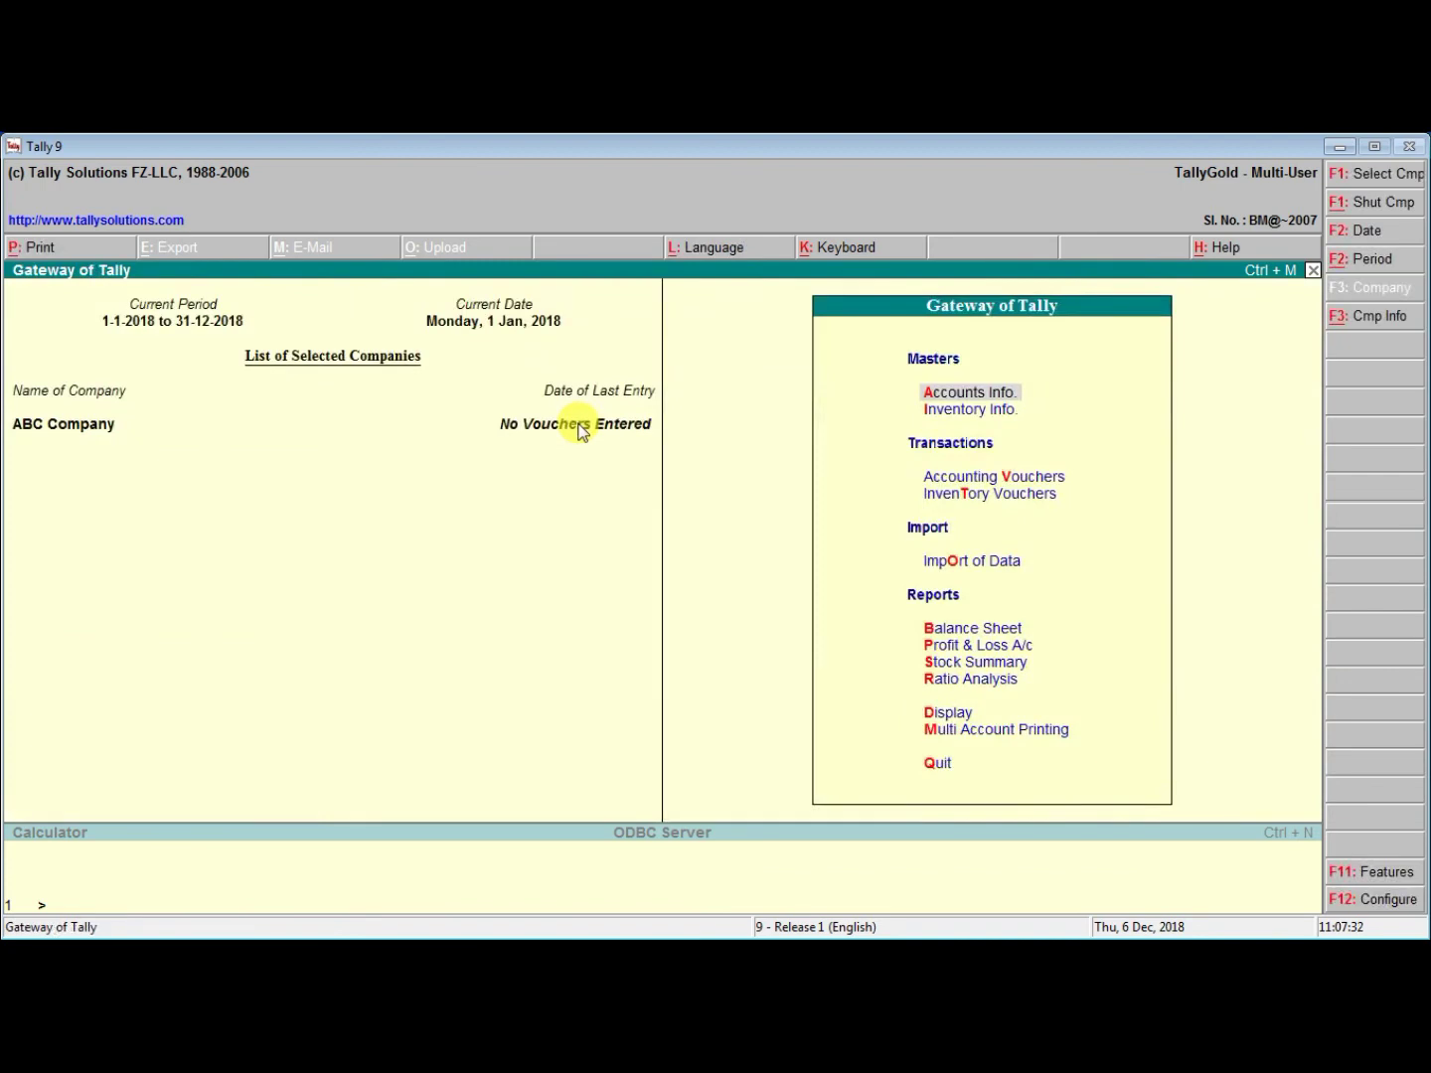
Minimise Tally and browse Windows Explorer to the D:\tally\10000 company data folder
click(1339, 149)
double_click(21, 164)
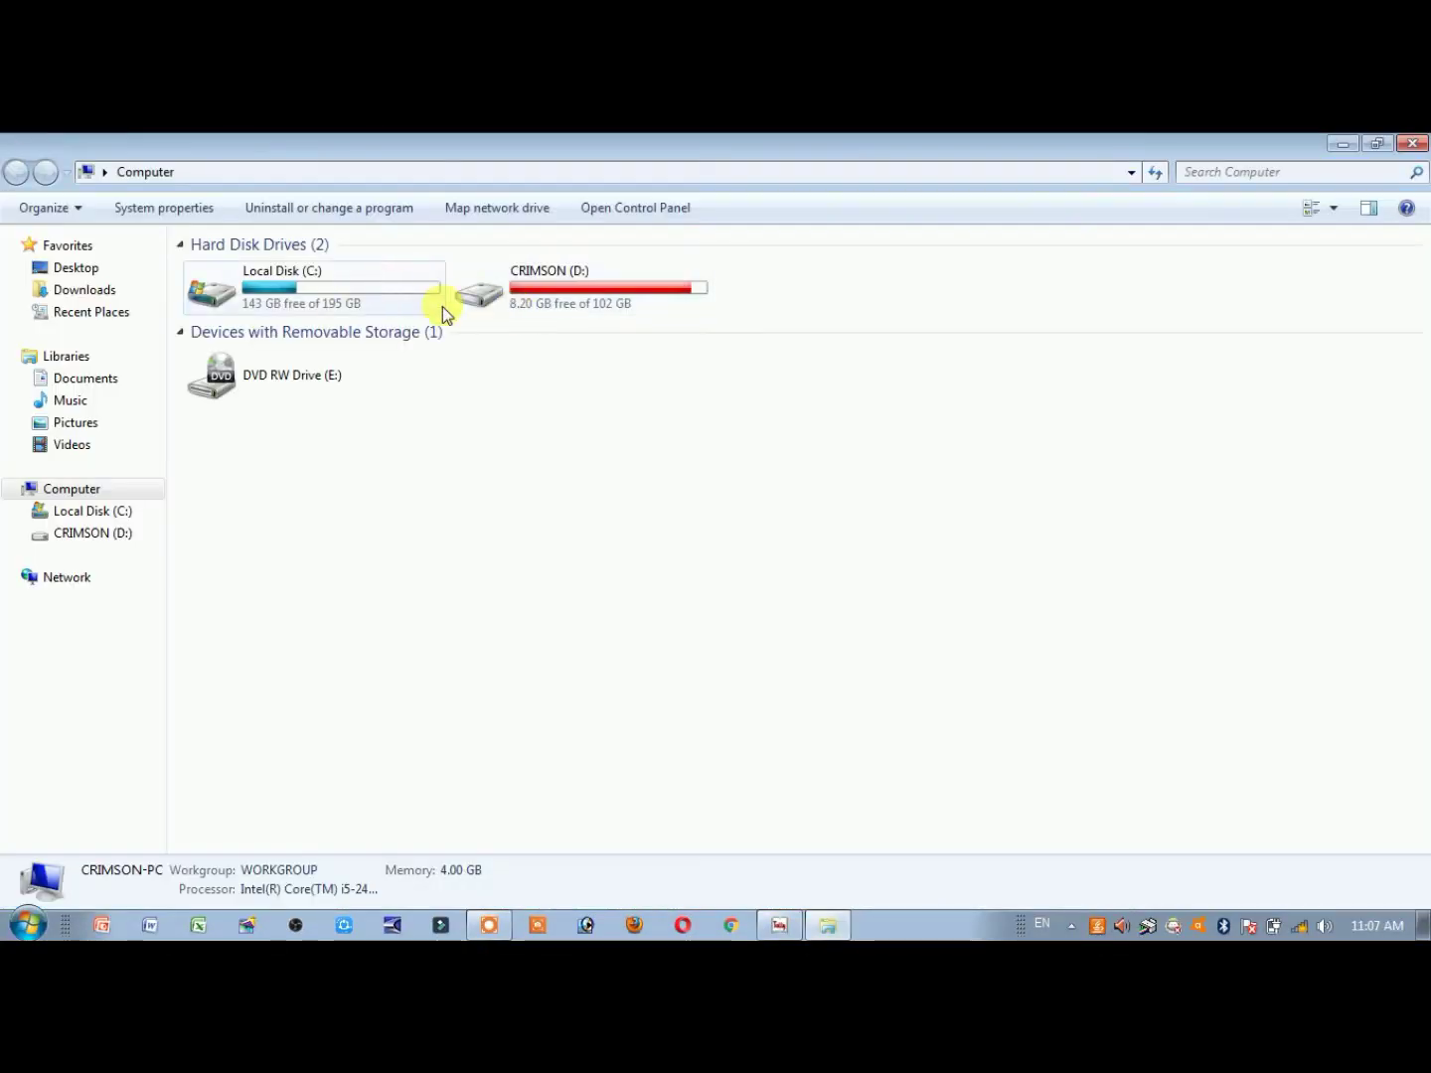
double_click(581, 297)
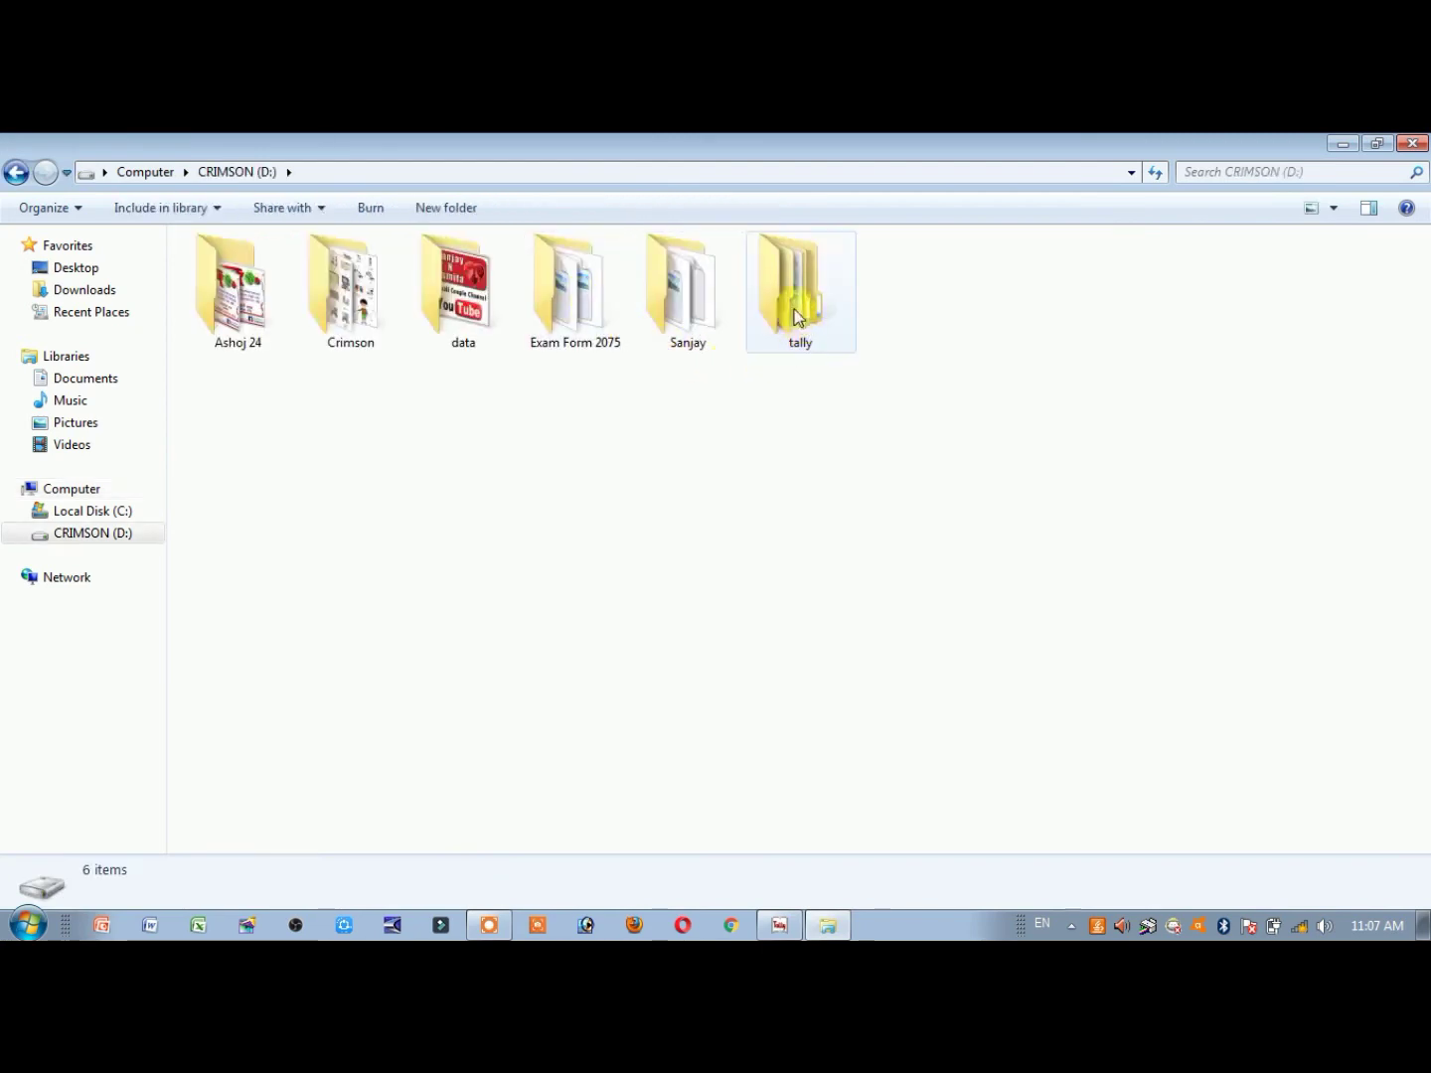
double_click(795, 299)
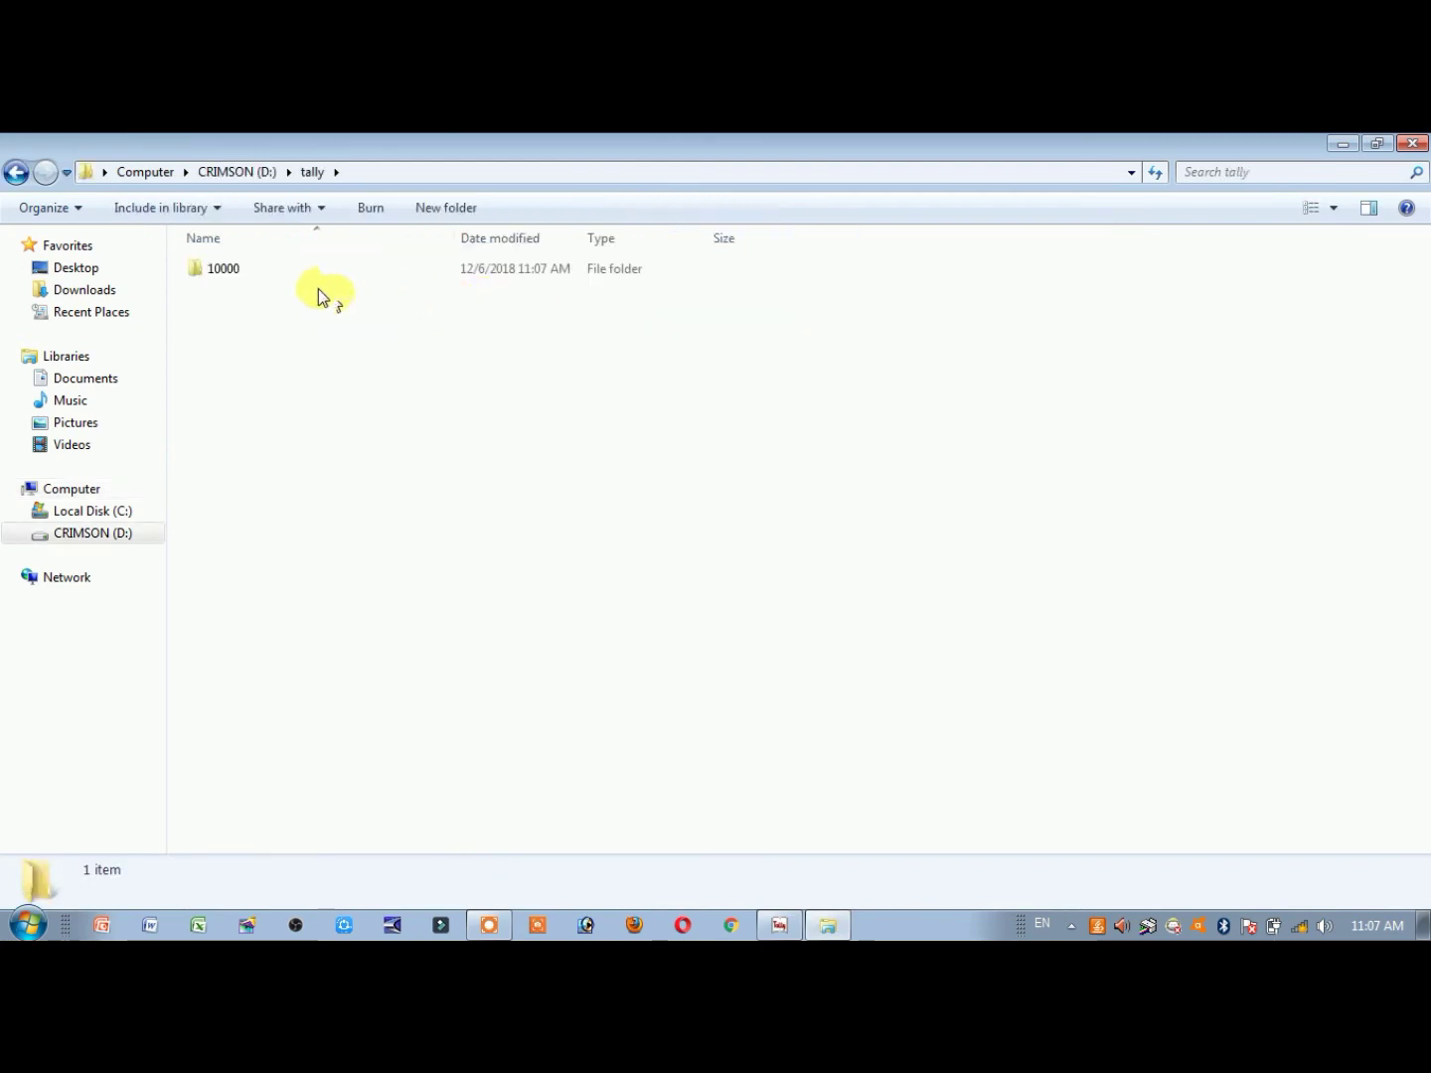
double_click(244, 264)
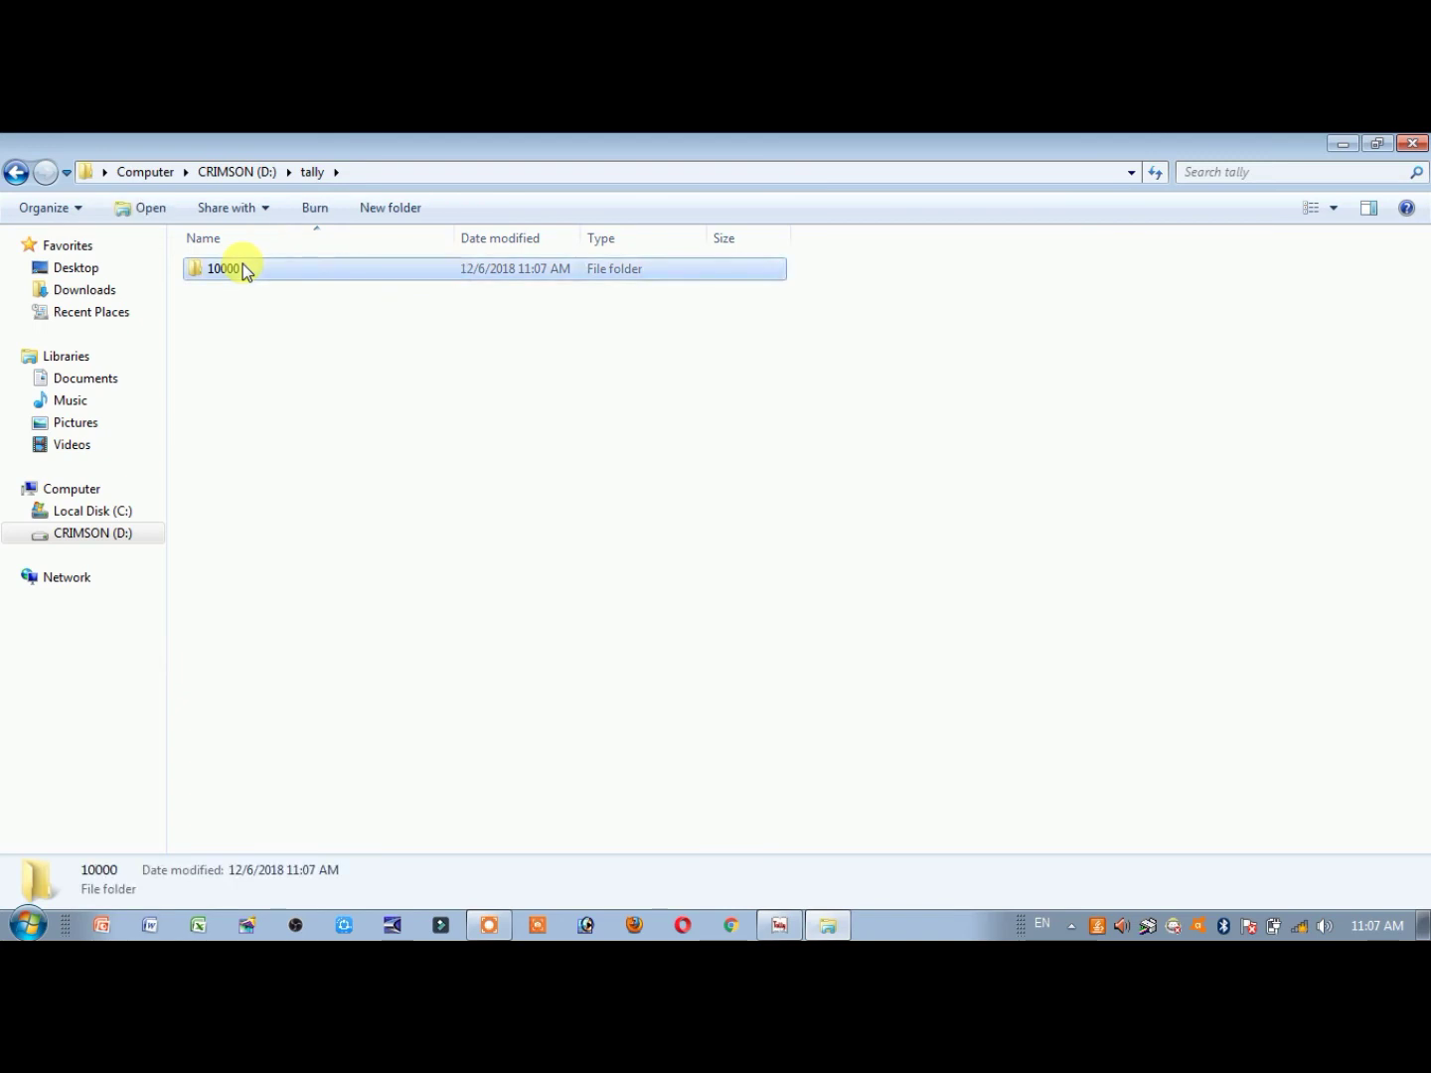
Select the ten company data files (355 KB total), then return to the tally folder and Tally
drag(230, 551, 303, 270)
drag(283, 535, 303, 260)
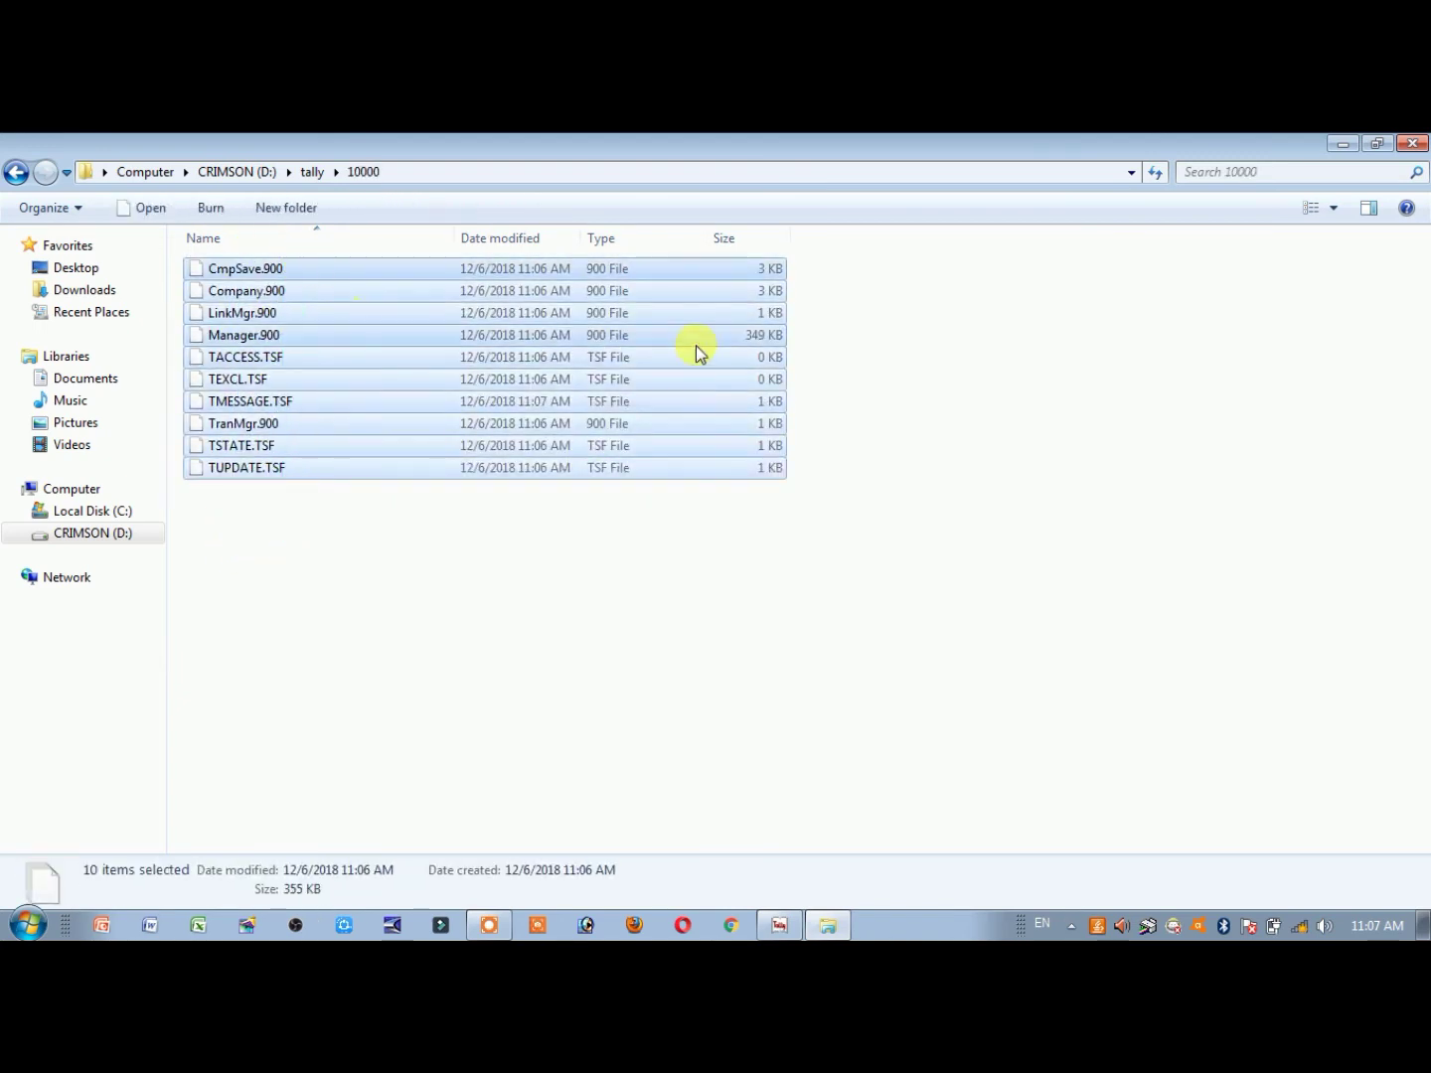
click(15, 171)
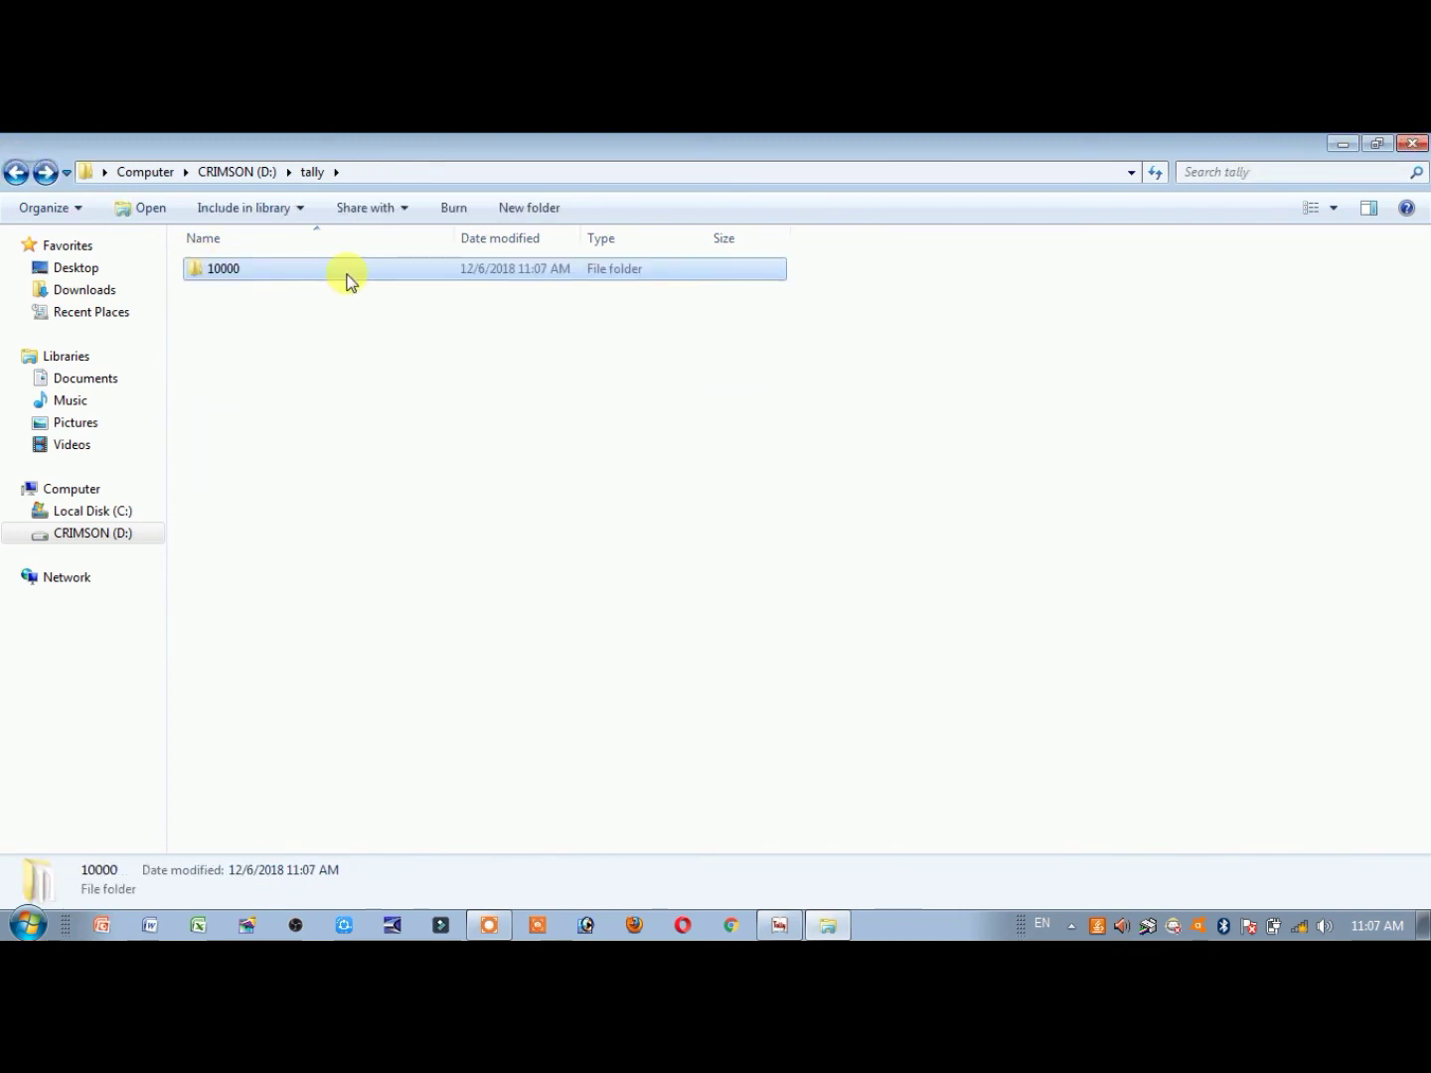
click(773, 925)
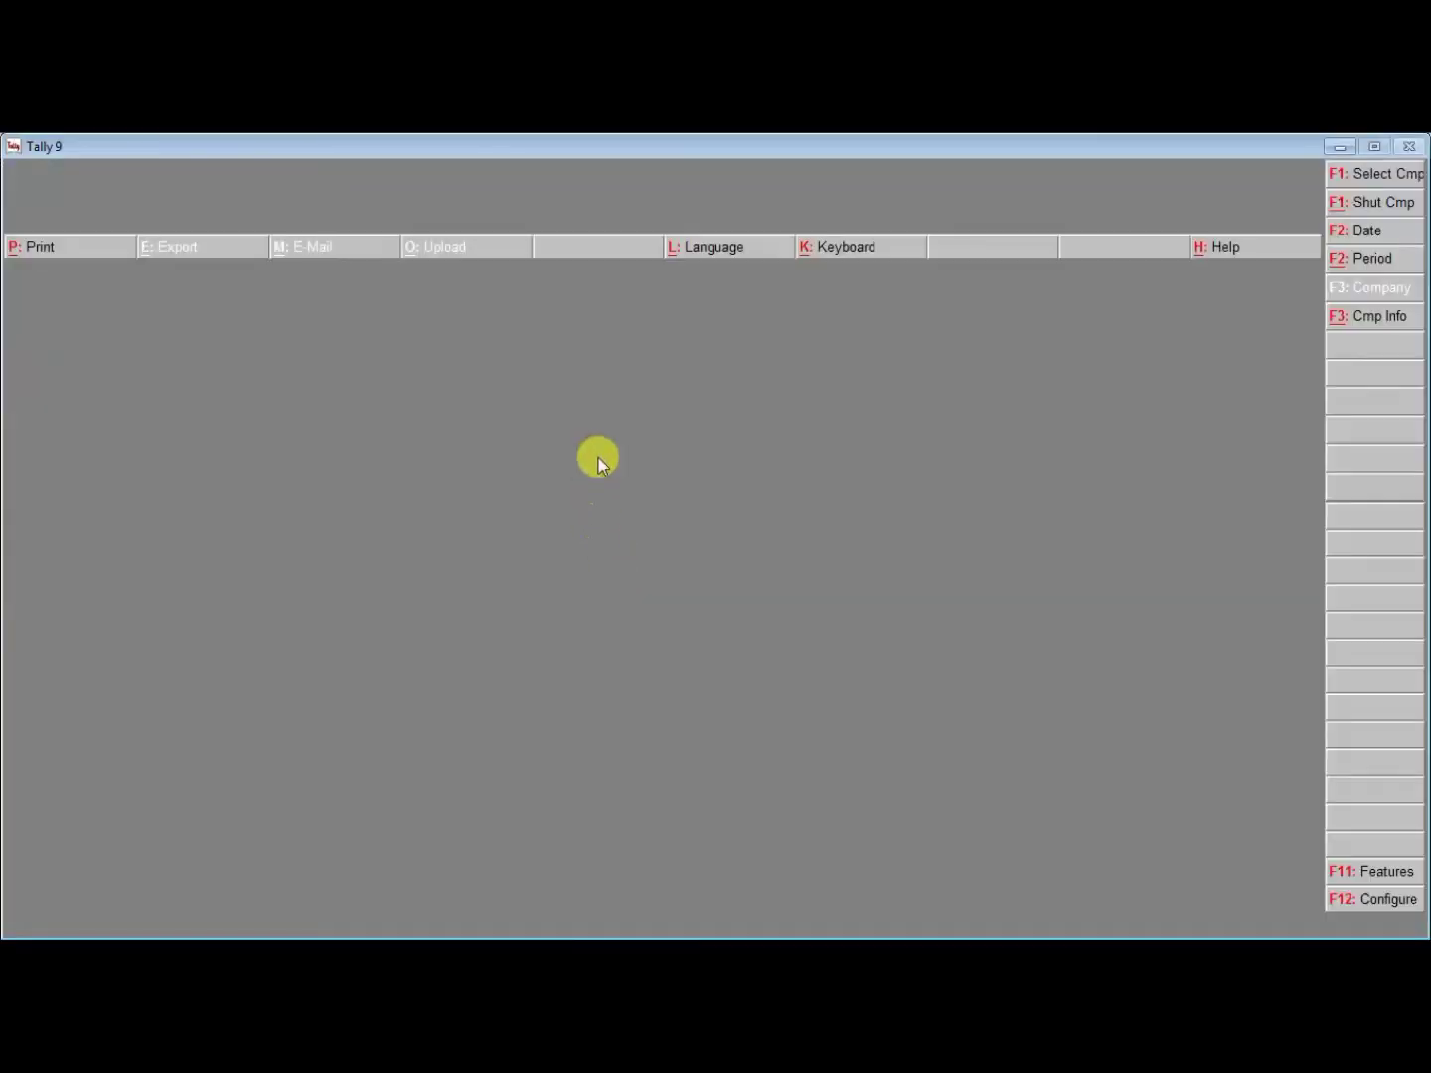
Quit Tally, delete the 10000 folder from D:\tally to the Recycle Bin, and close Explorer
key(Escape)
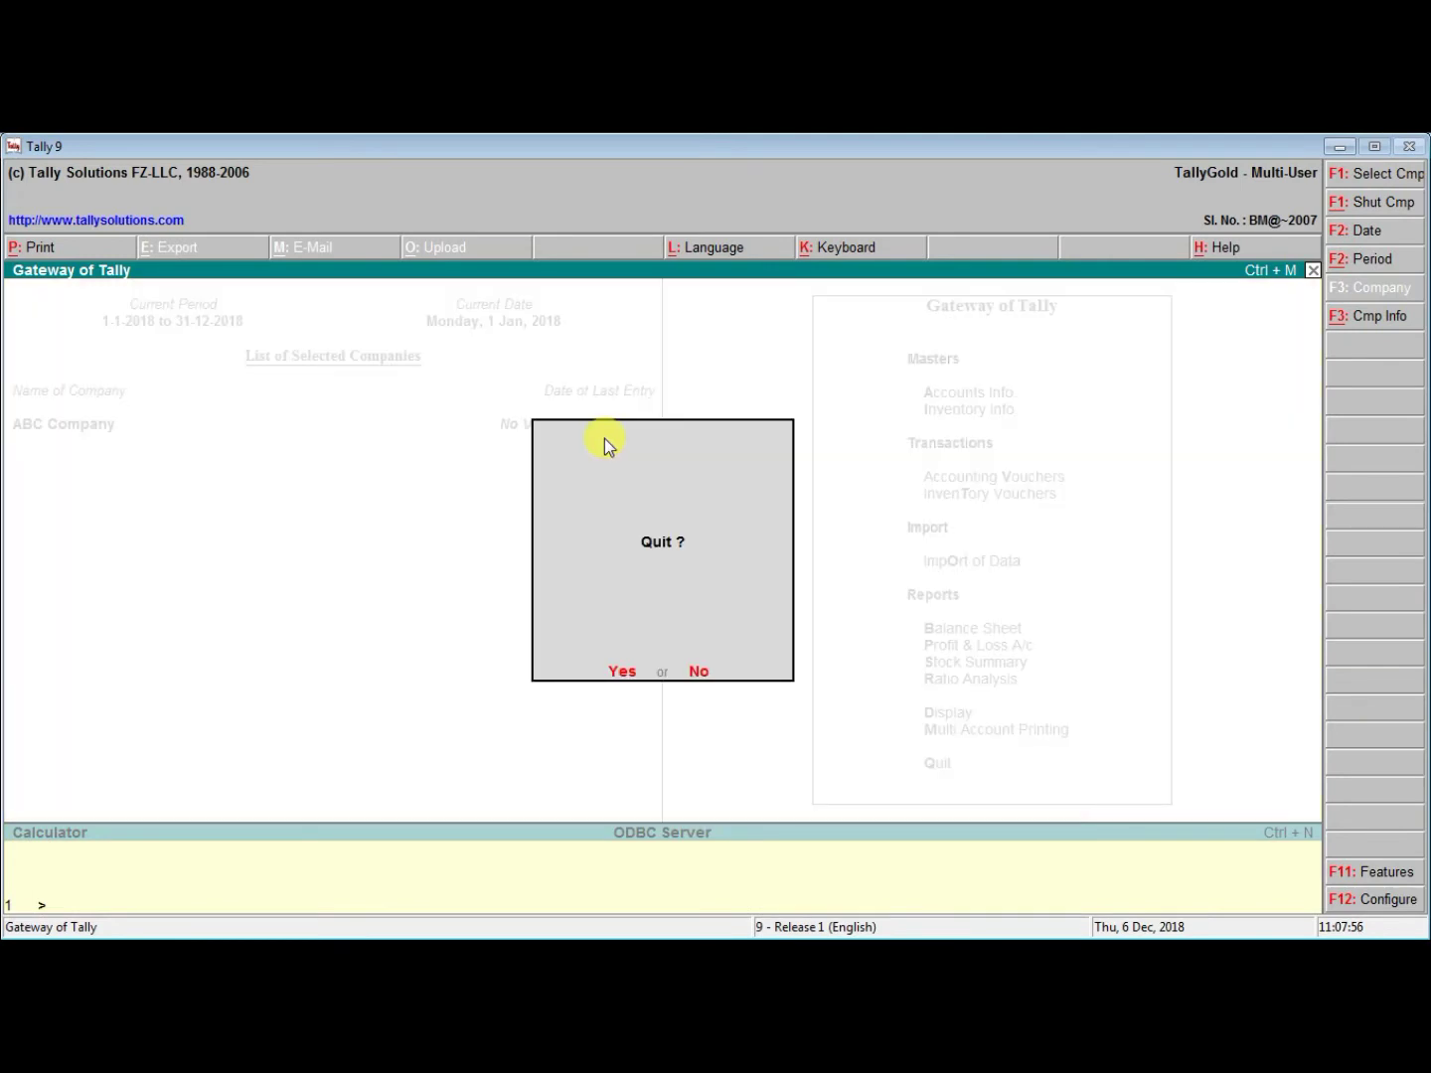
key(Return)
click(345, 273)
right_click(345, 273)
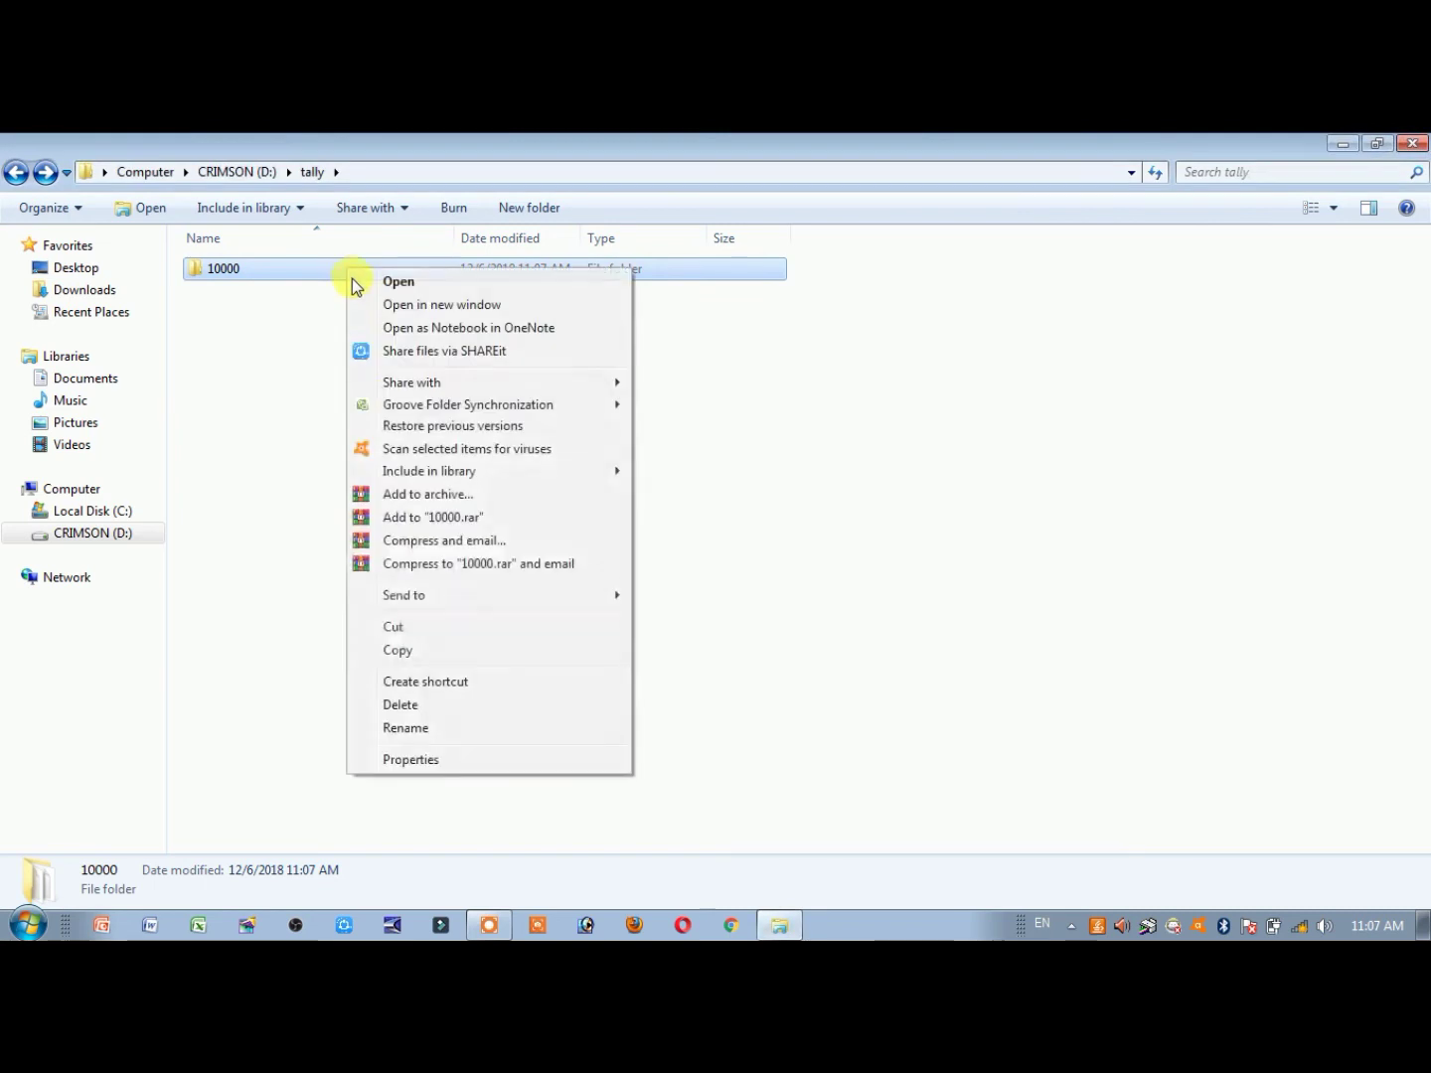
click(402, 706)
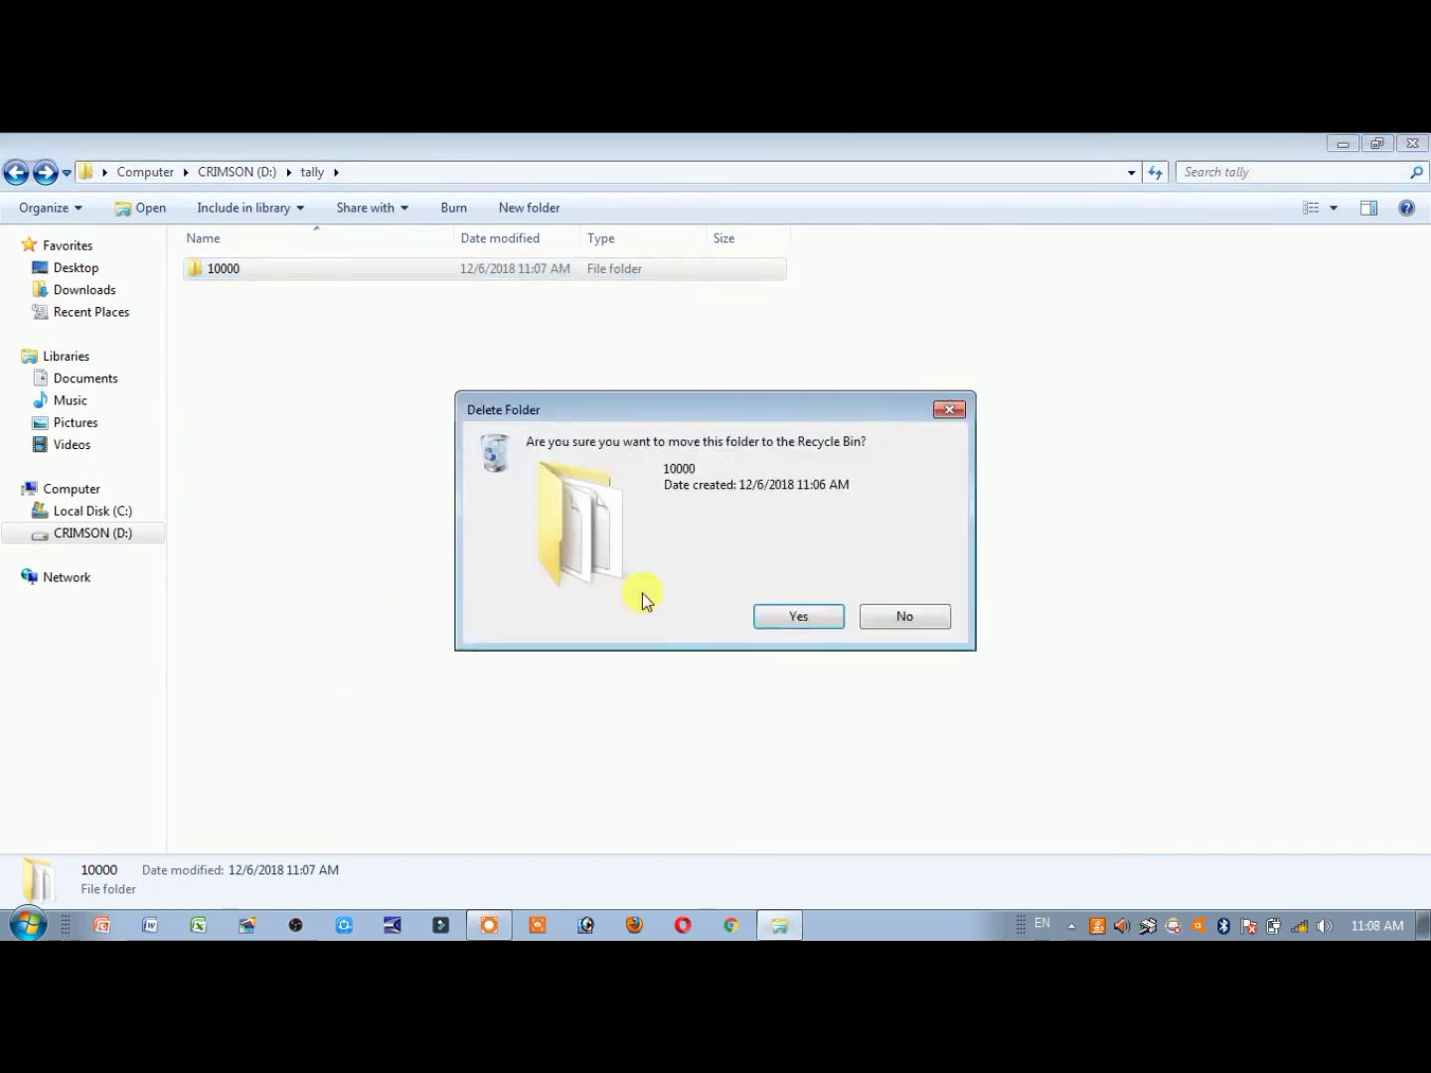
click(847, 619)
click(16, 173)
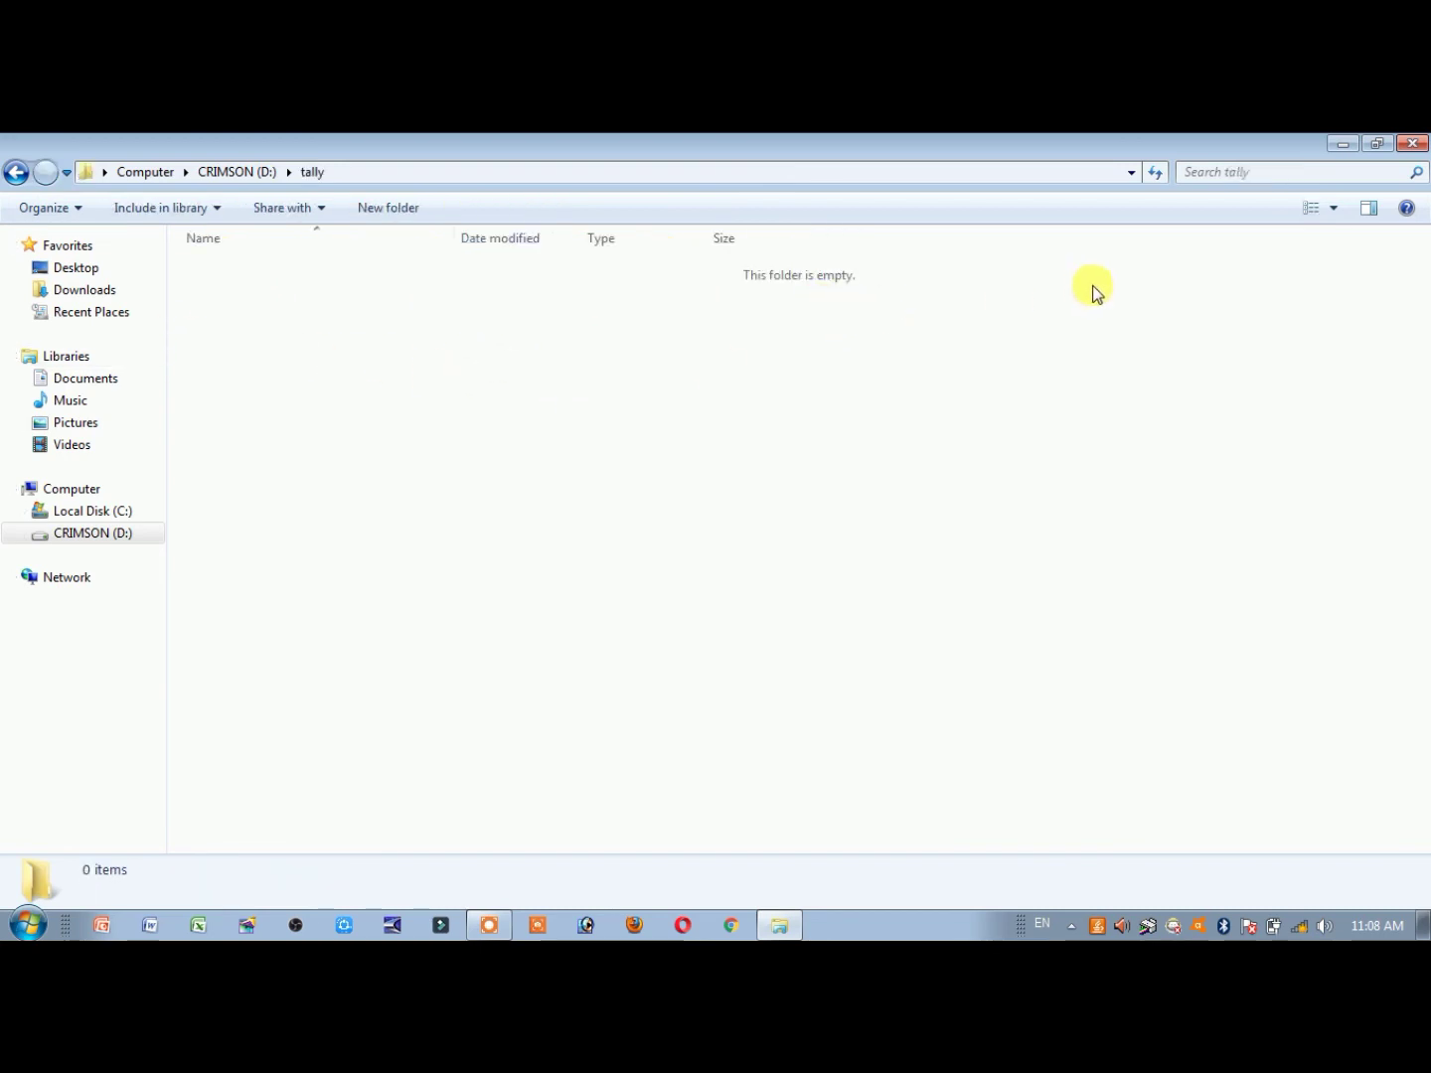
click(1412, 143)
Relaunch tally9.exe and set the company directory to D:\tally, which lists no companies
double_click(38, 594)
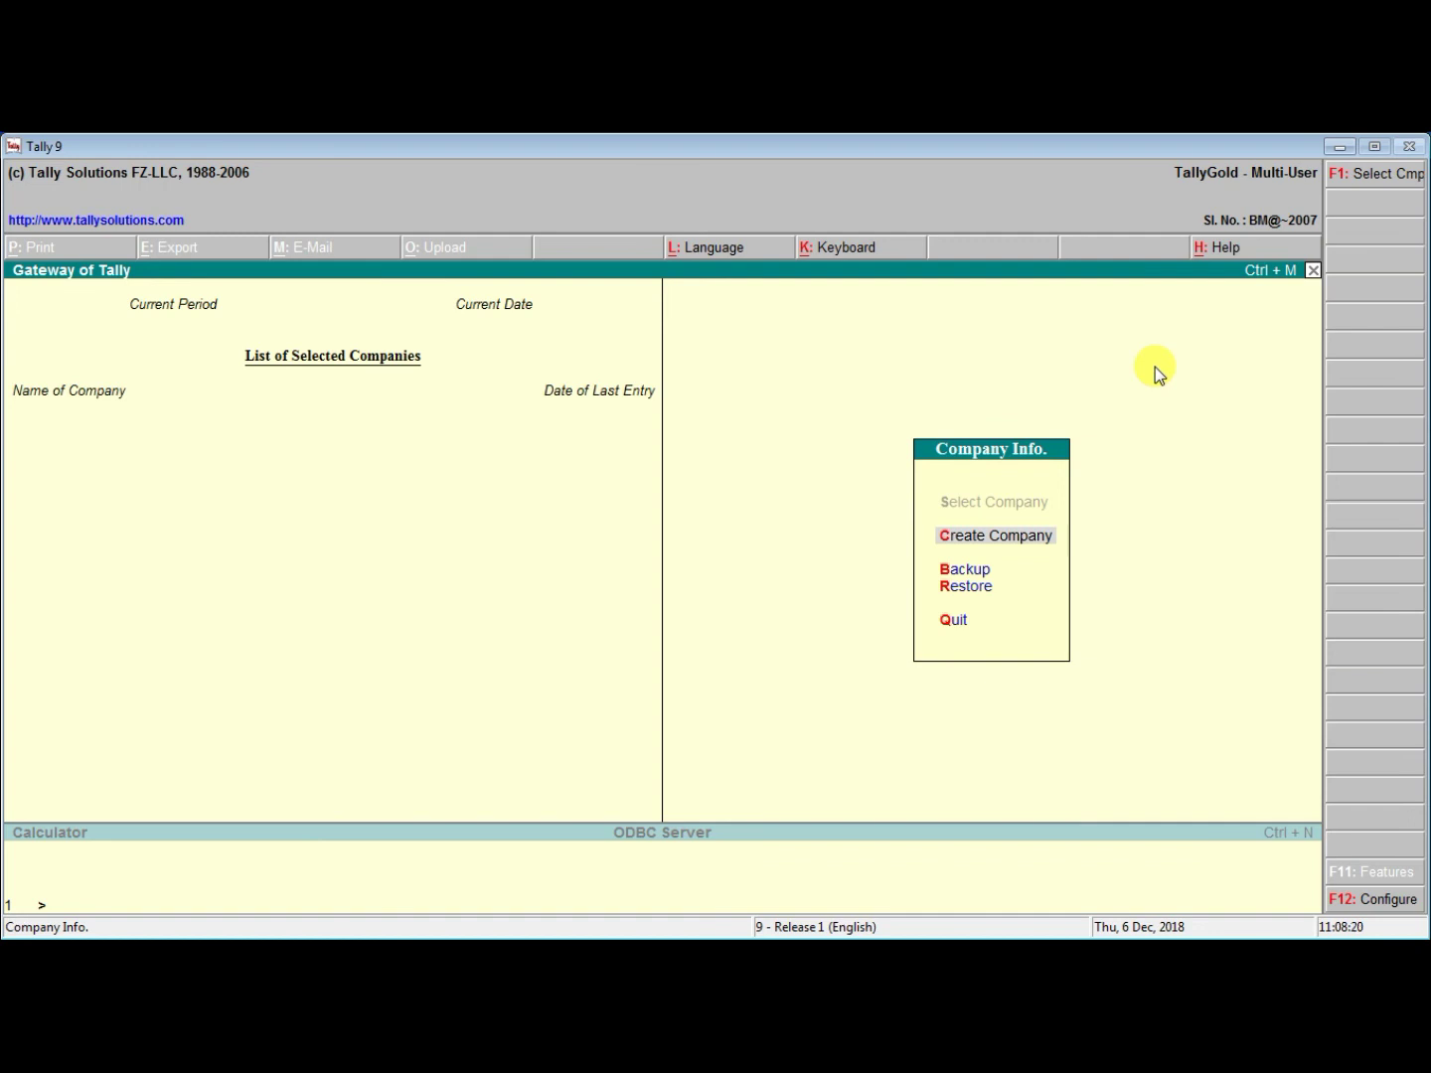
key(F1)
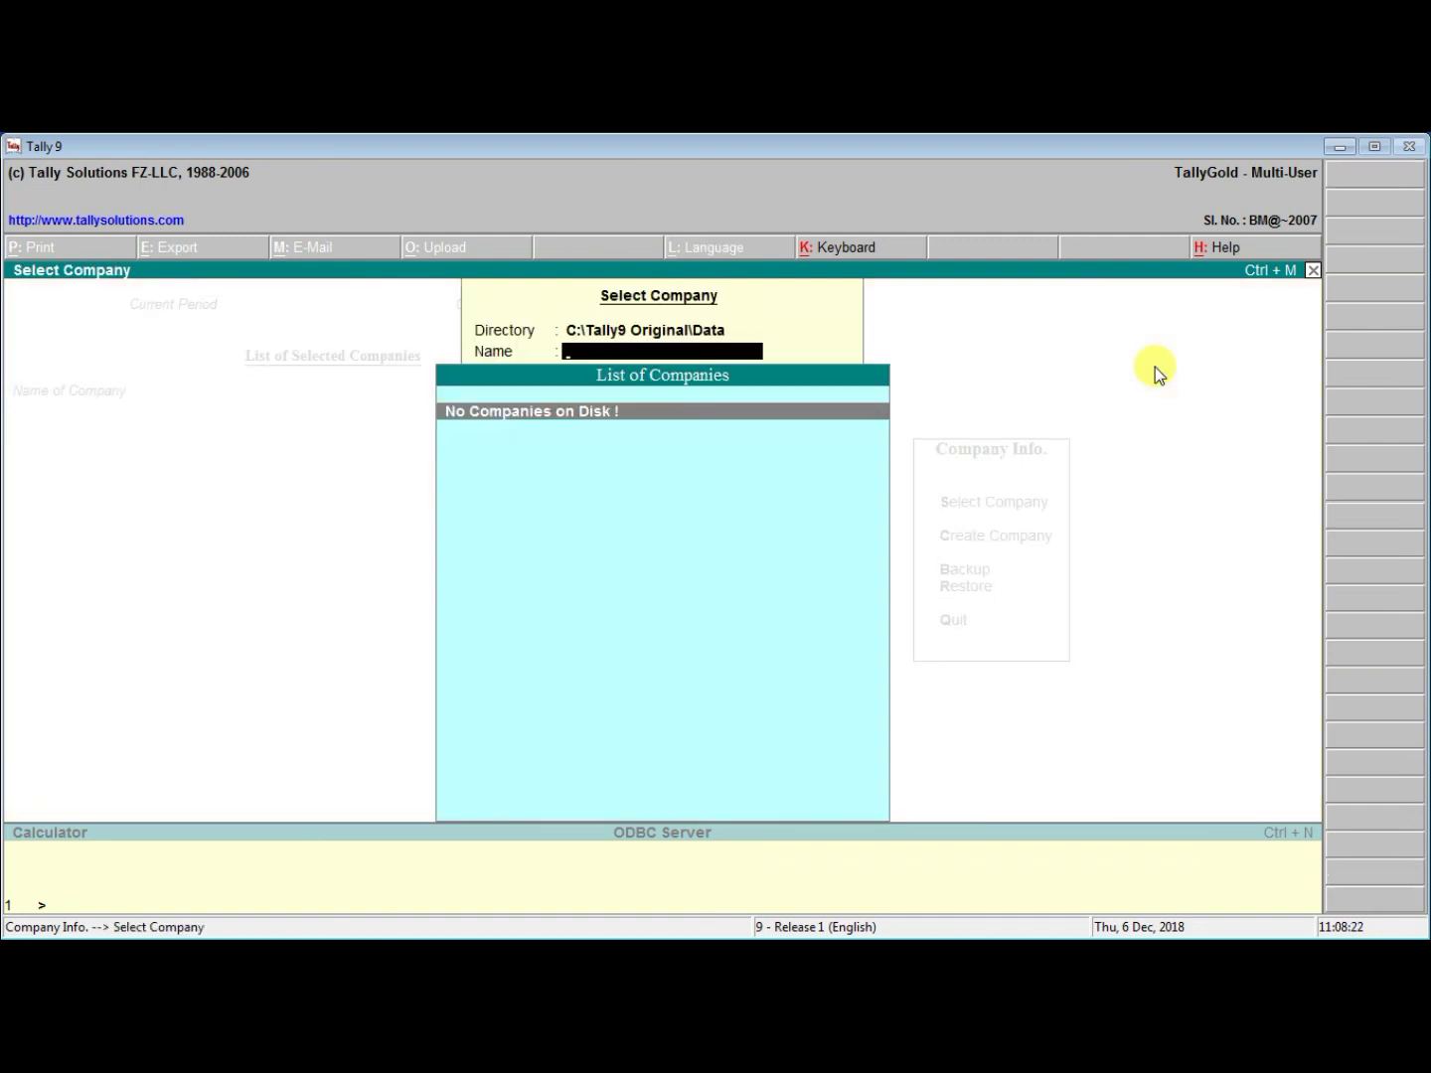
key(BackSpace)
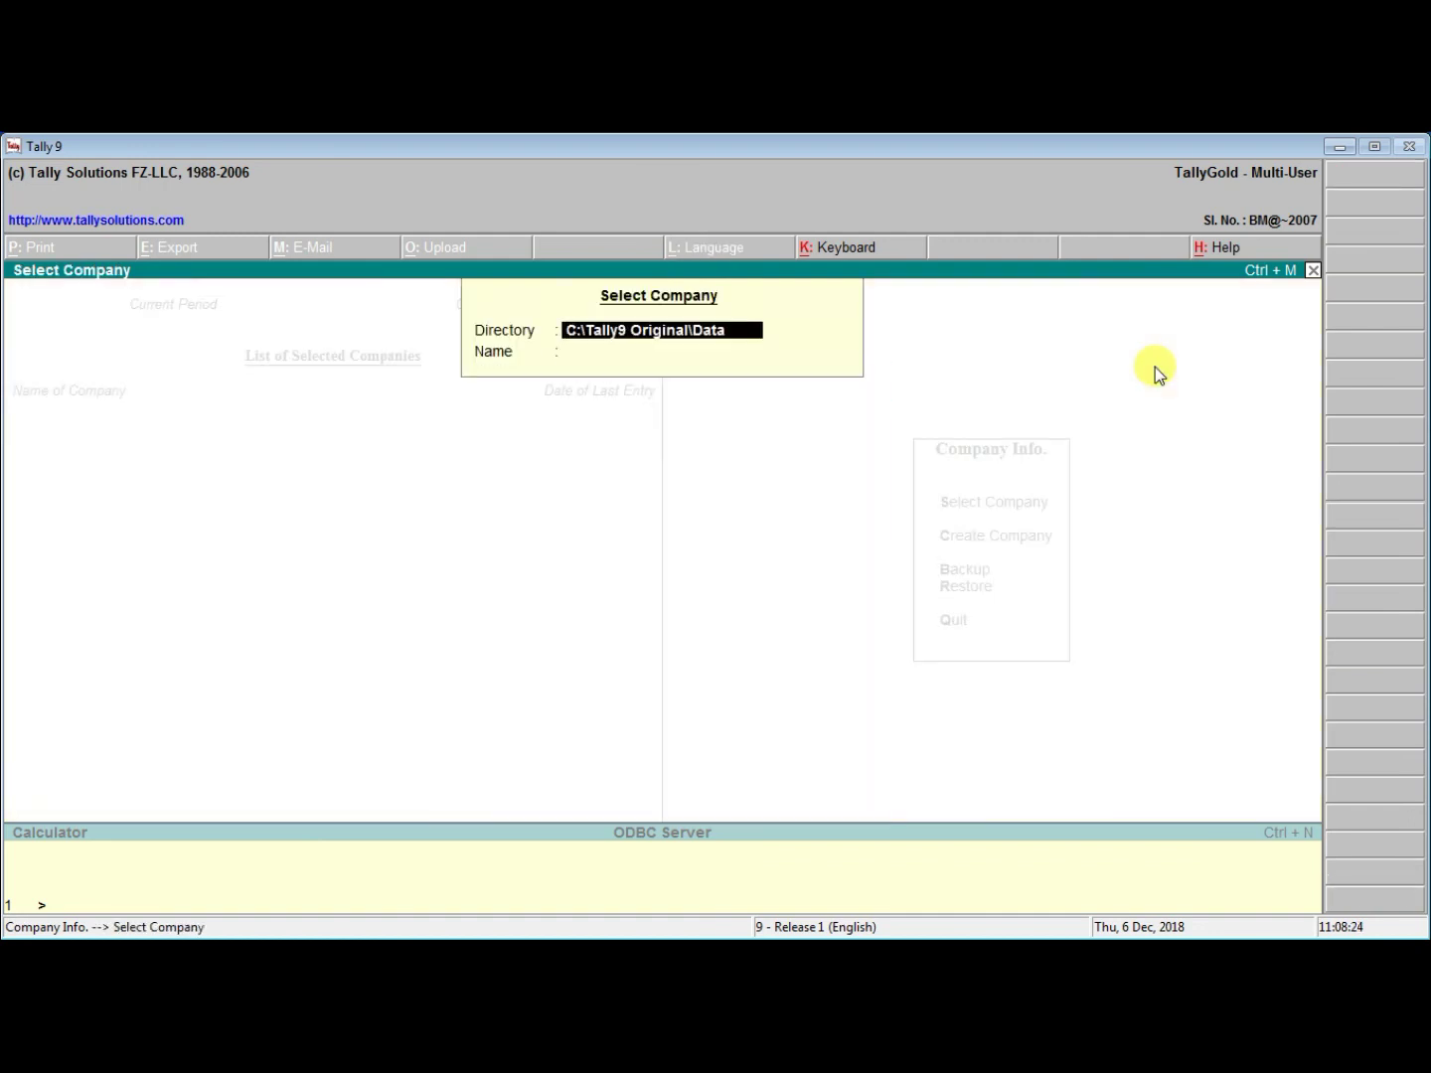
text(D:\)
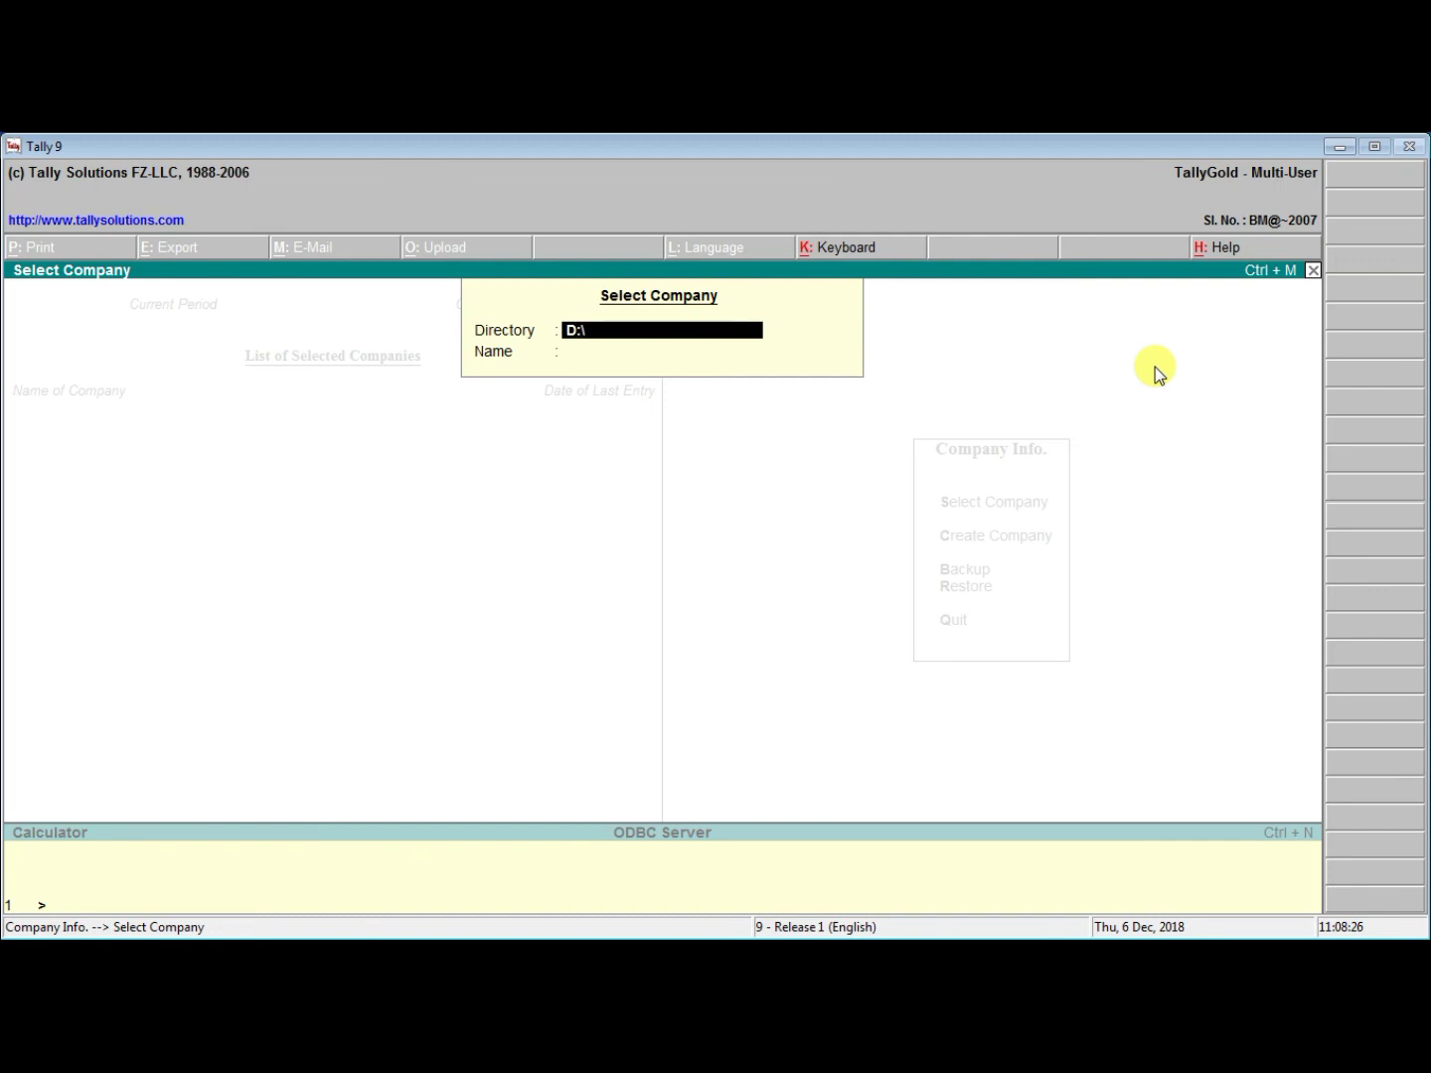
text(tally)
key(Return)
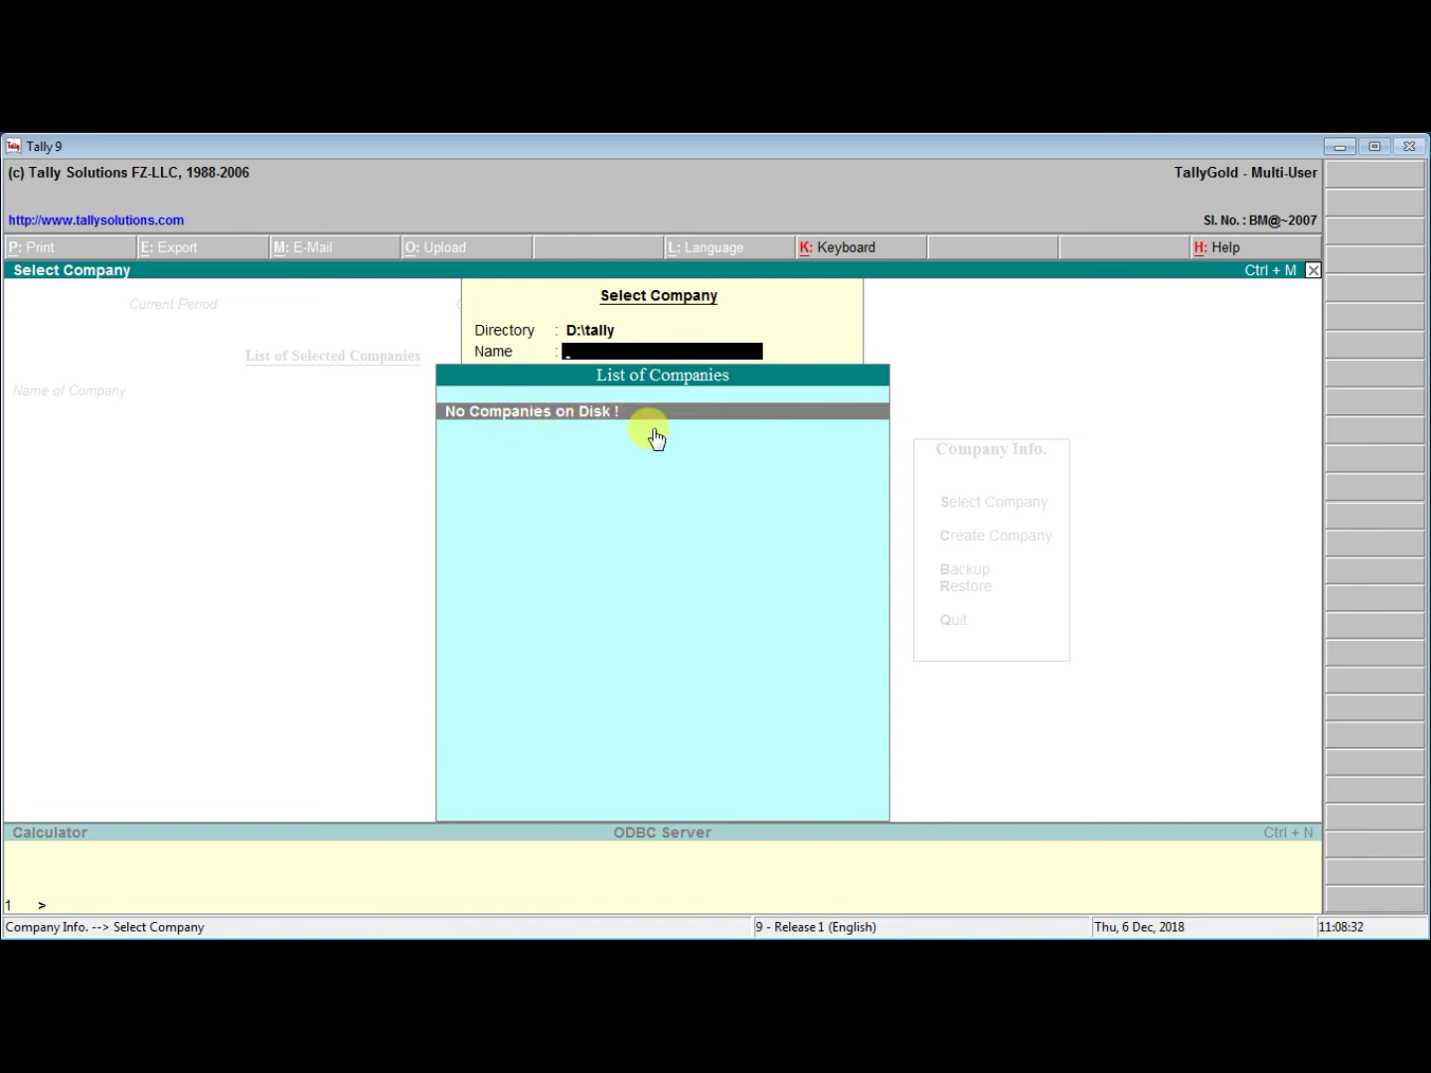
key(Escape)
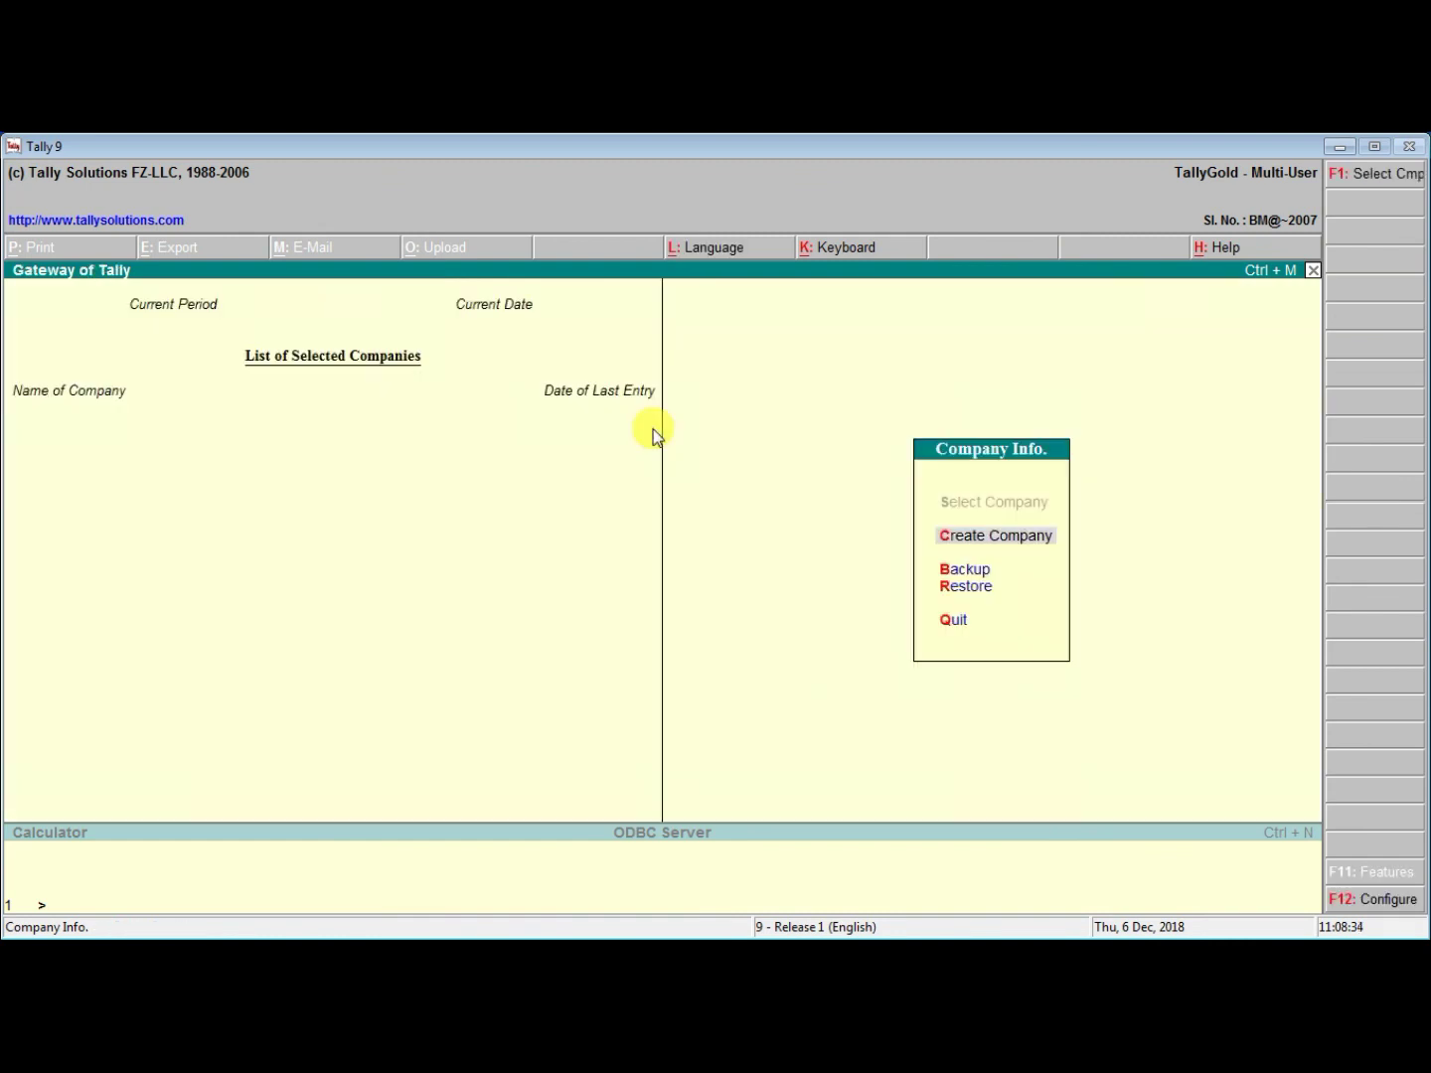
key(Escape)
Keep Tally running and restore the 10000 folder from the Recycle Bin to D:\tally
key(n)
click(1346, 144)
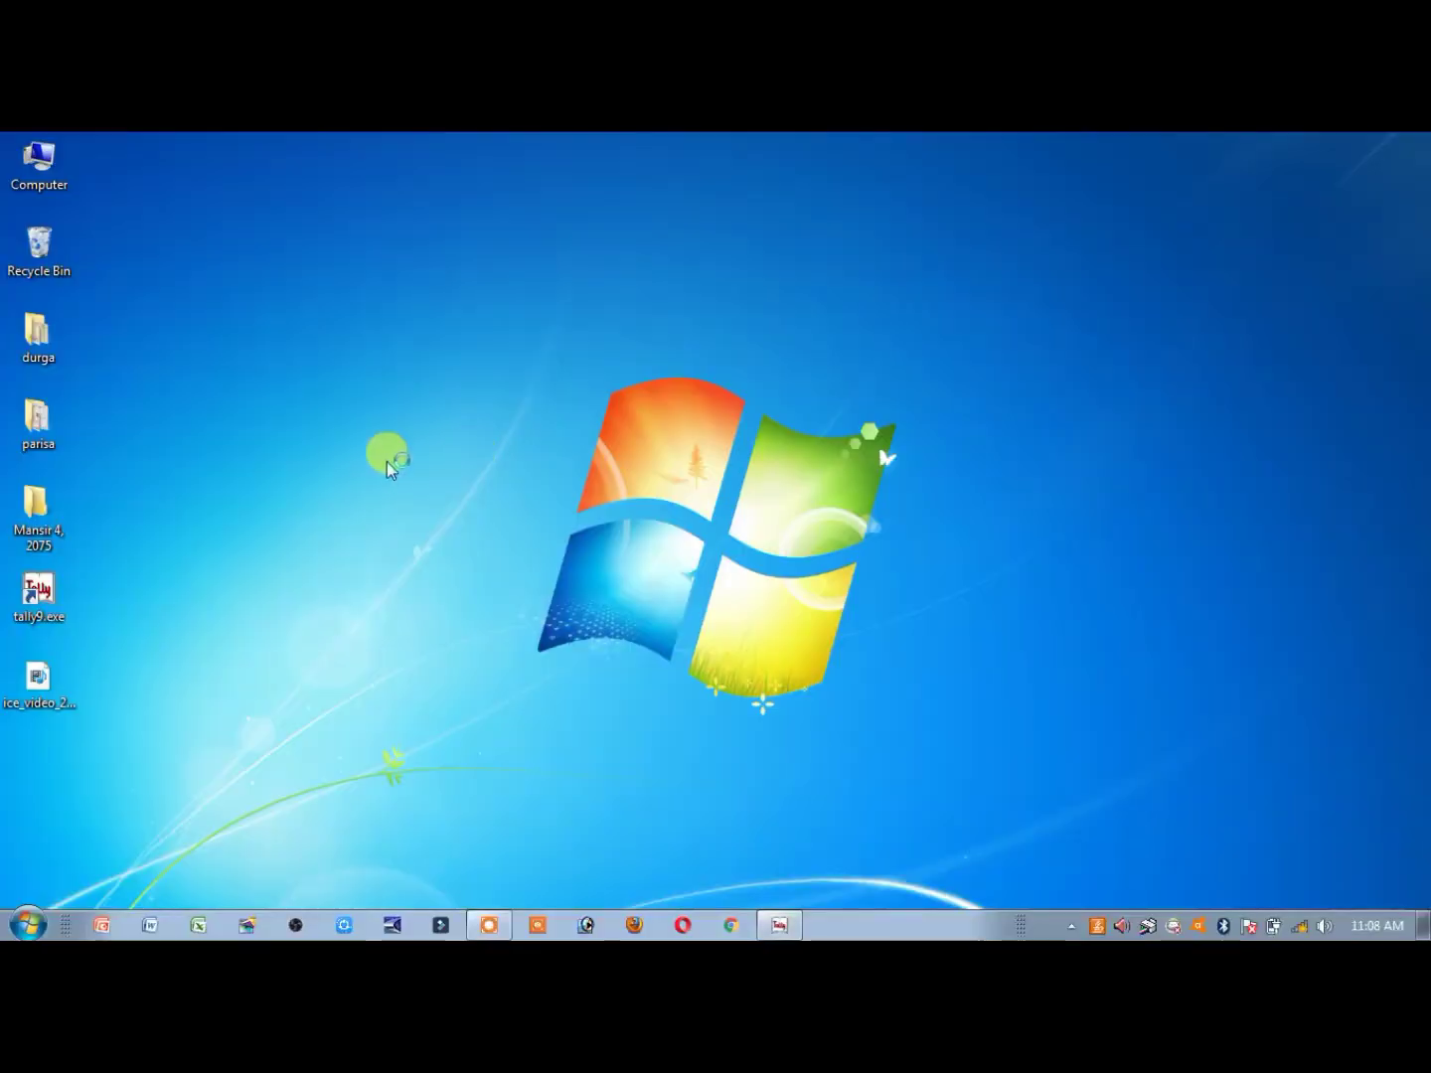
double_click(25, 255)
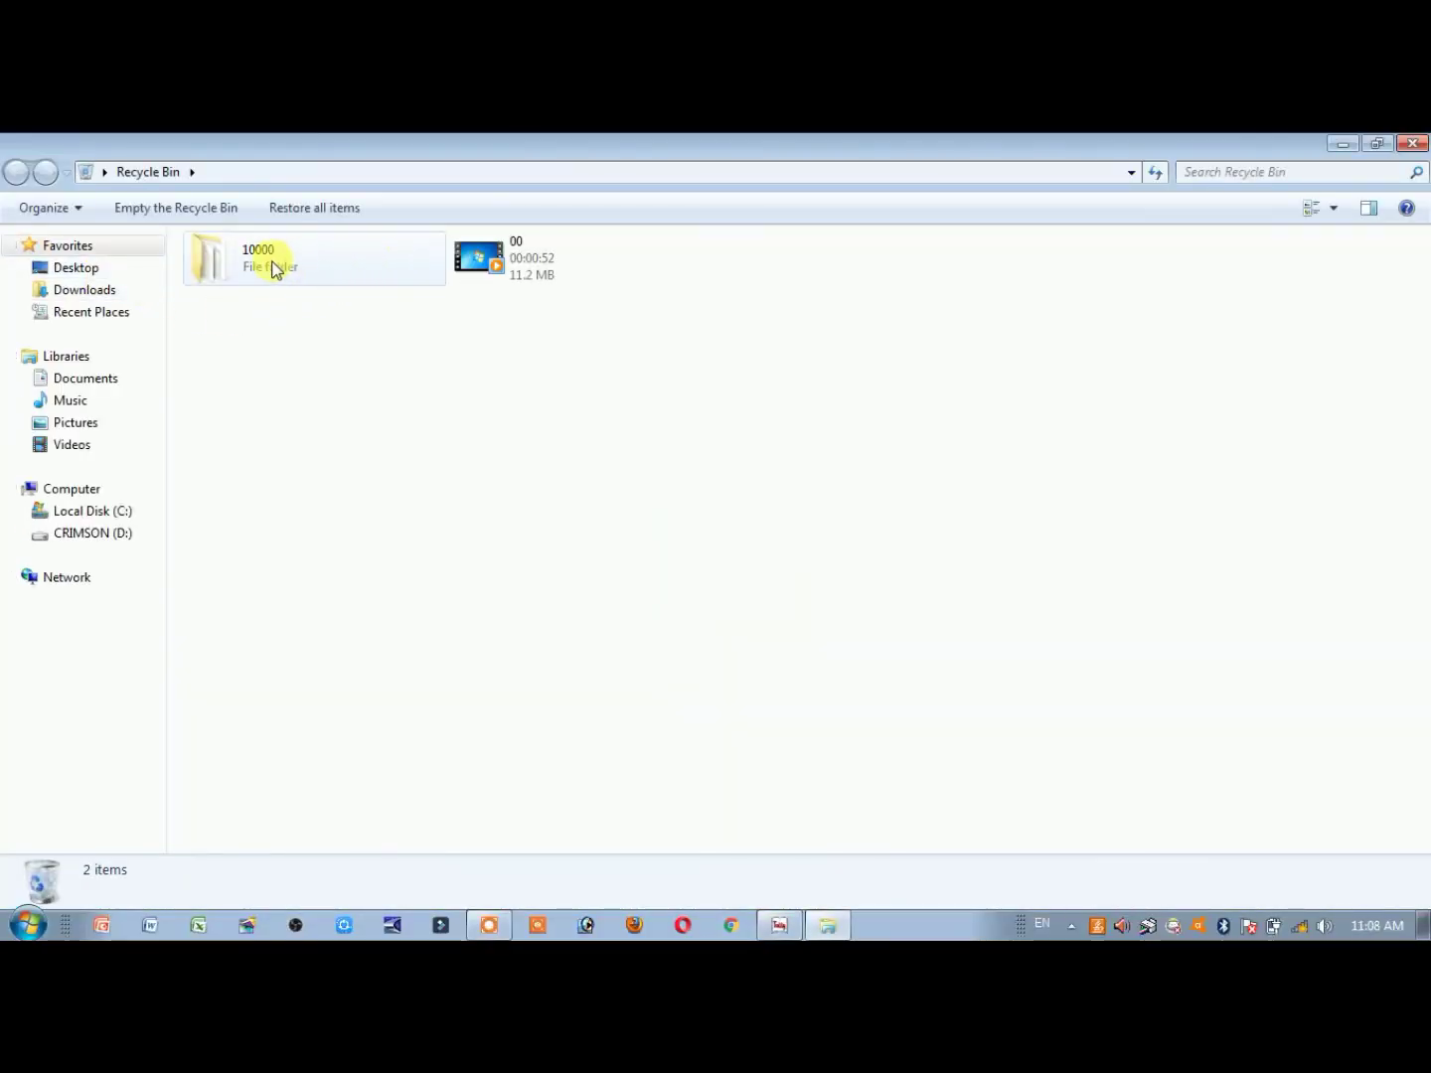
right_click(274, 263)
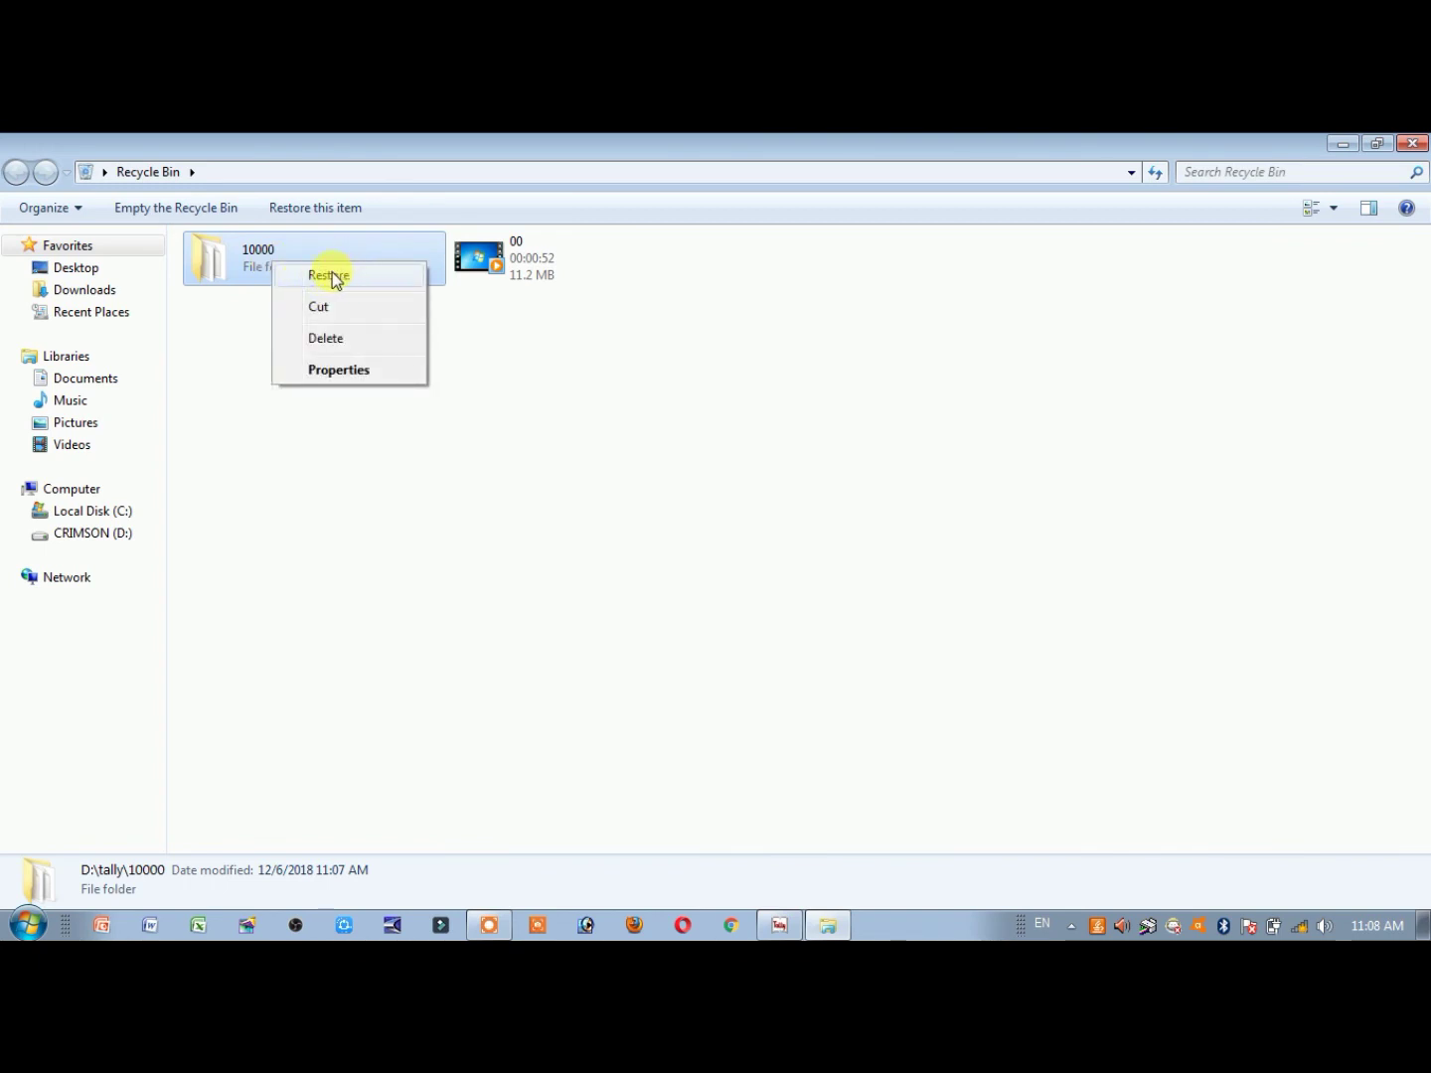
click(335, 278)
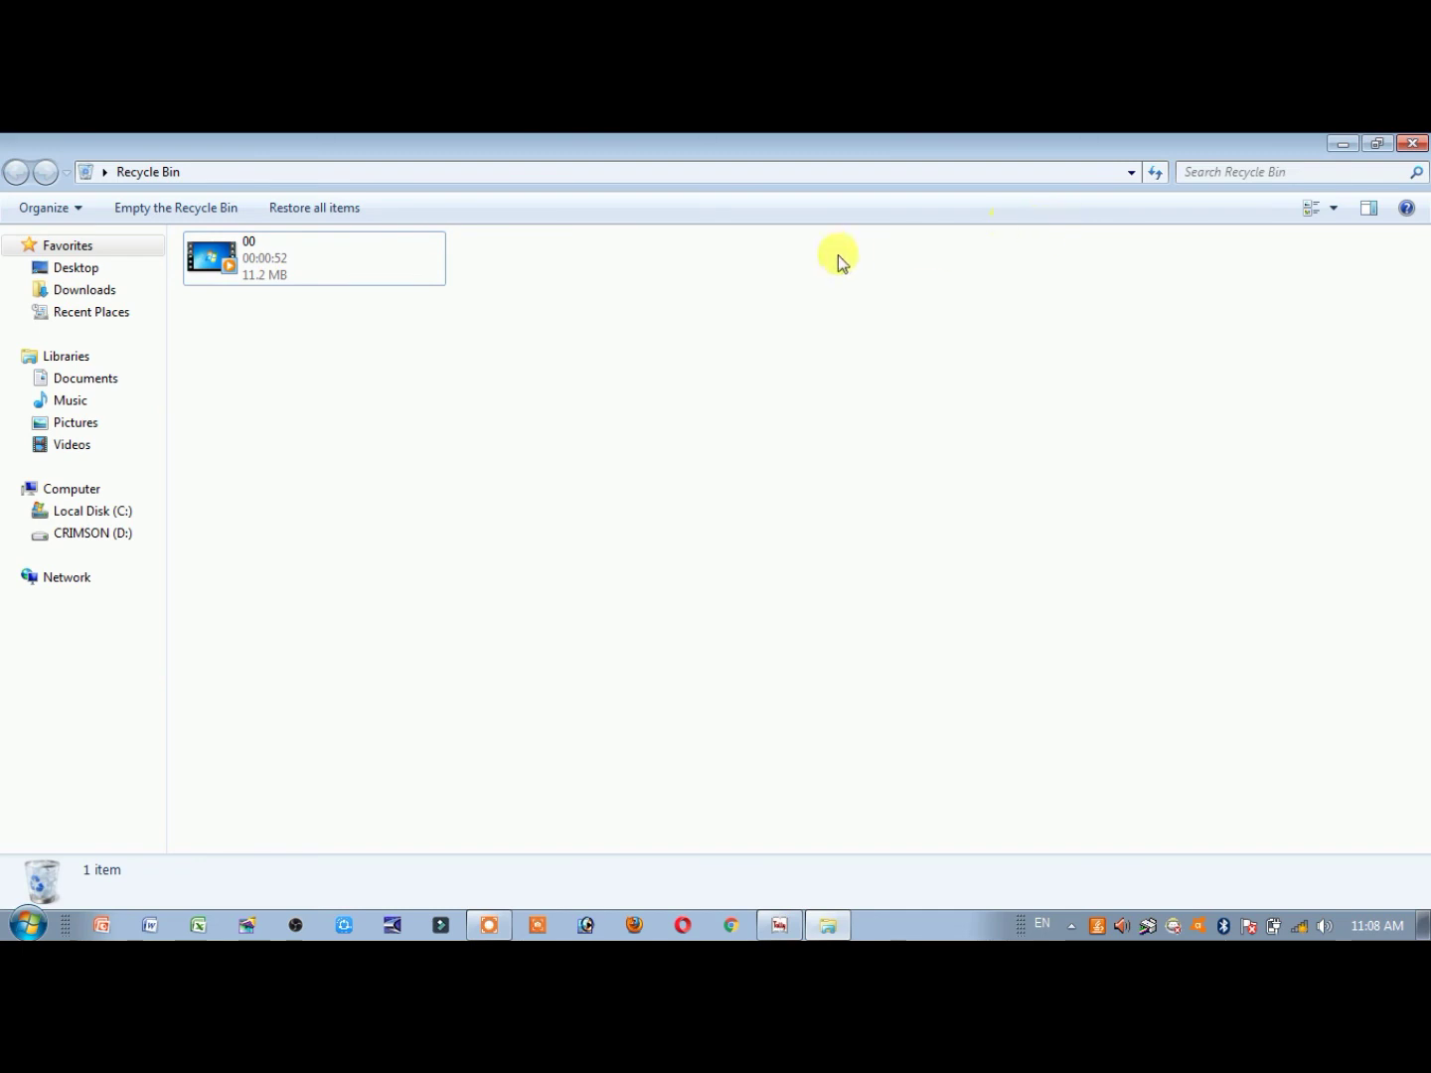
click(1412, 143)
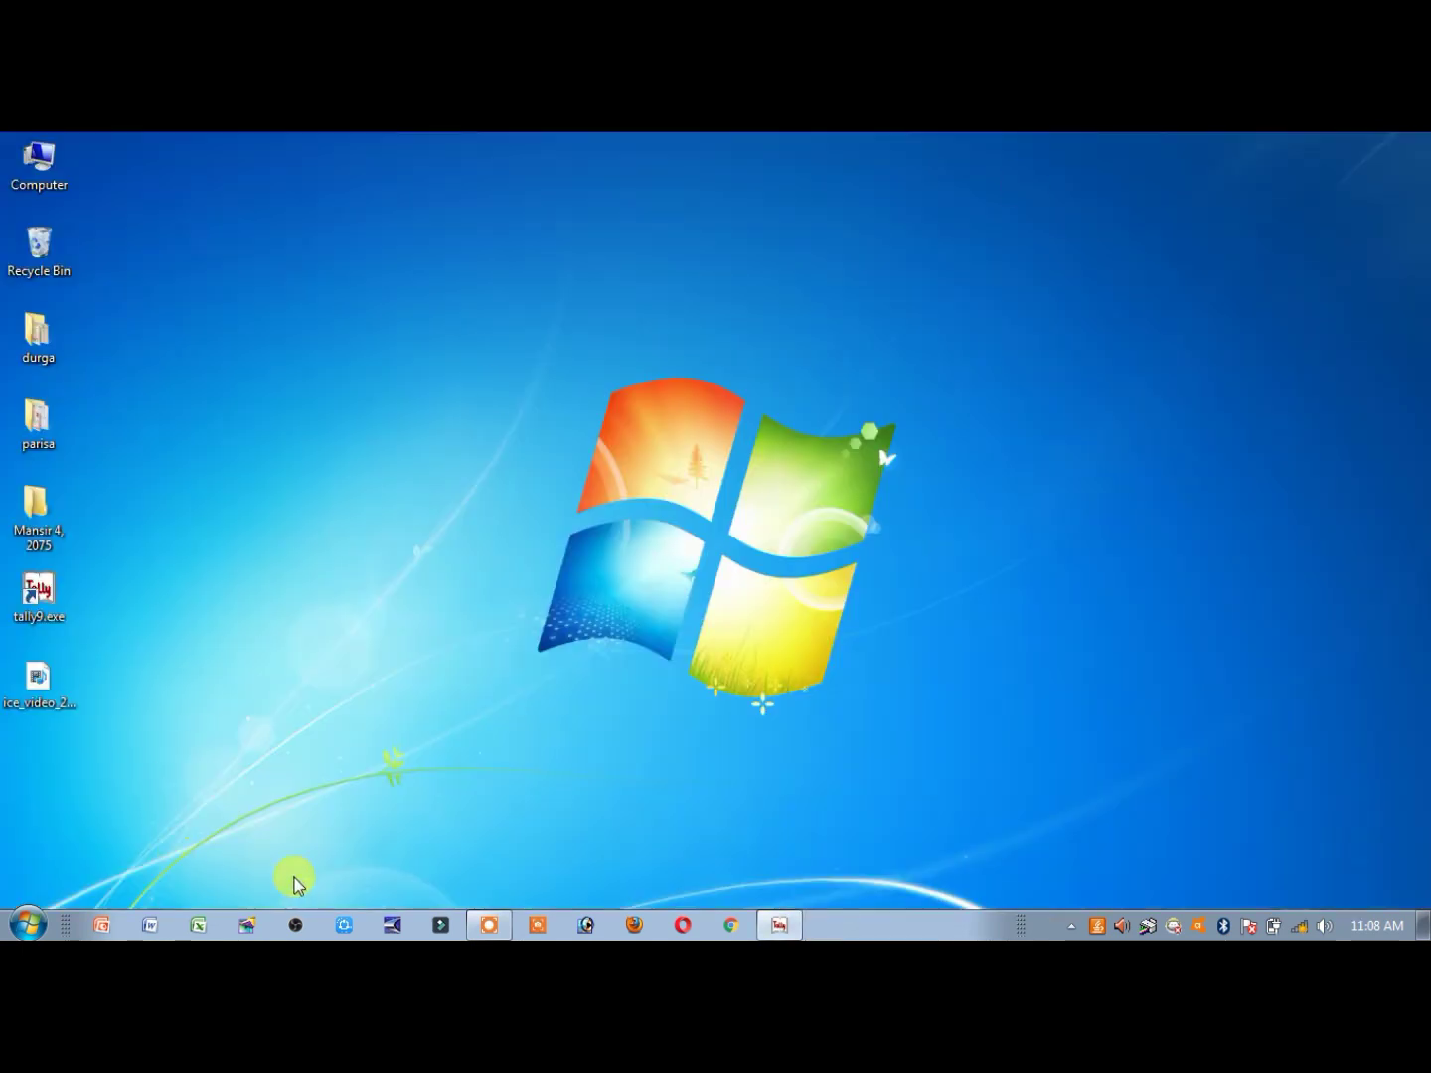
In Tally, set the company directory to D:\tally to list its companies again
click(780, 925)
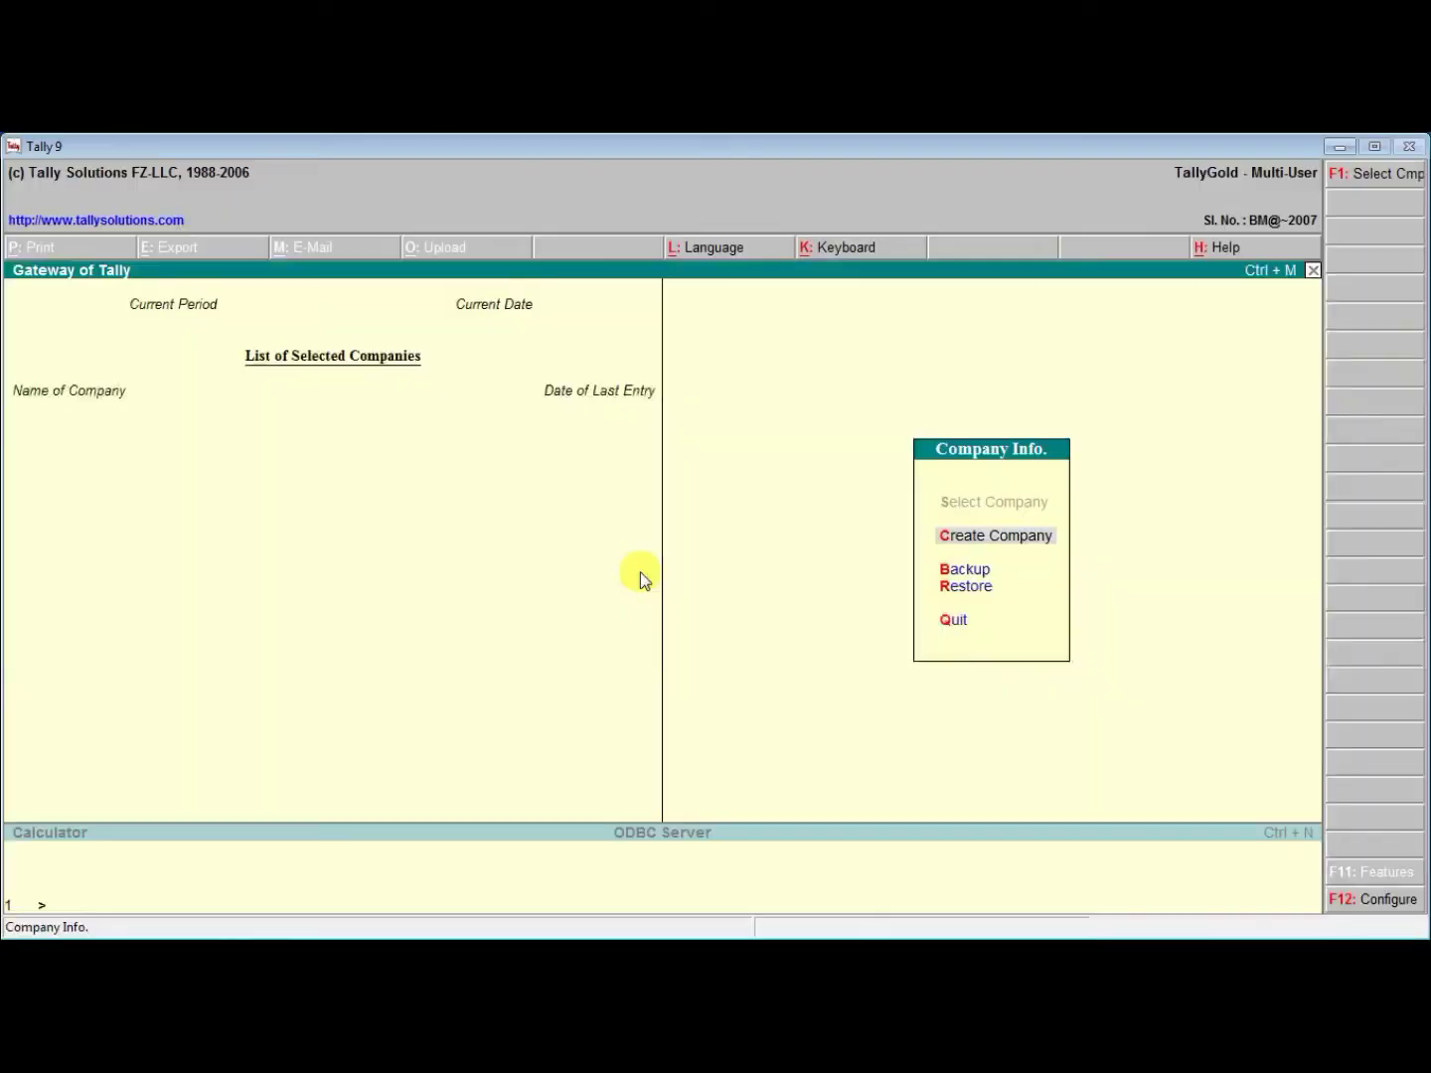
key(F1)
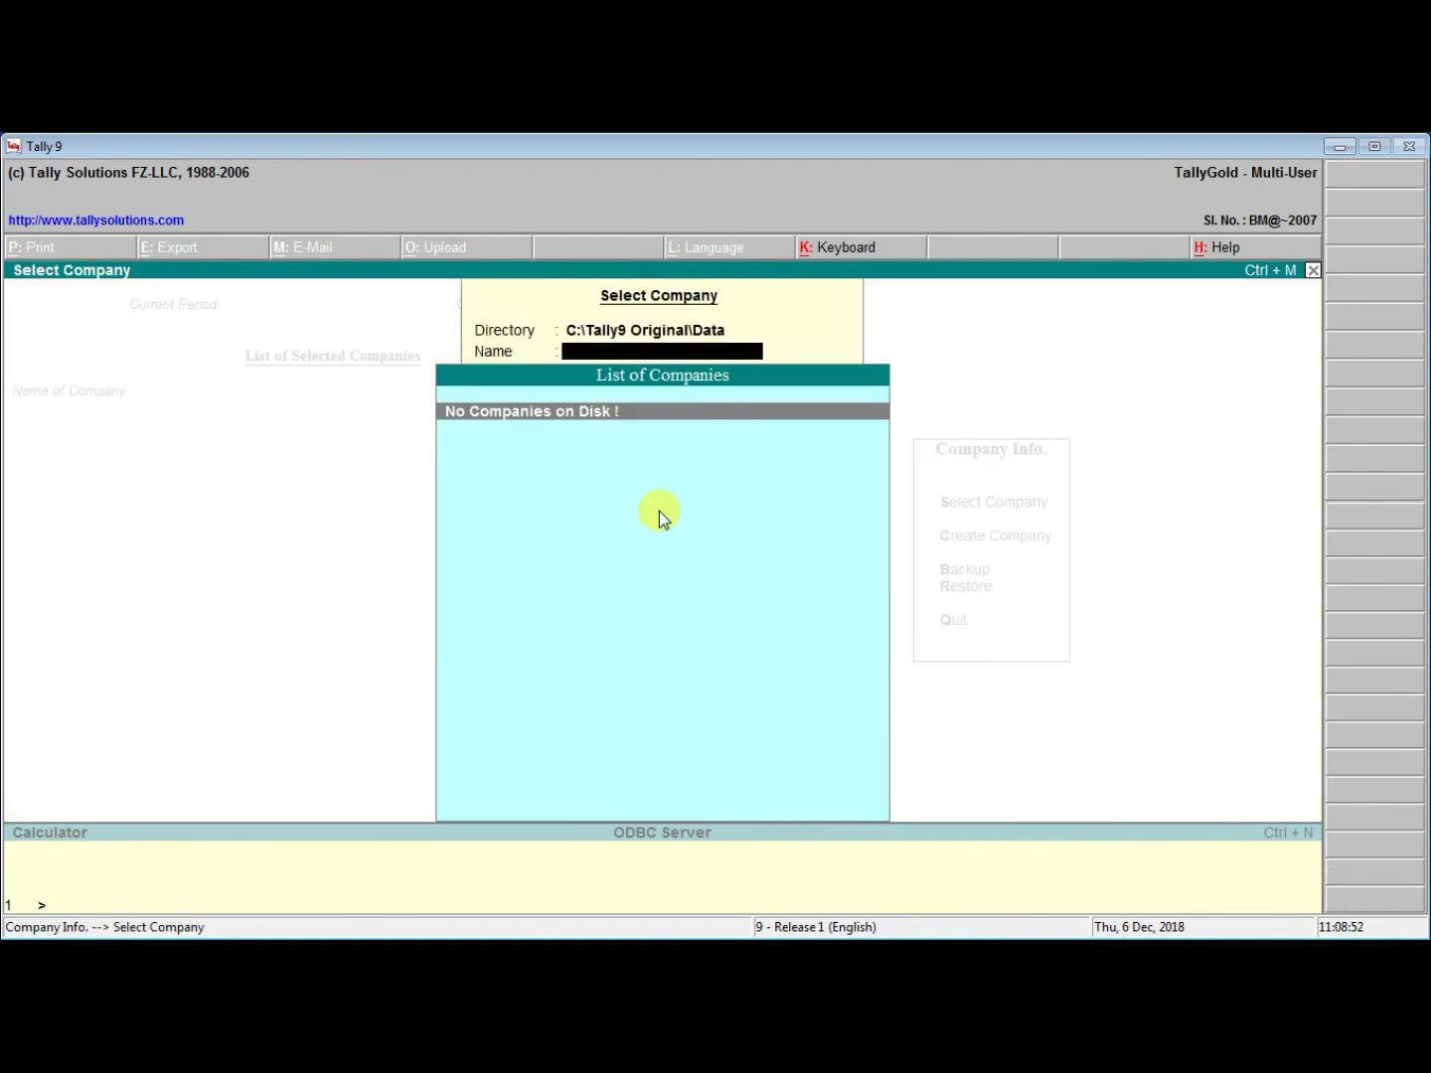
key(BackSpace)
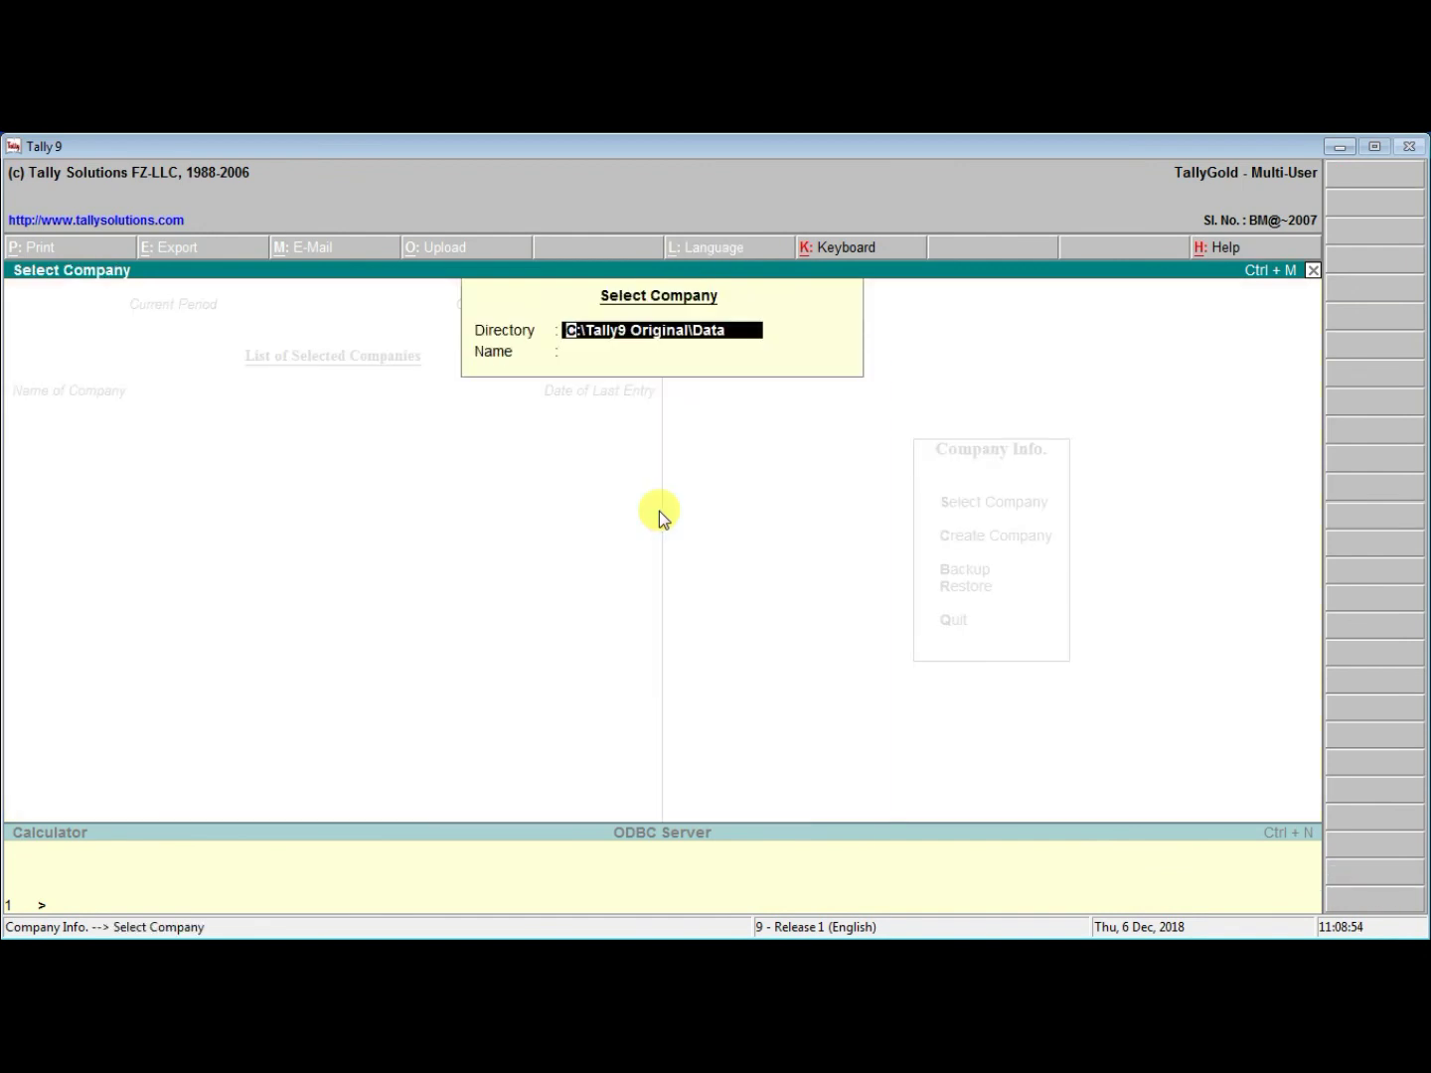
text(D:)
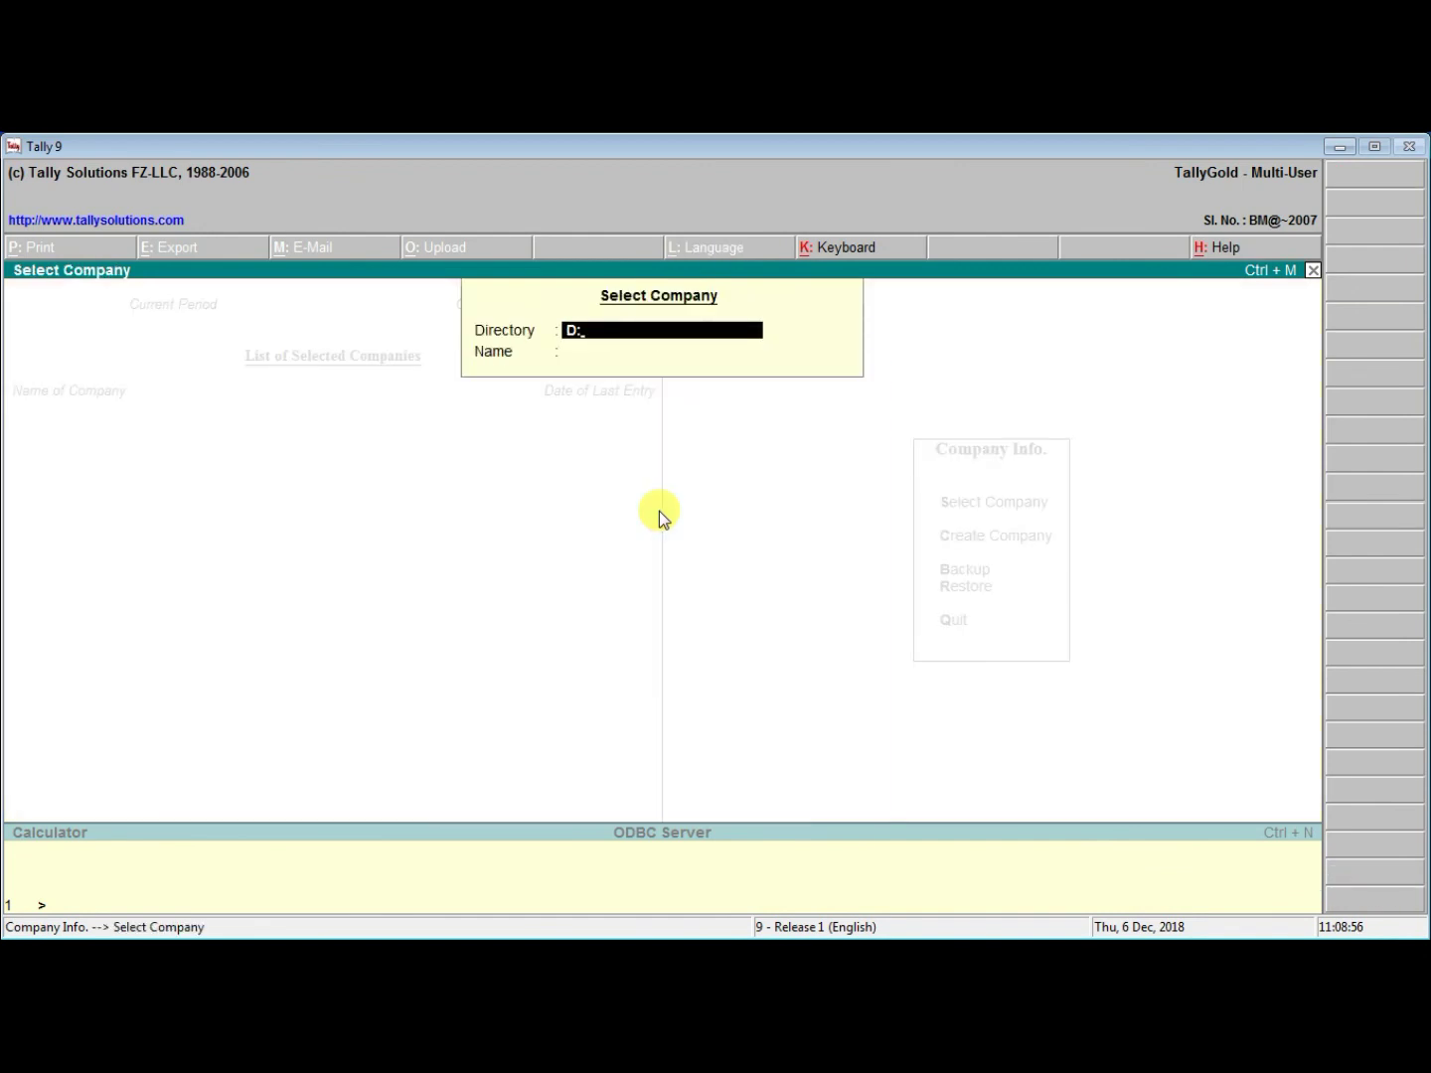
text(\tally)
key(Return)
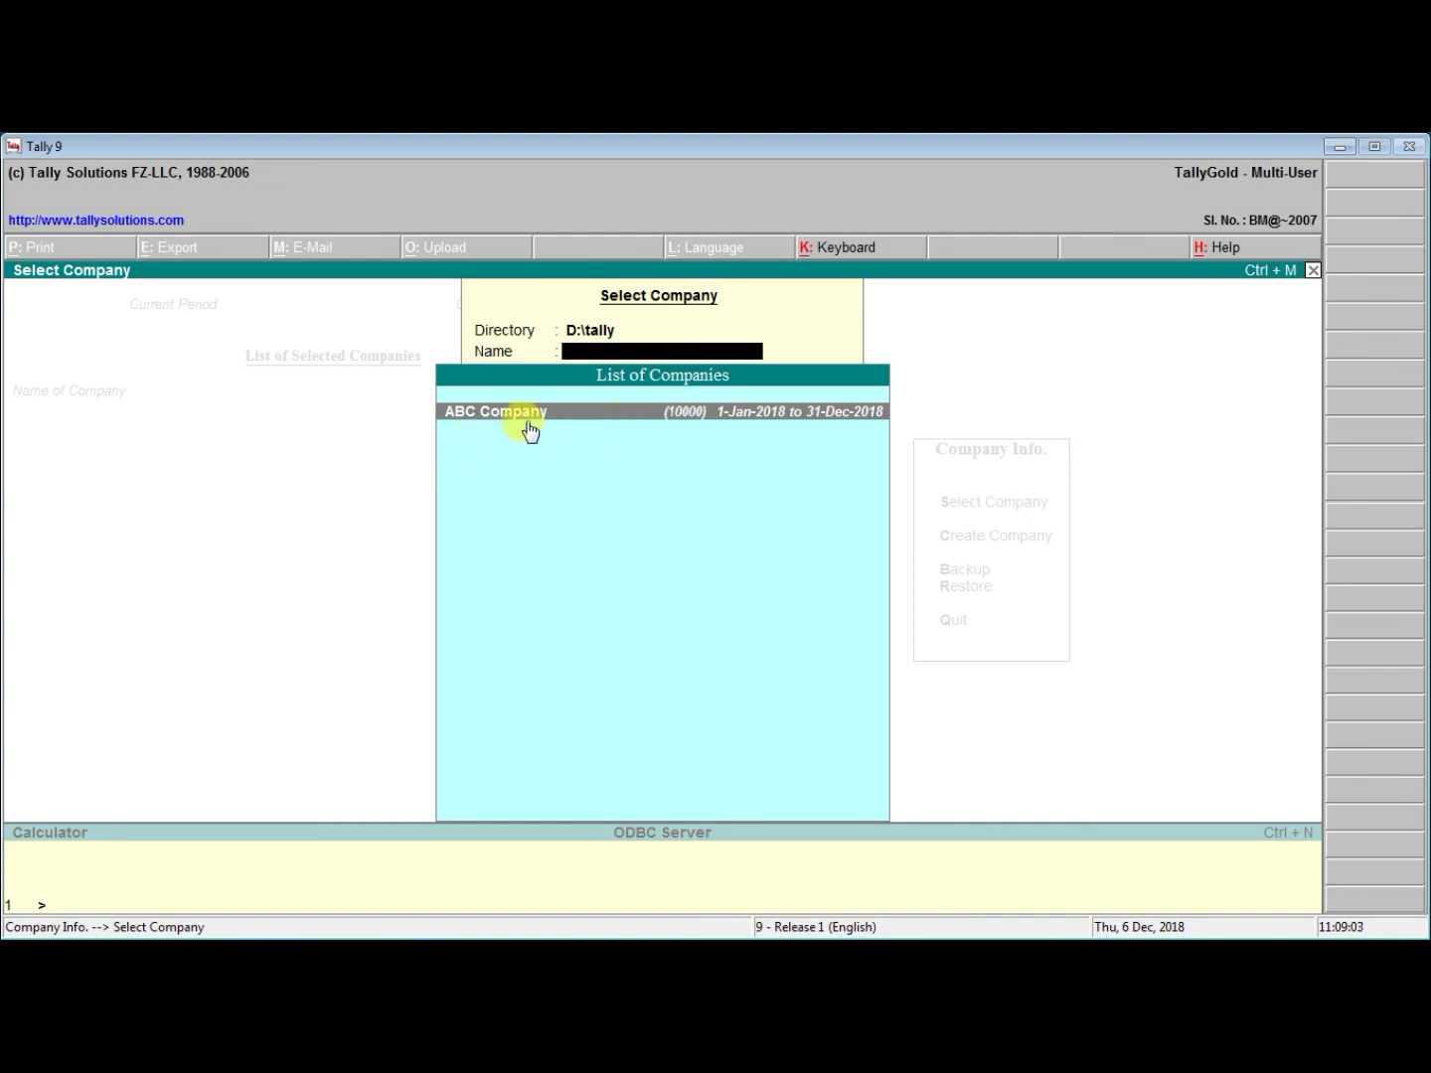
Load ABC Company and log in as the Manager user to reach the Gateway of Tally
click(581, 423)
text(M)
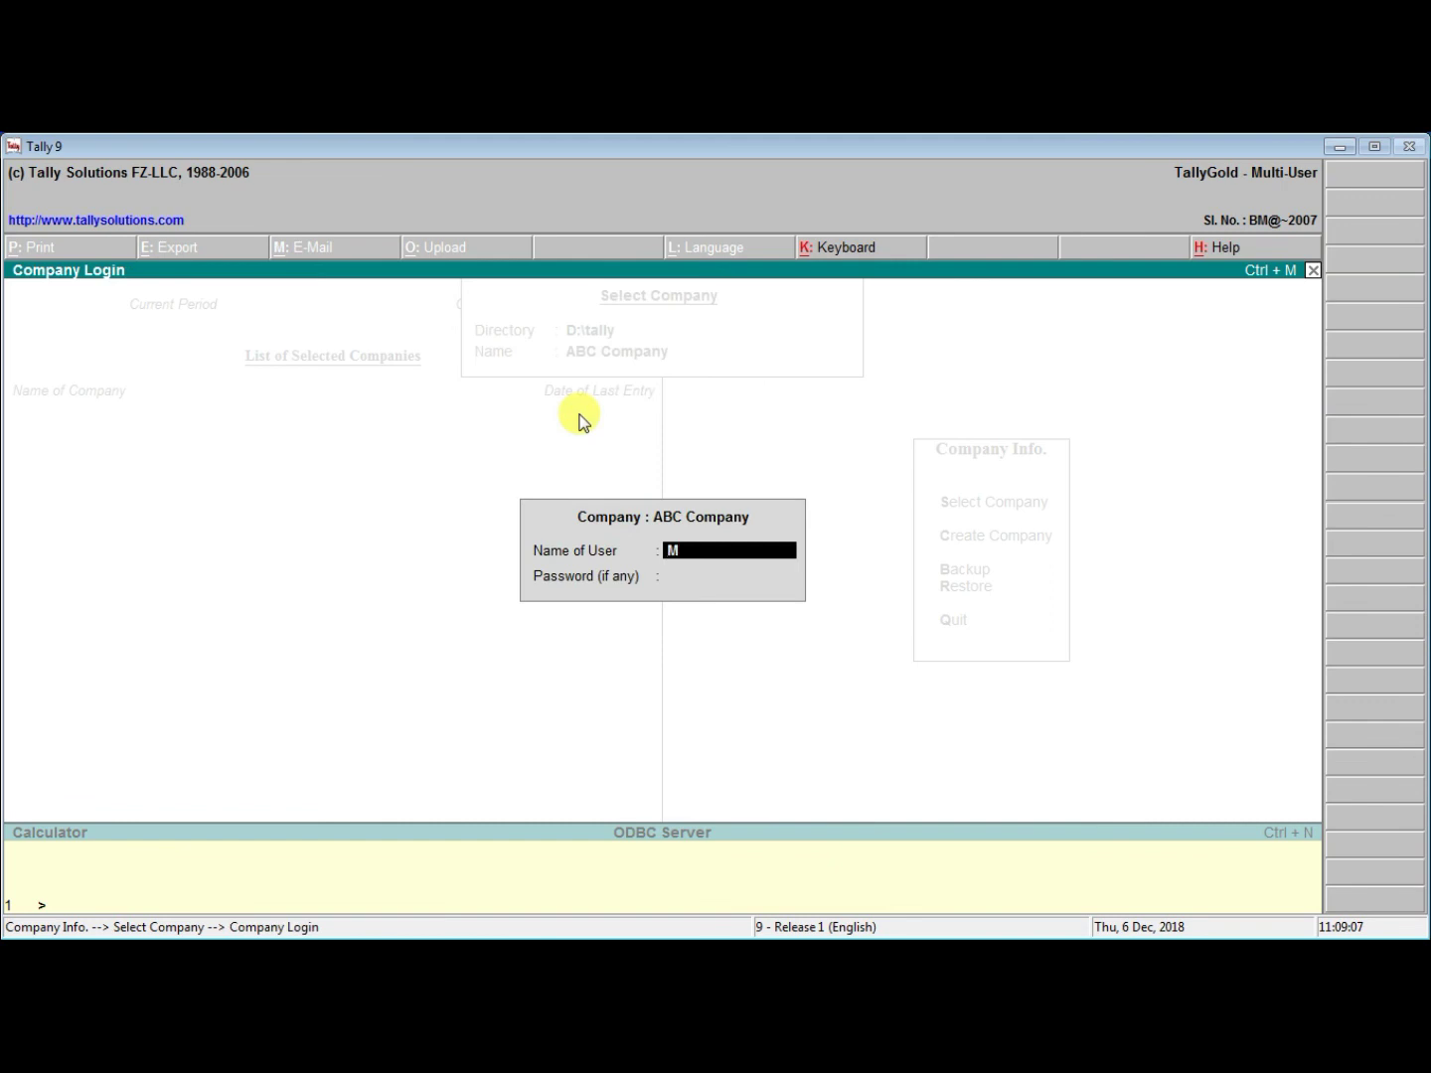
text(anager)
key(Return)
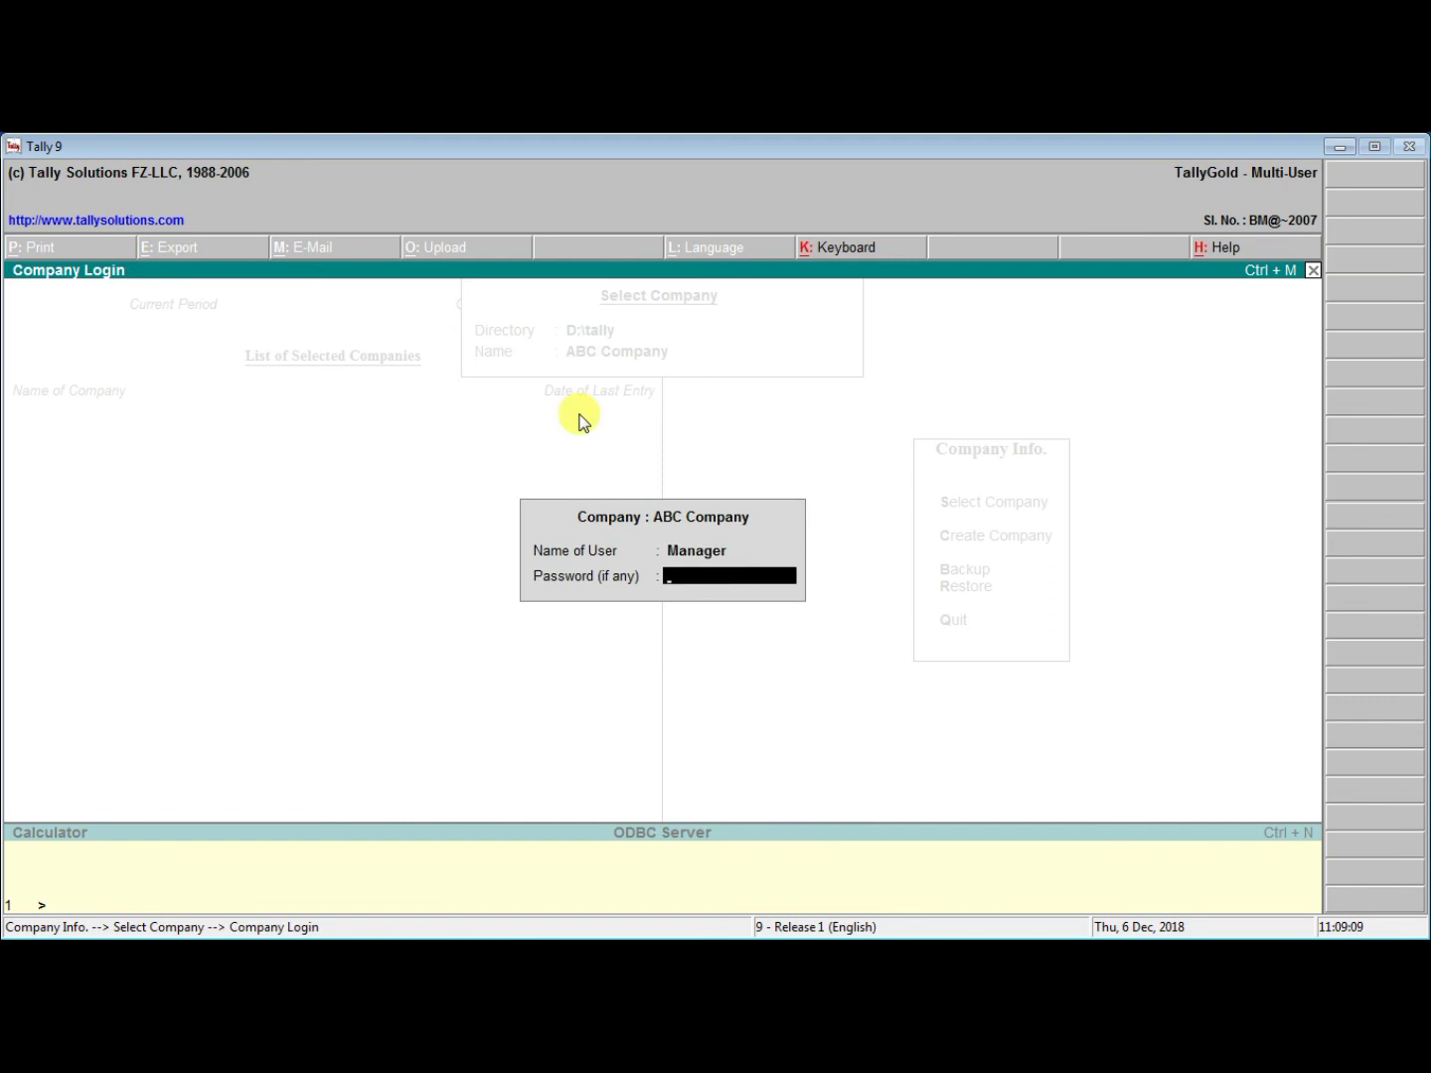
key(Return)
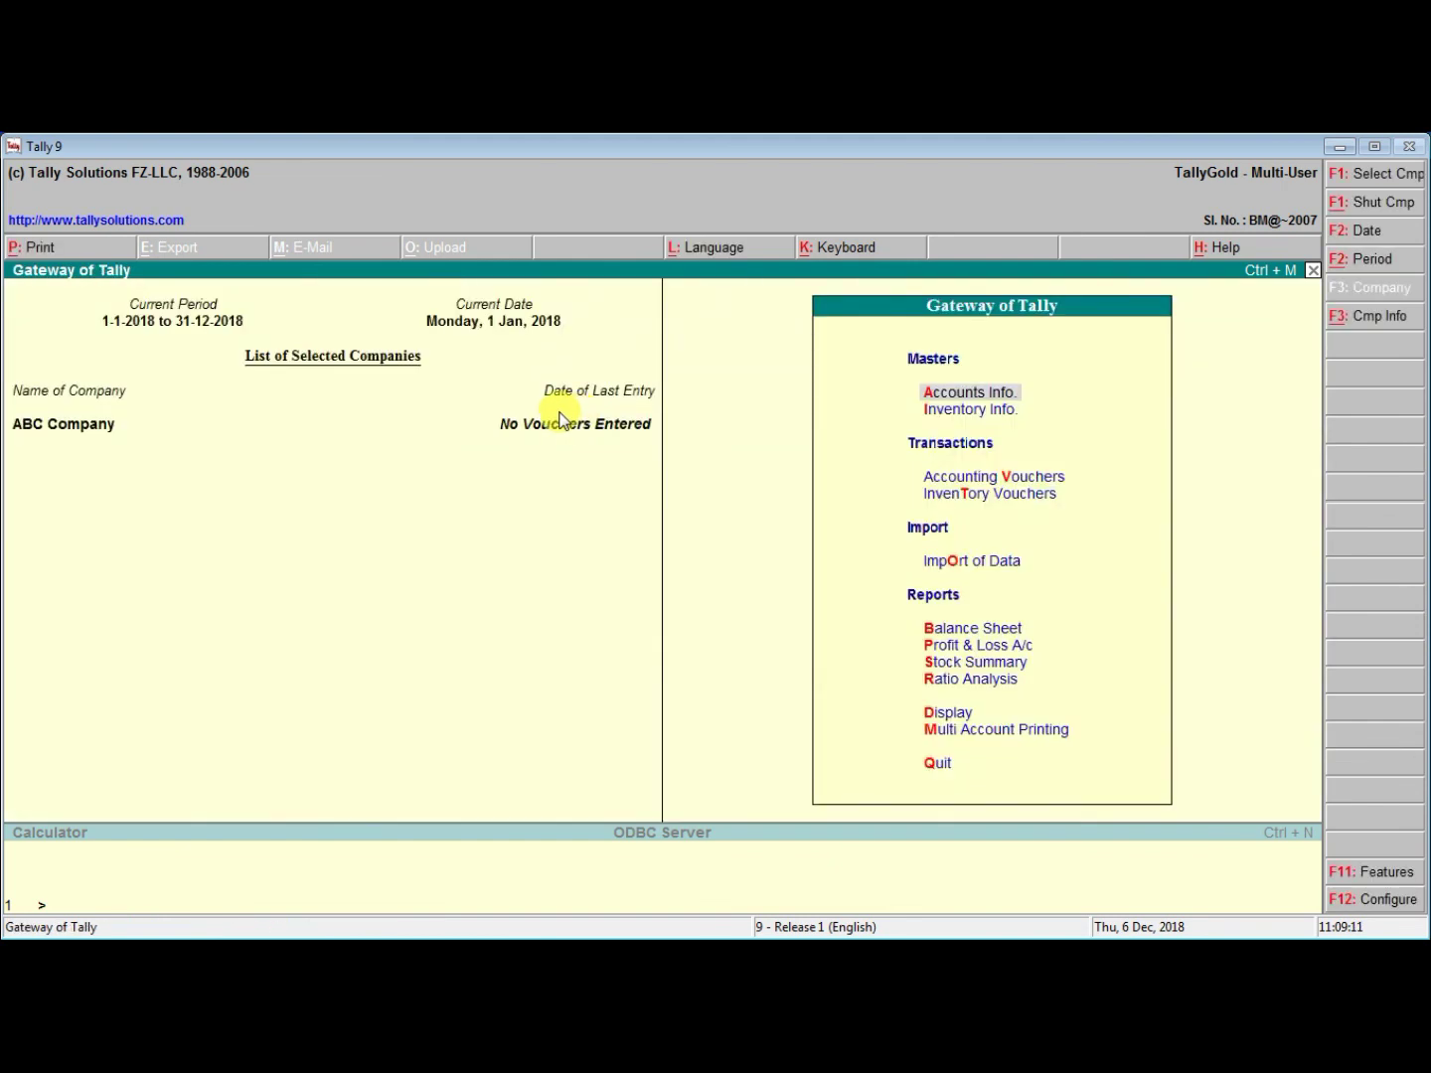